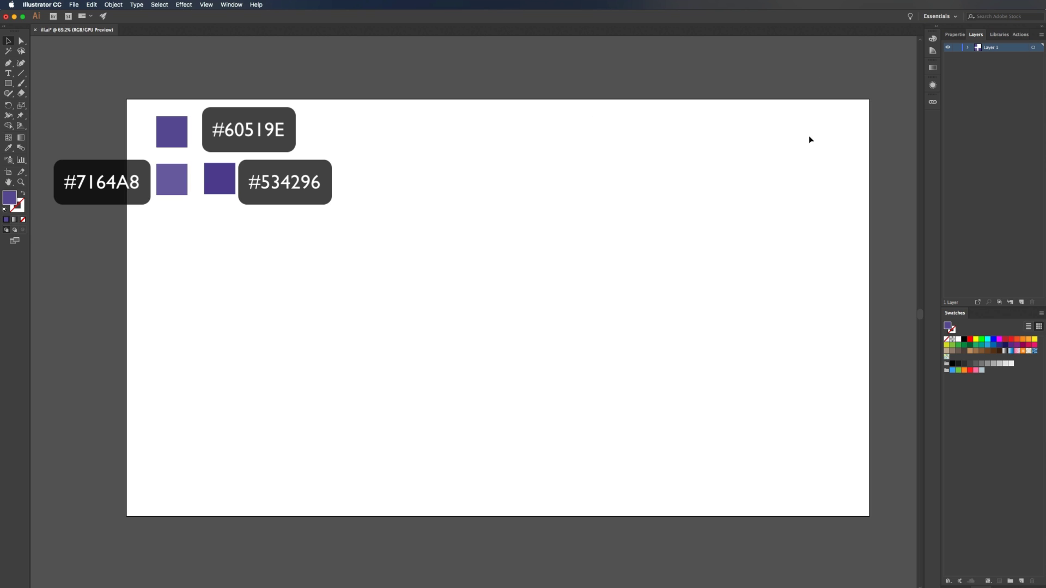
Rename Layer 1 to 'Color' and lock it
double_click(990, 48)
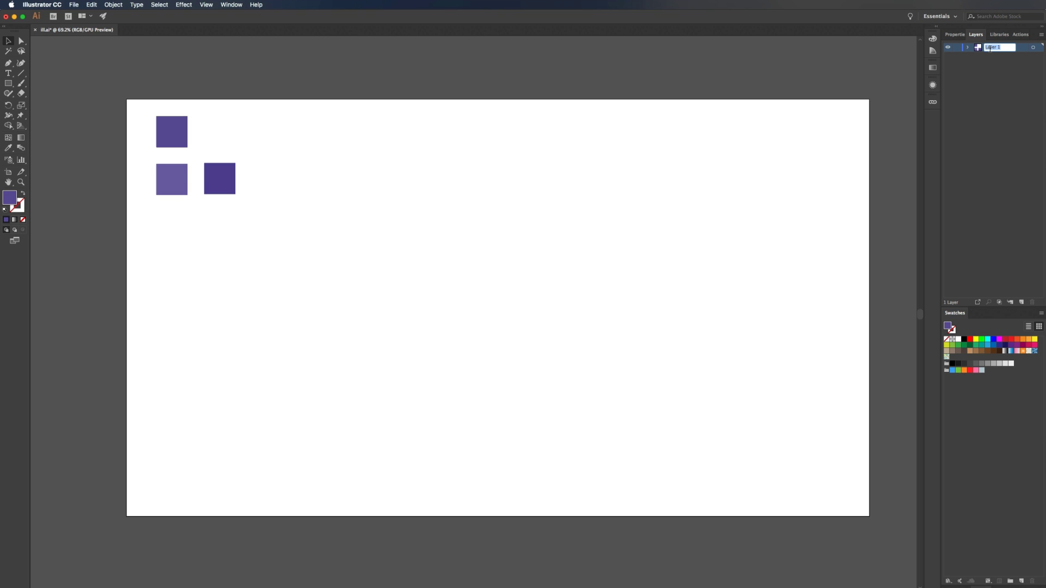
type("Color")
key("Return")
left_click(957, 47)
Add a new layer above Color and name it 'Grid'
left_click(1022, 303)
double_click(991, 47)
type("C")
key("Return")
Show the rulers and drag a vertical guide across the middle of the artboard
key("super+r")
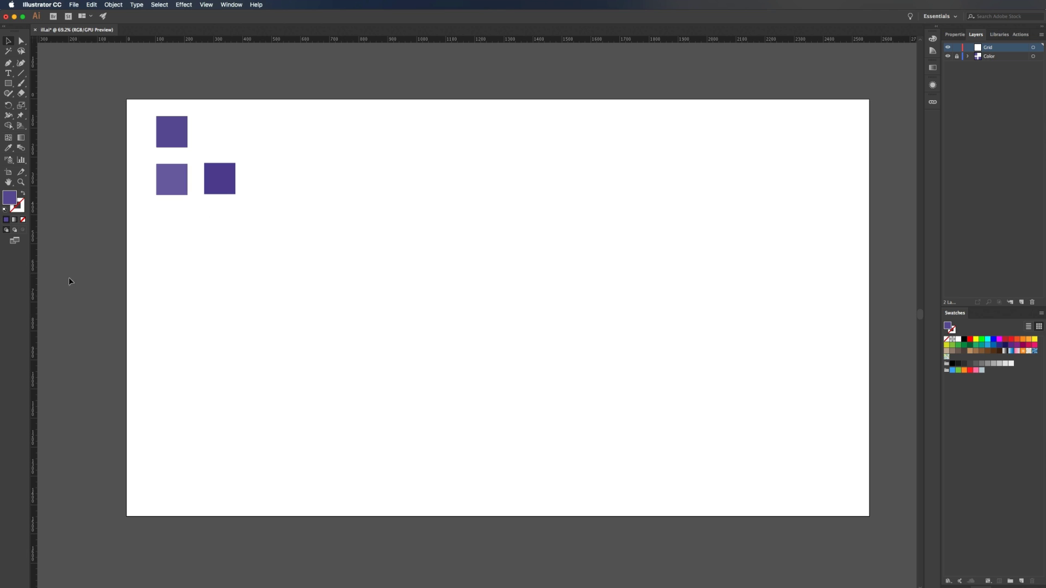
left_click_drag(36, 295, 534, 302)
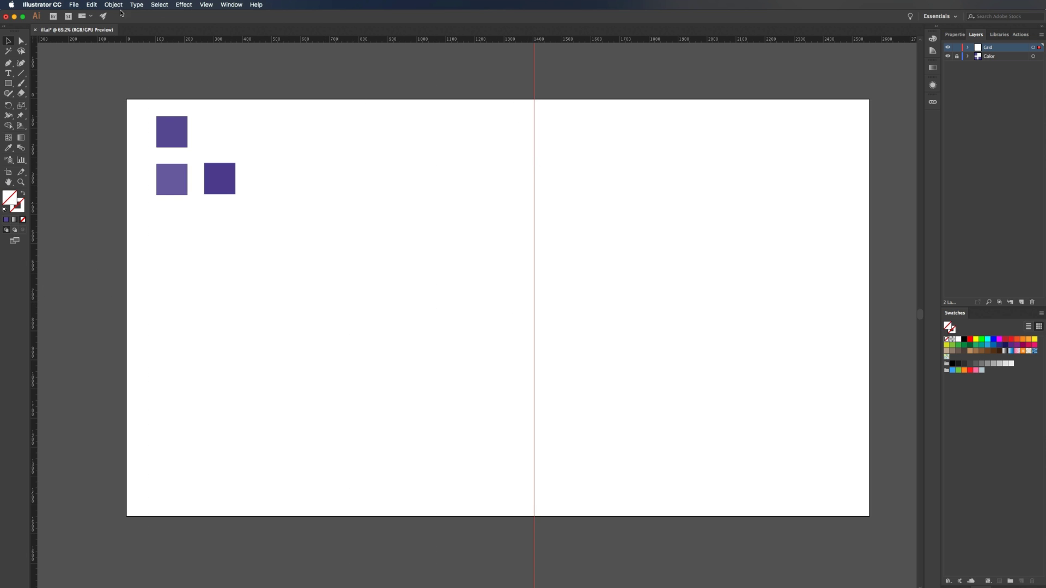
left_click(210, 6)
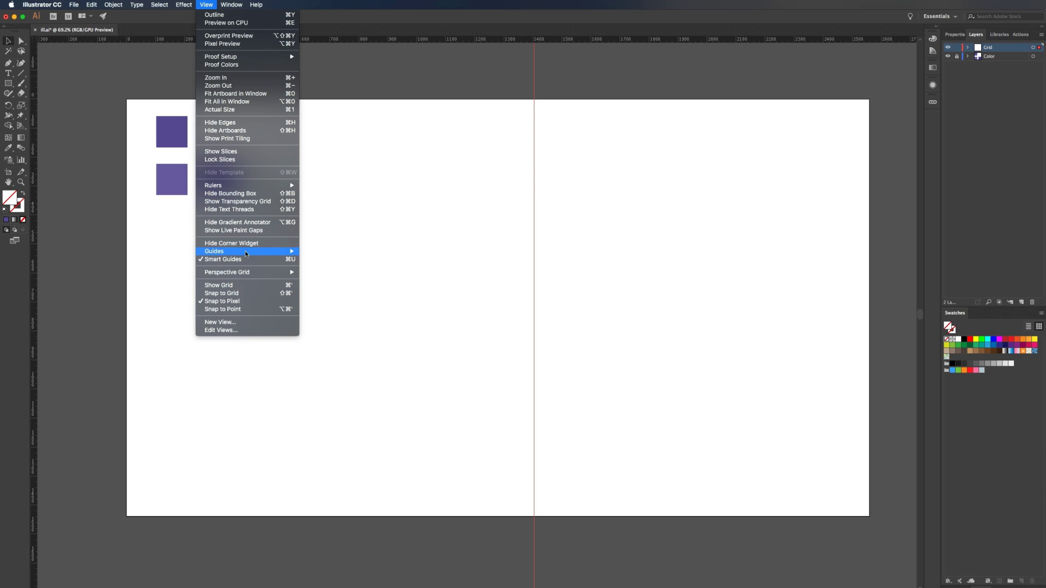
mouse_move(242, 253)
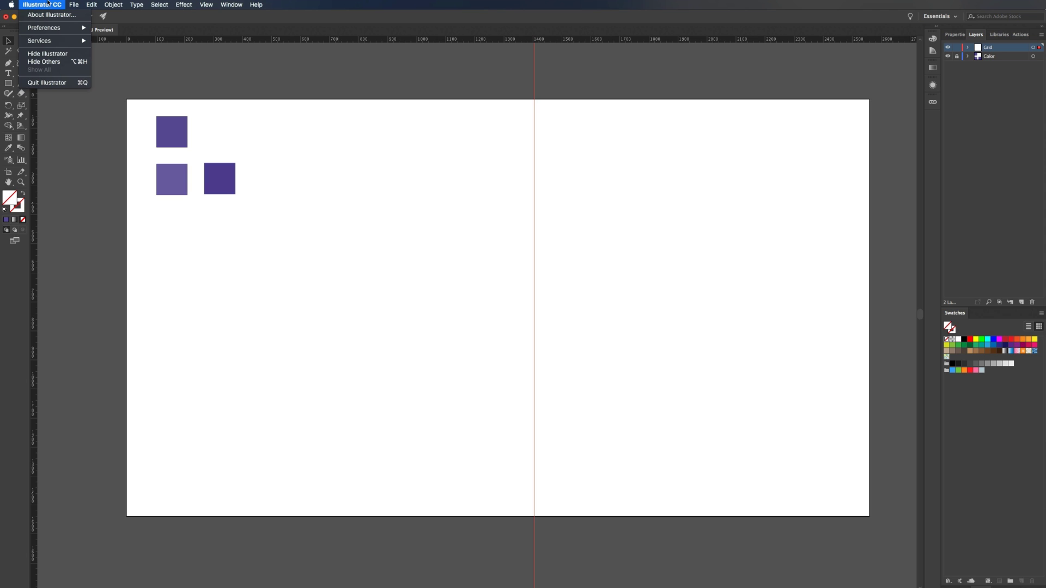
Set the Keyboard Increment in General preferences to 30 px
mouse_move(70, 27)
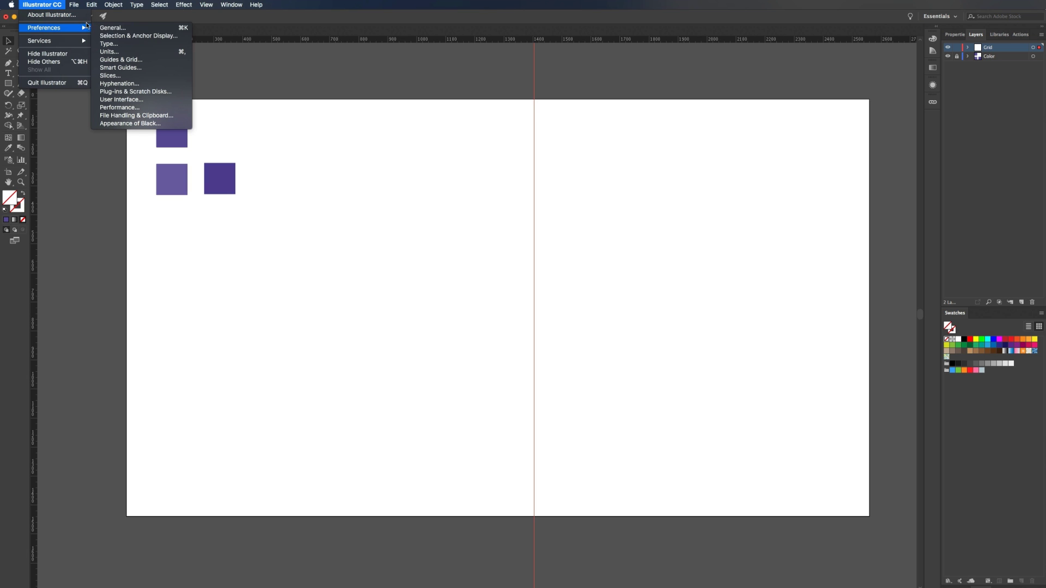
left_click(121, 27)
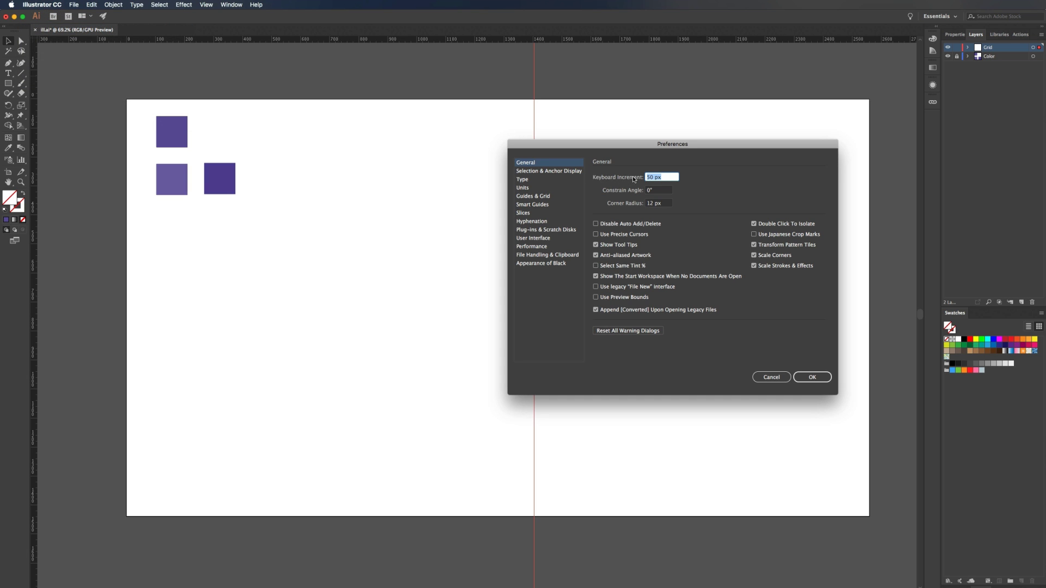
type("30")
key("Return")
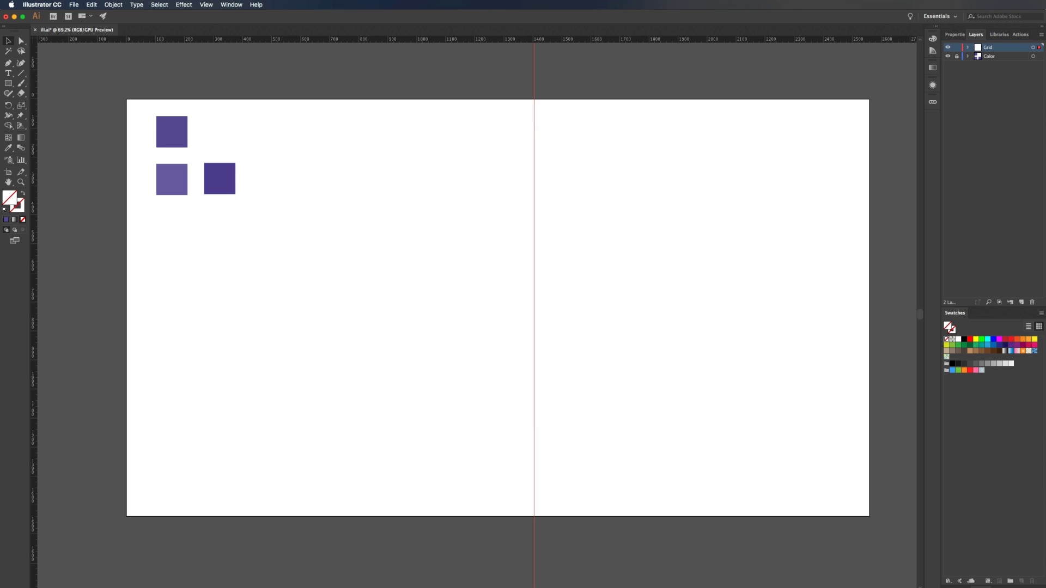
Move the guide to the artboard's left edge, duplicate it repeatedly rightward, then select all guides
left_click_drag(535, 288, 127, 282)
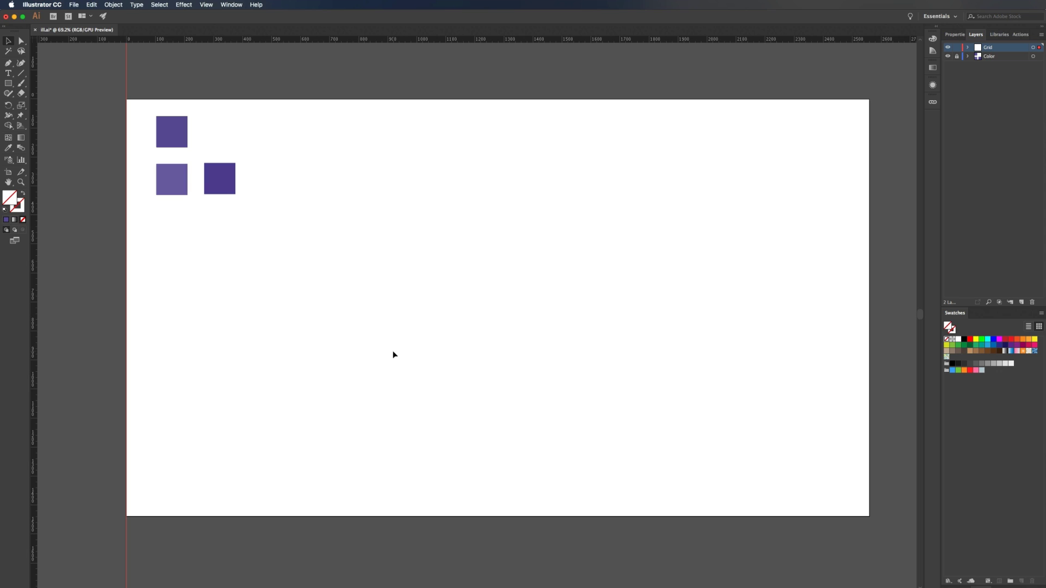
key("alt+shift+Right")
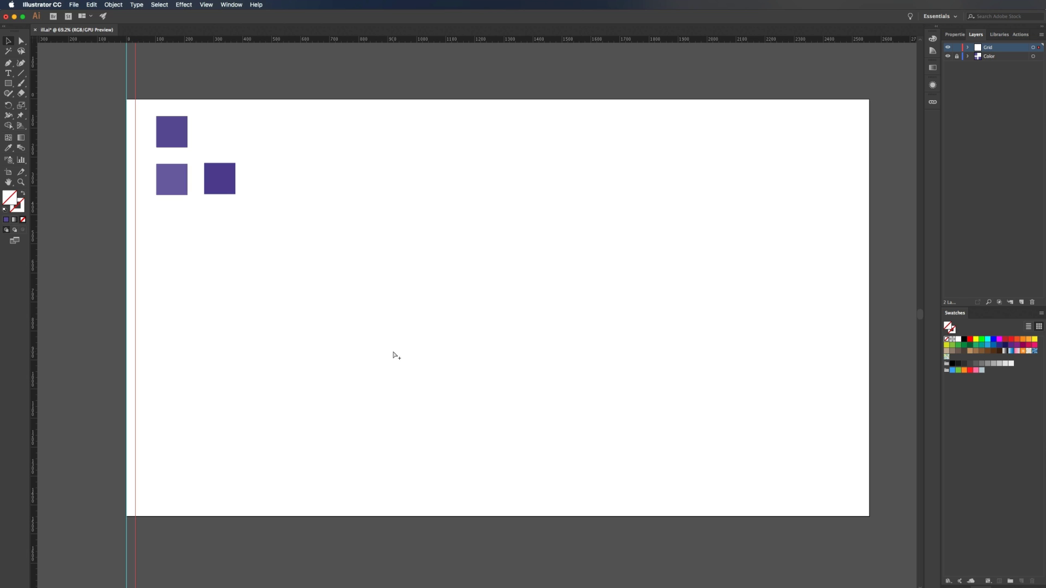
key("alt+shift+Right")
key("alt+shift+Right")
key("alt+shift+Right")
key("alt+shift+Right")
key("alt+shift+Right")
key("alt+shift+Right")
key("alt+shift+Right")
key("alt+shift+Right")
key("alt+shift+Right")
key("alt+shift+Right")
key("alt+shift+Right")
key("alt+shift+Right")
key("alt+shift+Right")
key("alt+shift+Right")
key("alt+shift+Right")
key("alt+shift+Right")
key("alt+shift+Right")
key("alt+shift+Right")
key("alt+shift+Right")
key("alt+shift+Right")
key("alt+shift+Right")
key("alt+shift+Right")
key("alt+shift+Right")
key("alt+shift+Right")
key("alt+shift+Right")
key("alt+shift+Right")
key("alt+shift+Right")
key("alt+shift+Right")
key("alt+shift+Right")
key("alt+shift+Right")
key("alt+shift+Right")
key("alt+shift+Right")
key("alt+shift+Right")
key("alt+shift+Right")
key("alt+shift+Right")
left_click_drag(889, 455, 107, 439)
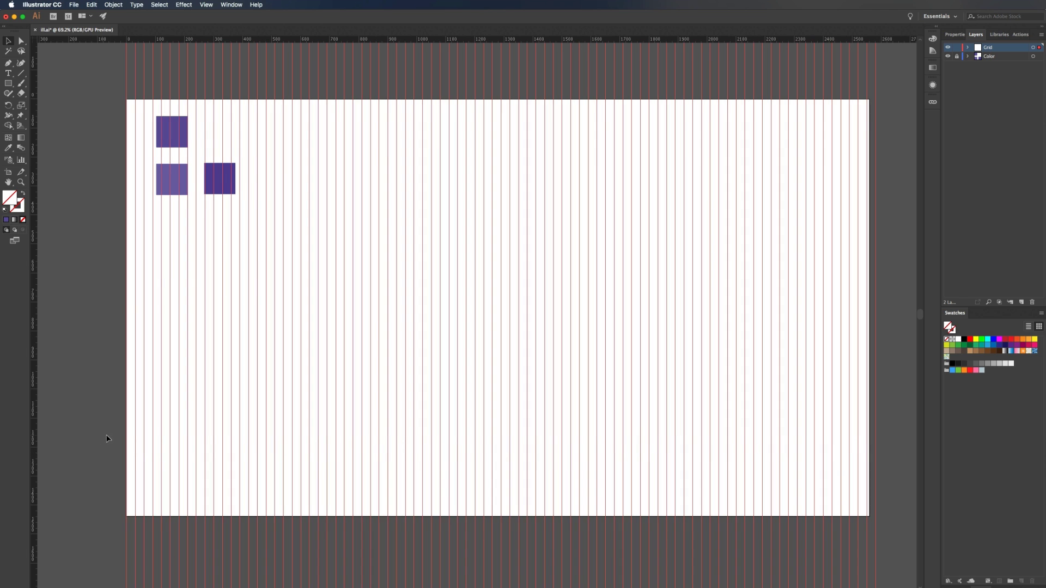
Rotate the selected guides 120° and delete the stray diagonal guide
left_click(117, 5)
mouse_move(119, 13)
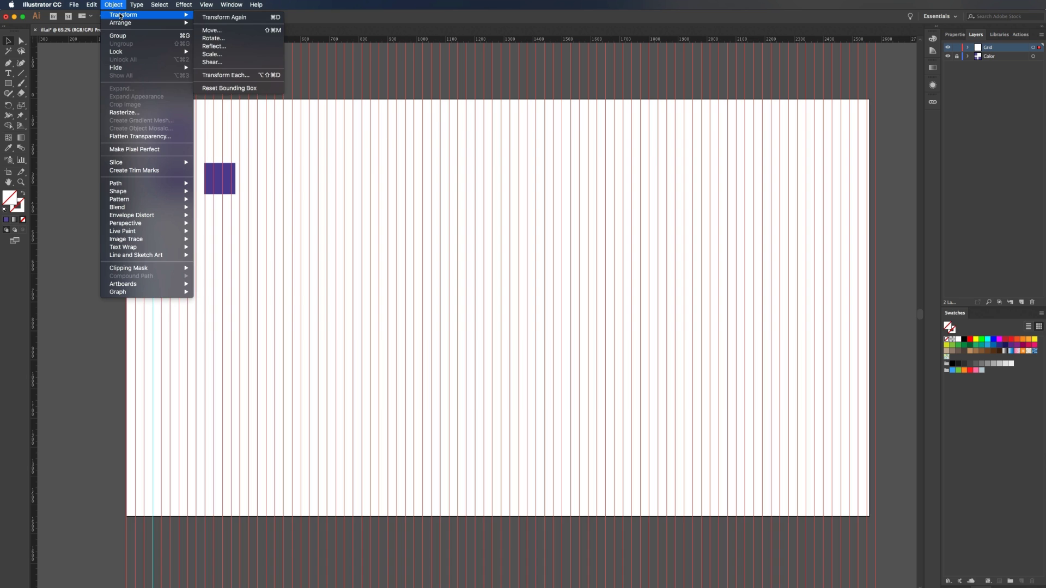
left_click(213, 38)
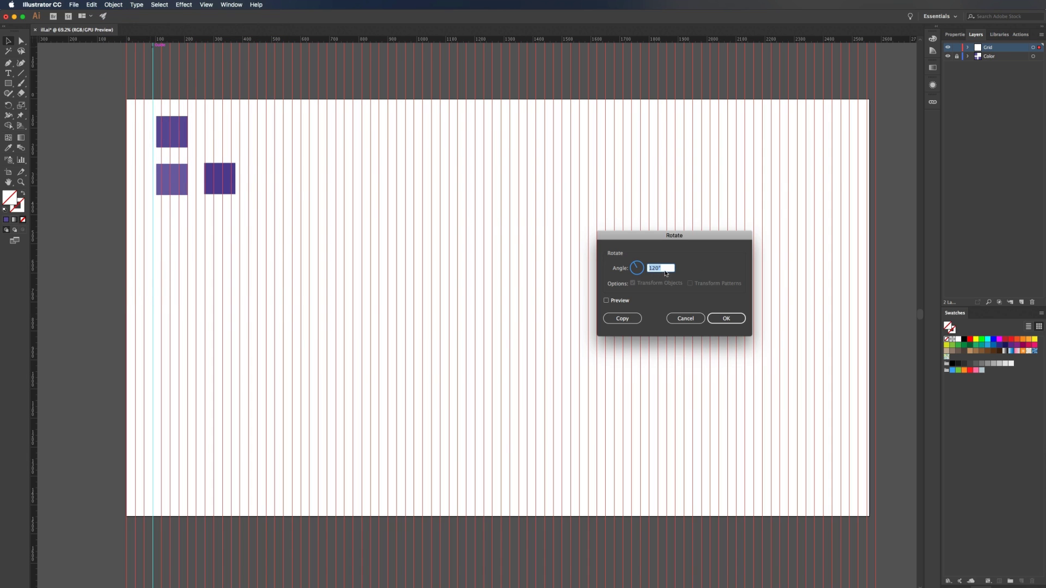
left_click(737, 320)
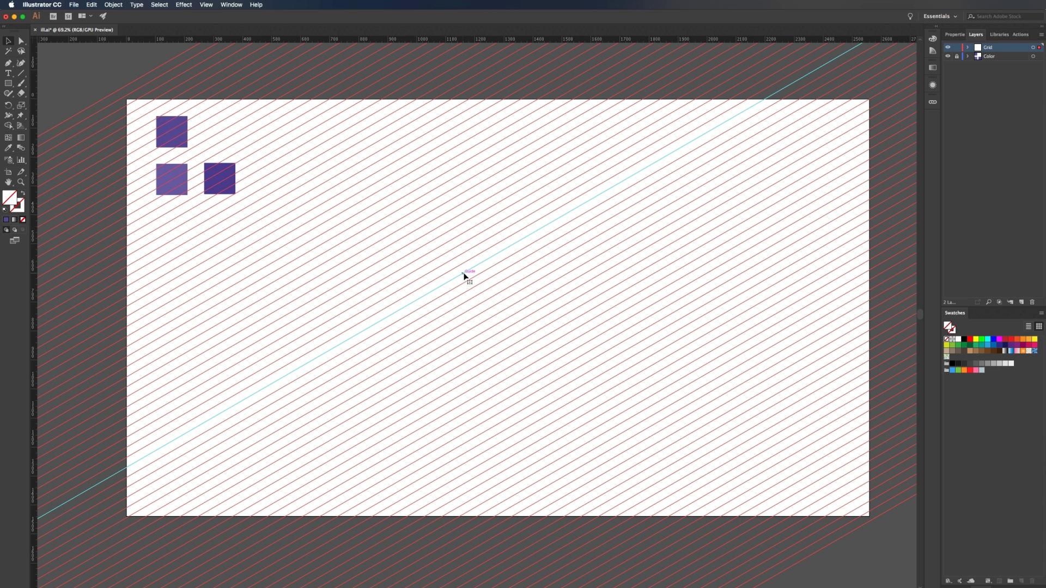
left_click_drag(464, 273, 482, 272)
key("super+5")
Reflect the diagonal guides vertically as a copy to complete the isometric grid
left_click(114, 5)
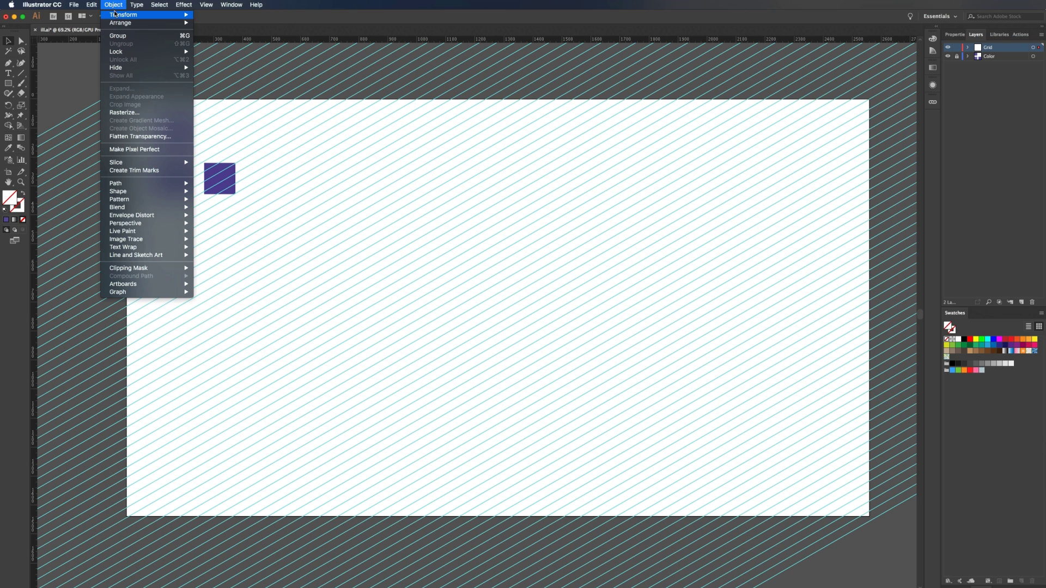
mouse_move(131, 14)
left_click(213, 46)
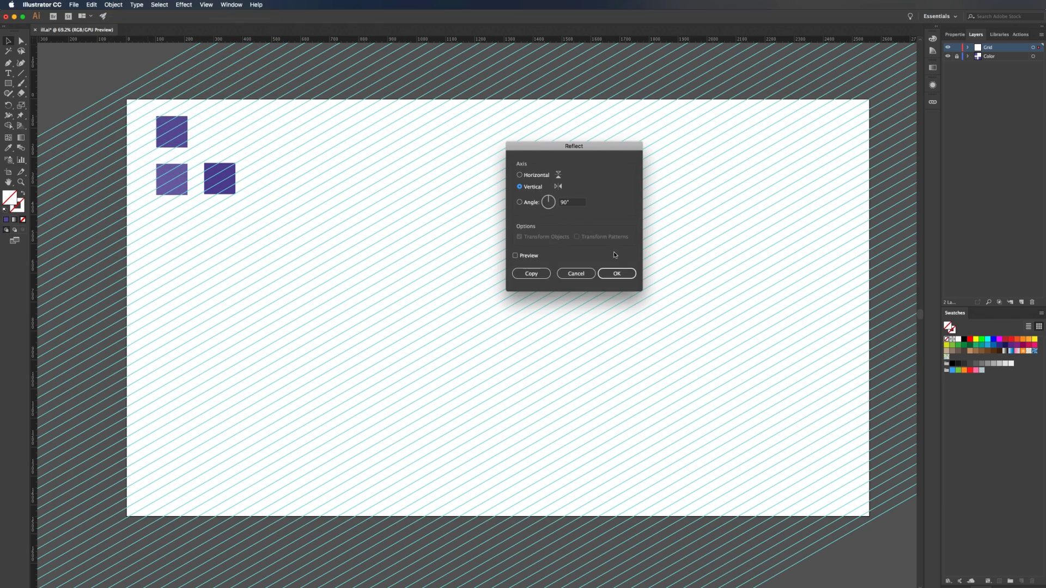
left_click(618, 274)
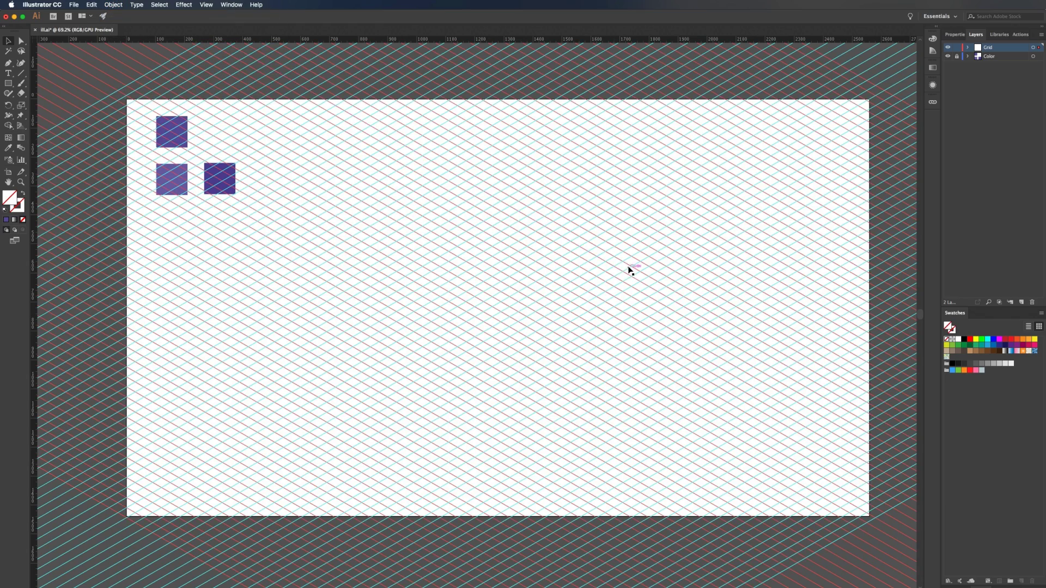
Lock the Grid layer and add a new Layer 3 on top
scroll(628, 271, "down", 3)
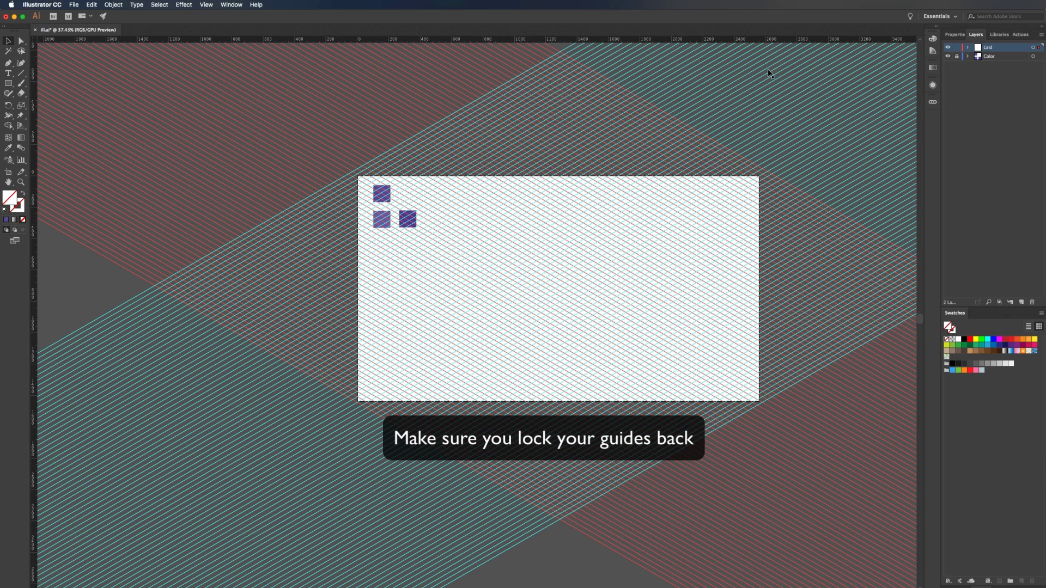
left_click(956, 47)
left_click(1021, 302)
Toggle the Grid layer's visibility and hide the guides to check, then restore them
scroll(507, 257, "up", 3)
scroll(612, 257, "right", 2)
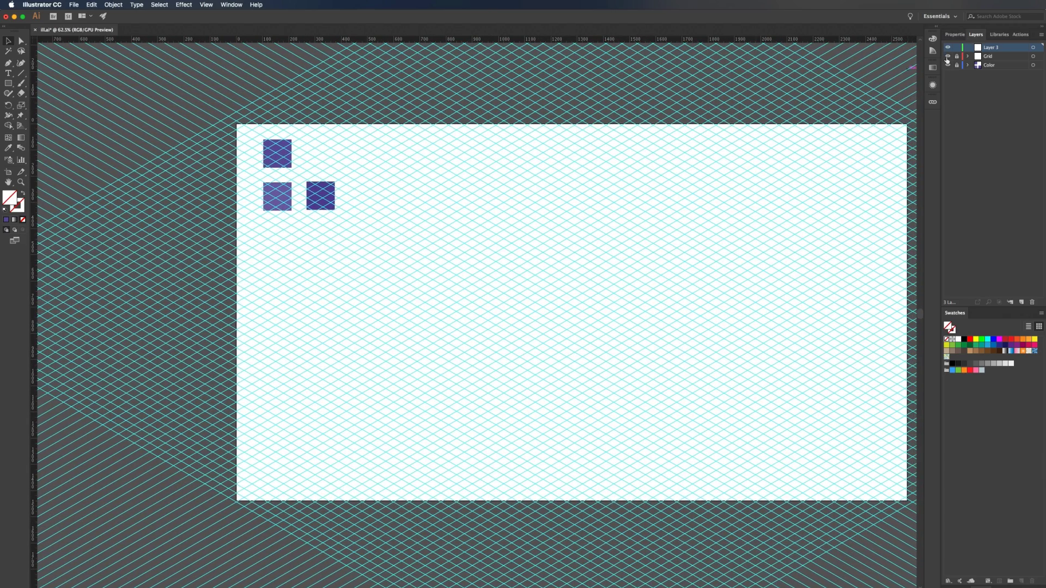
left_click(948, 57)
left_click(947, 56)
left_click(948, 56)
left_click(948, 56)
key("super+semicolon")
key("super+semicolon")
key("super+semicolon")
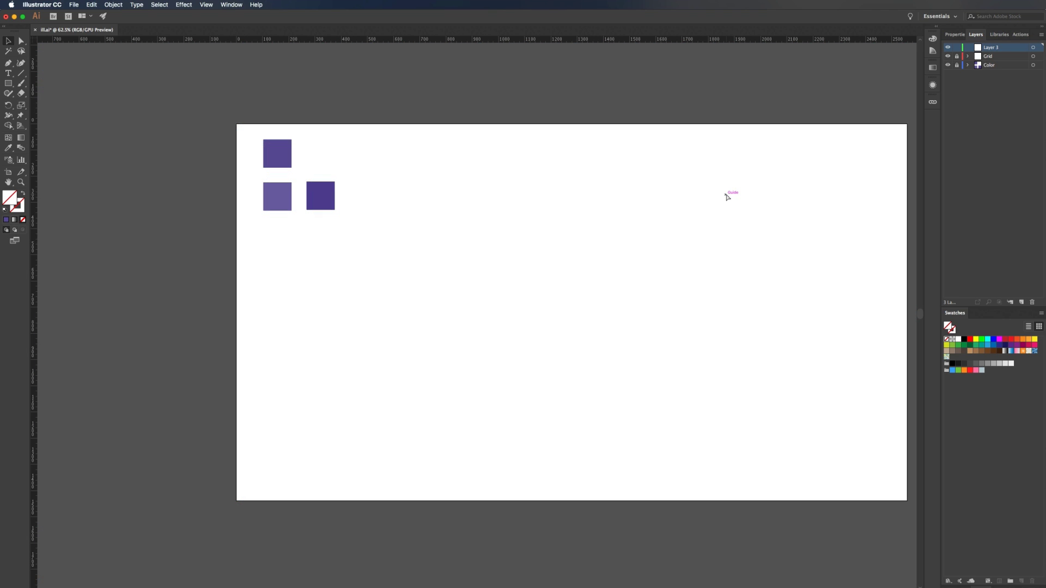
scroll(639, 268, "up", 5)
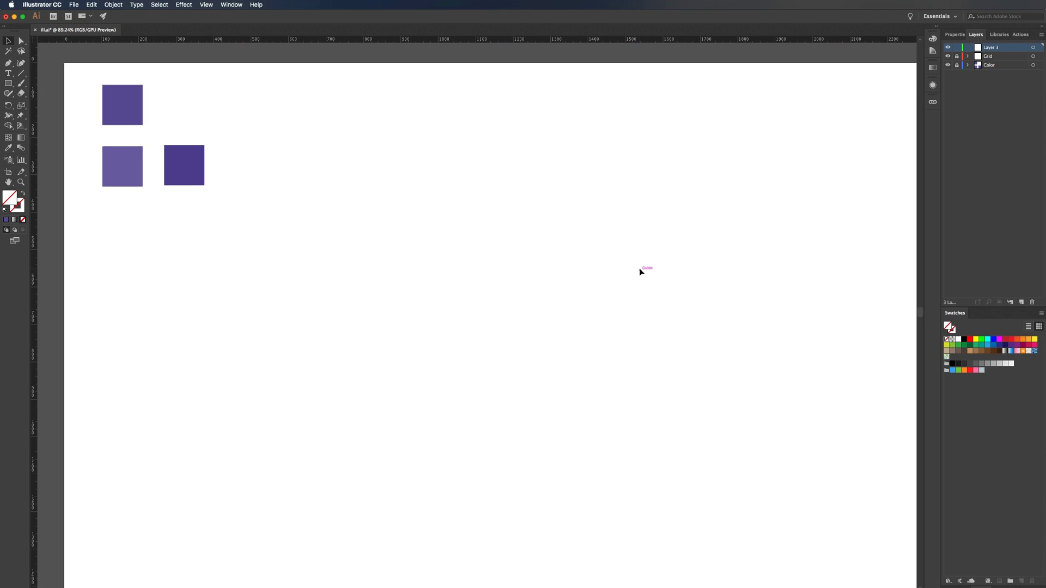
scroll(161, 124, "right", 2)
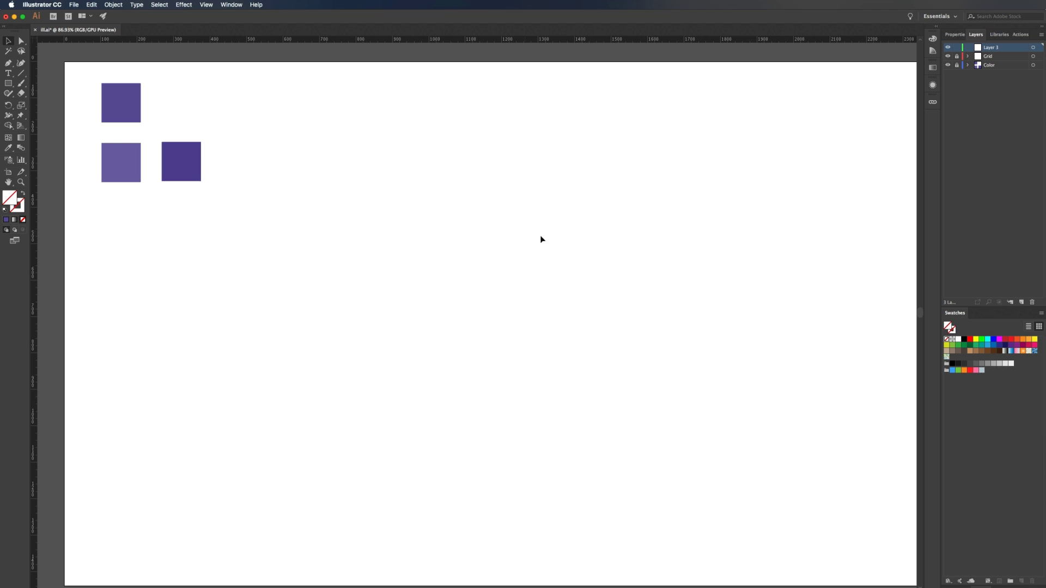
key("super+z")
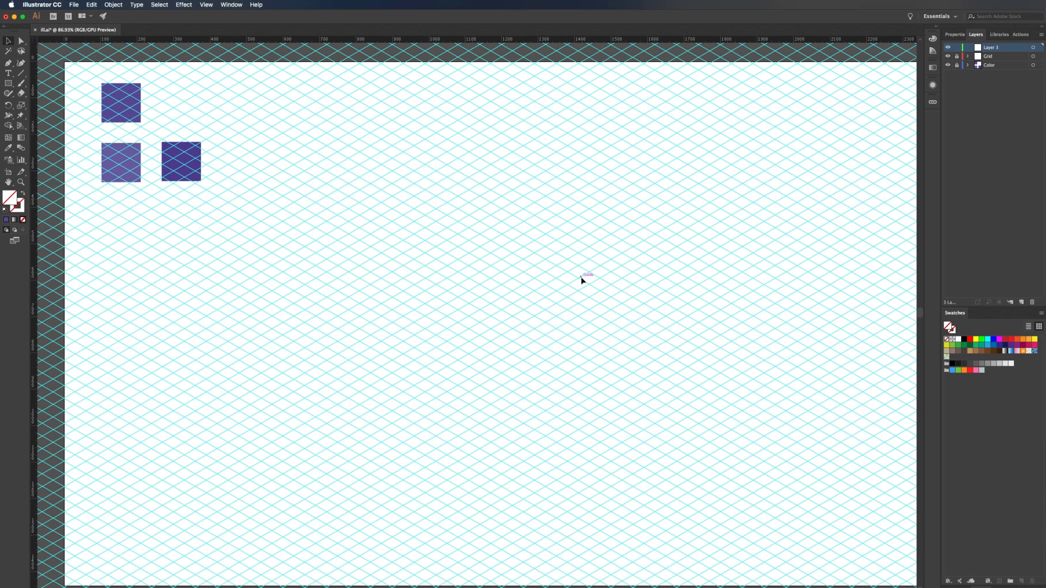
Draw the cube's diamond top face and fill it with the top-left square's purple
scroll(587, 270, "up", 3)
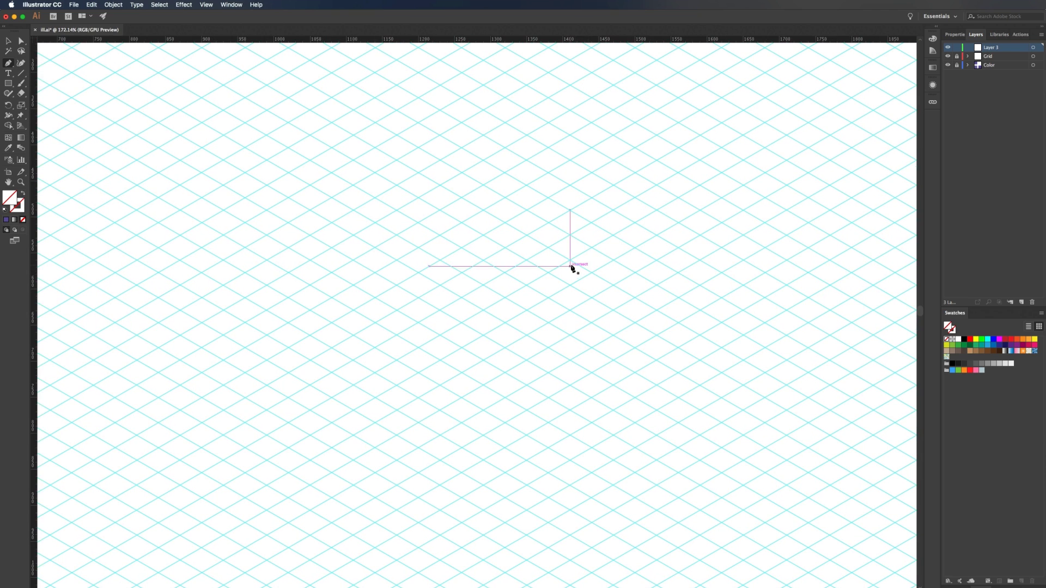
left_click(570, 260)
left_click(548, 272)
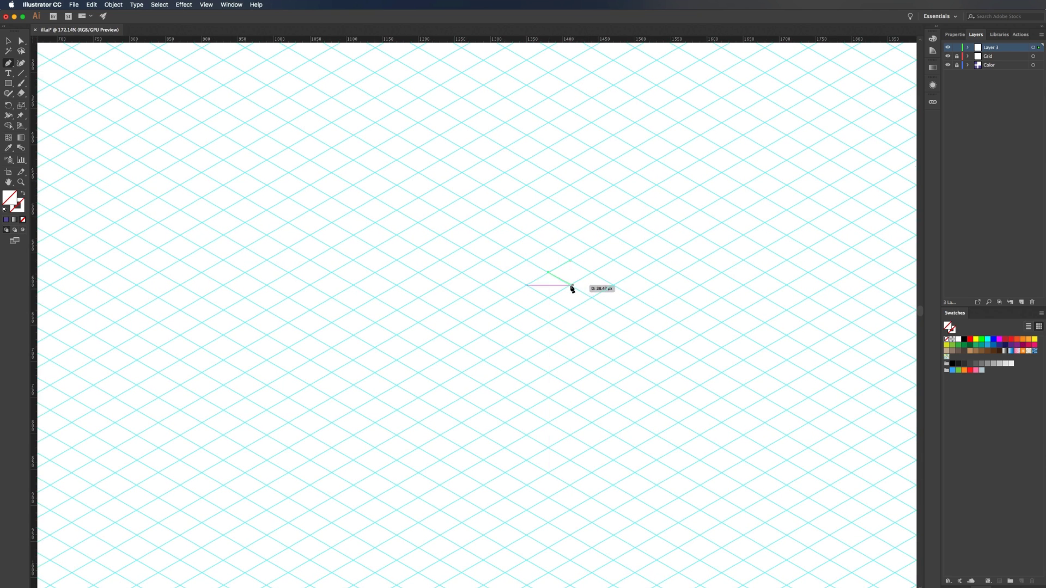
left_click(570, 285)
left_click(591, 273)
left_click(571, 265)
key("super+0")
key("i")
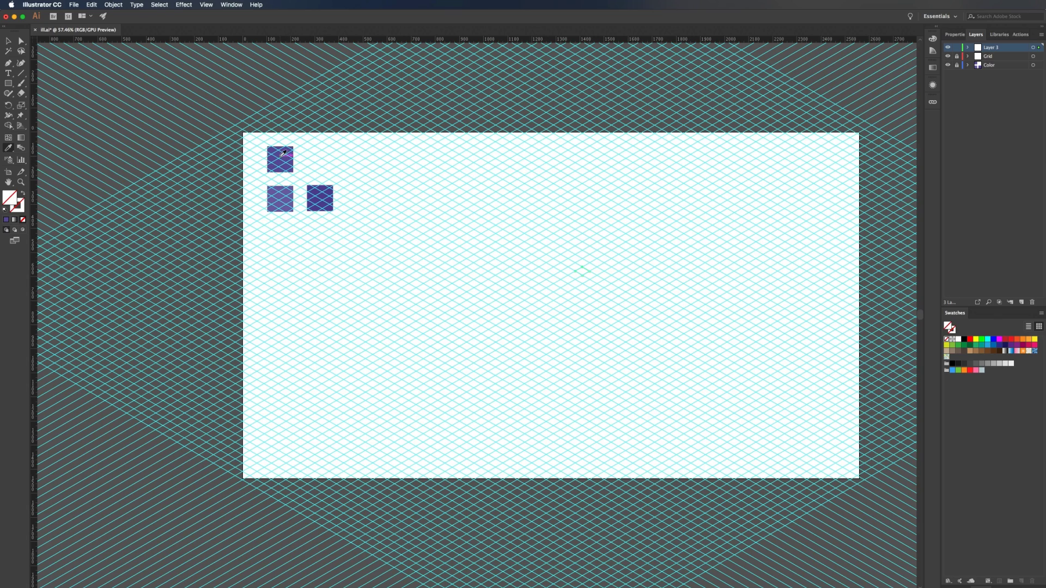
left_click(285, 154)
scroll(589, 257, "up", 5)
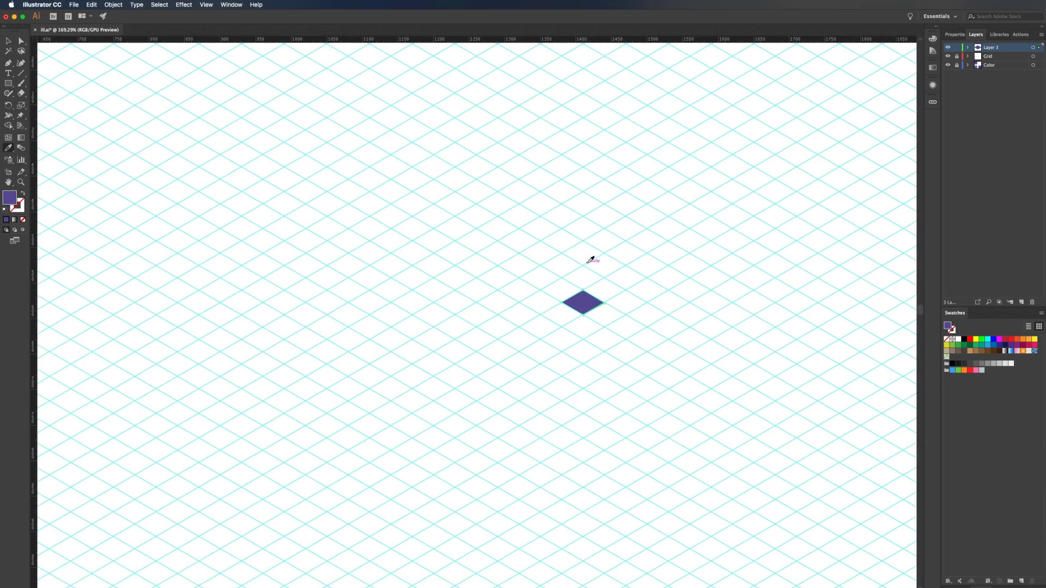
Draw the cube's right face and fill it with the darkest purple
key("p")
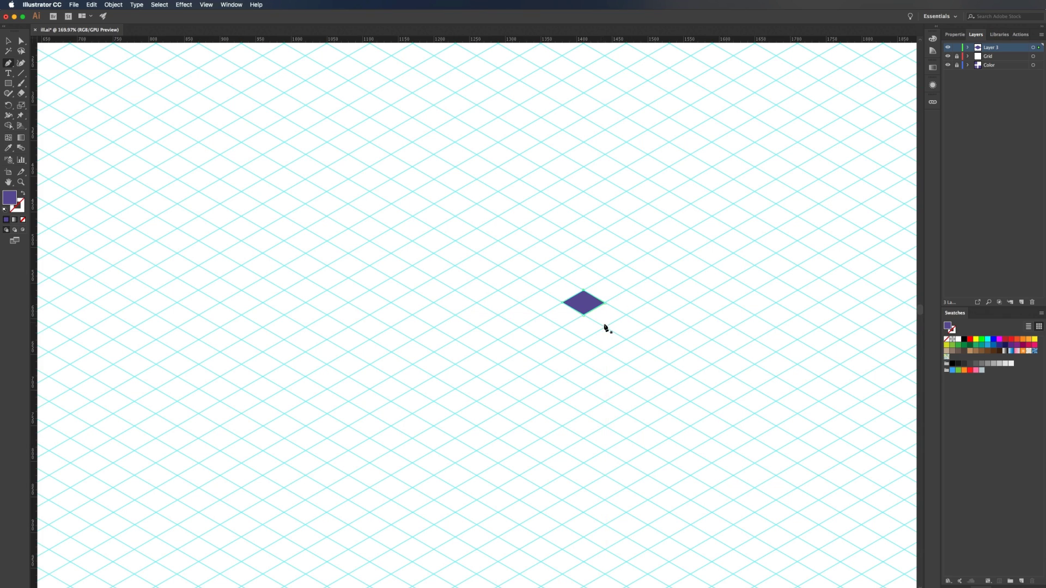
left_click(604, 327)
left_click(604, 303)
left_click(584, 314)
left_click(604, 326)
scroll(600, 324, "down", 5)
key("i")
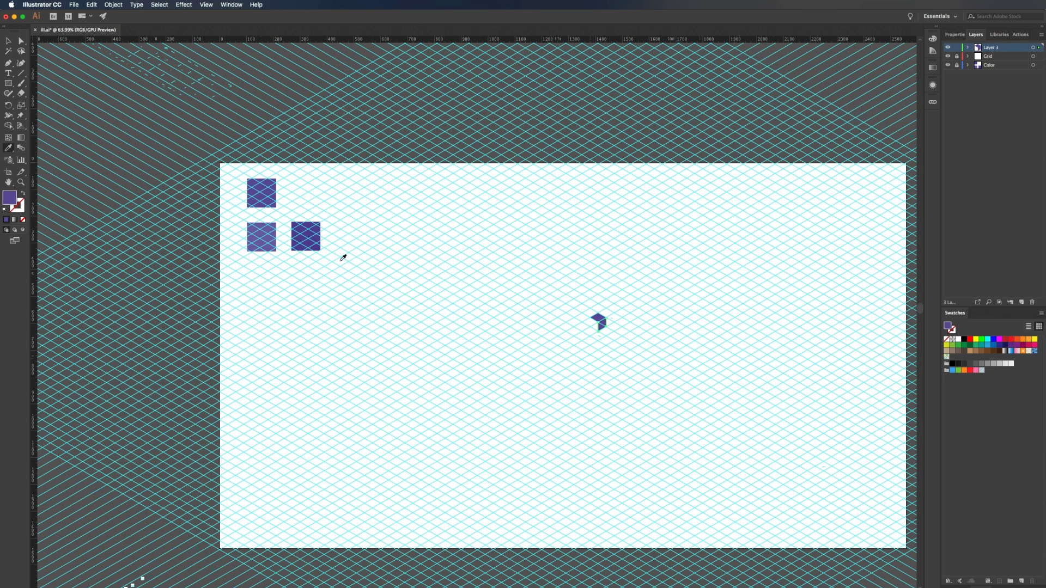
left_click(316, 234)
scroll(599, 316, "up", 5)
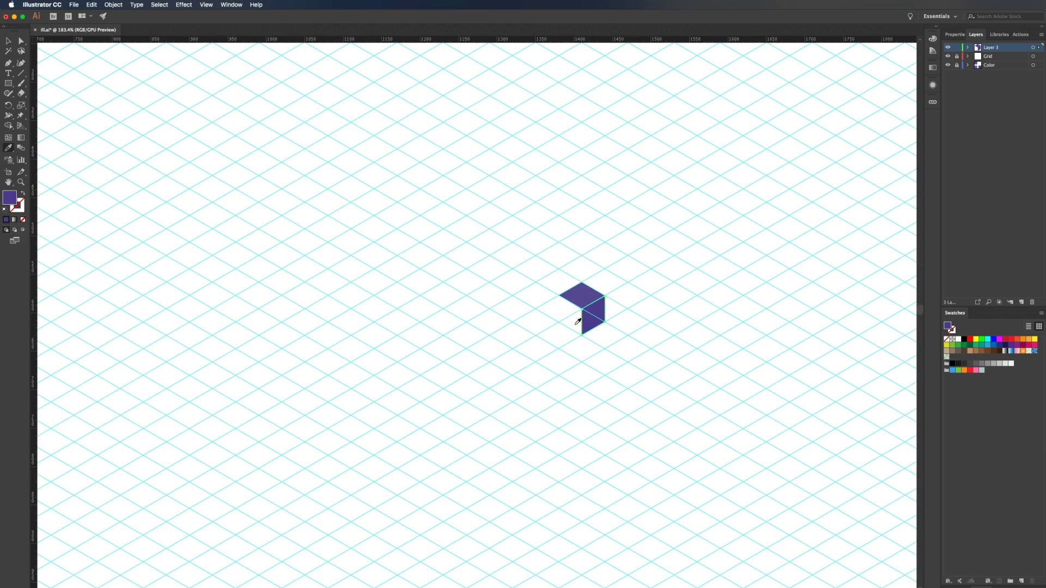
Draw the cube's left face and fill it with the lighter purple
key("p")
left_click(559, 298)
left_click(560, 322)
left_click(582, 334)
left_click(582, 309)
left_click(560, 299)
key("super+0")
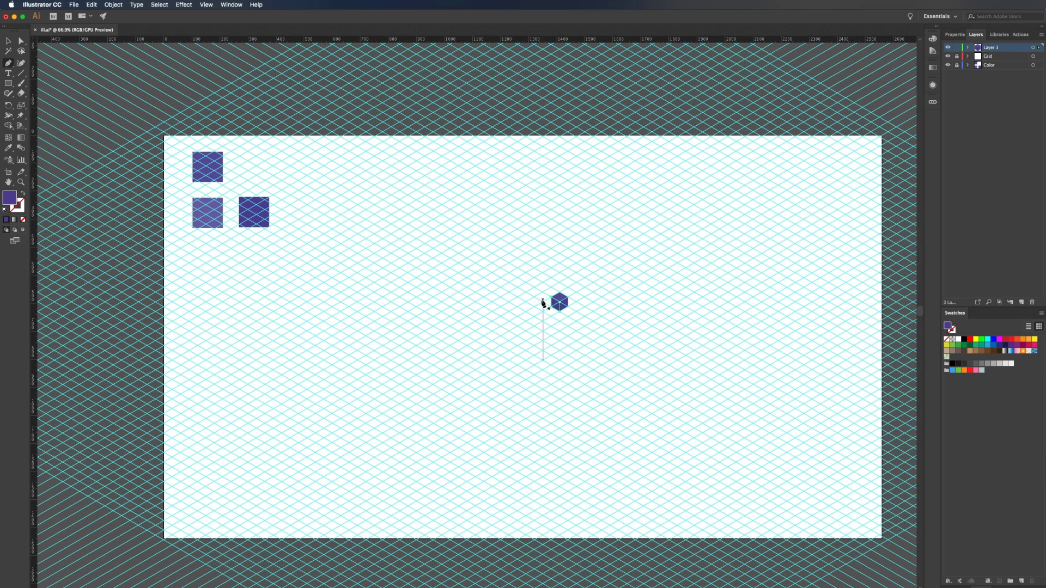
key("i")
left_click(219, 201)
key("v")
scroll(555, 284, "up", 5)
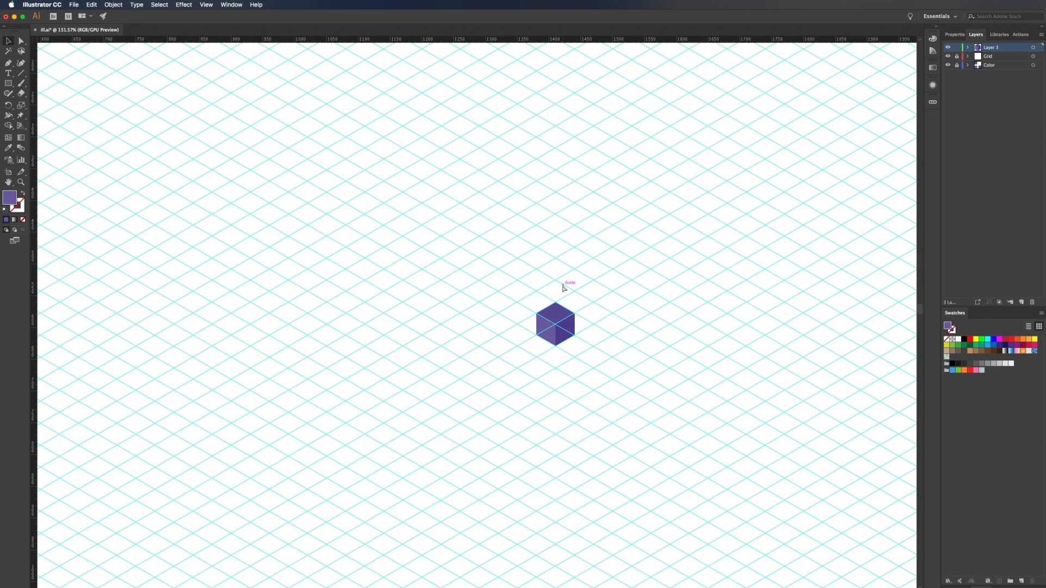
Hide the guides and save the cube's three purples as colour group 'Project_01'
key("super+semicolon")
scroll(565, 322, "up", 3)
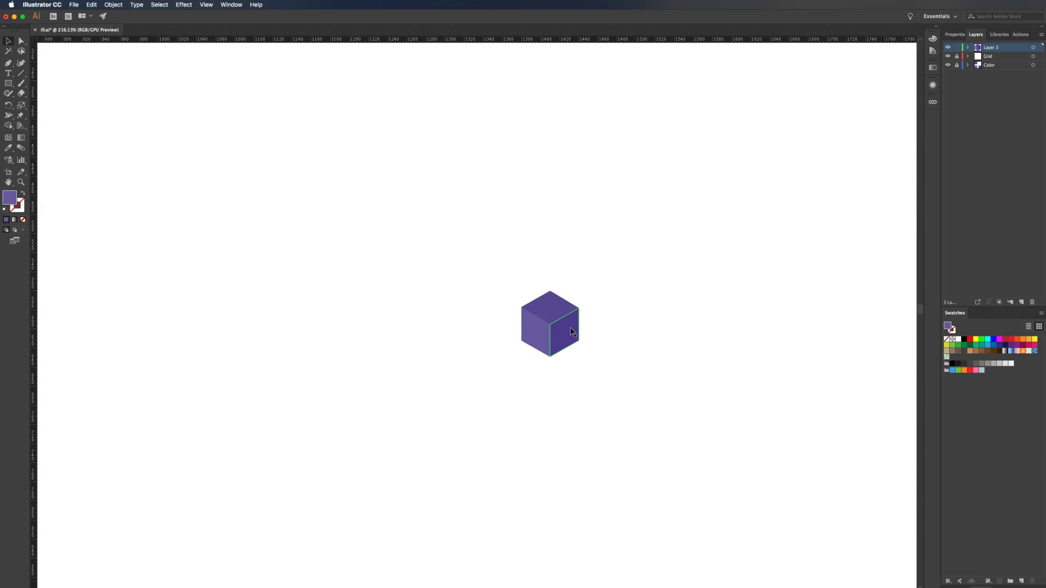
left_click_drag(645, 380, 491, 266)
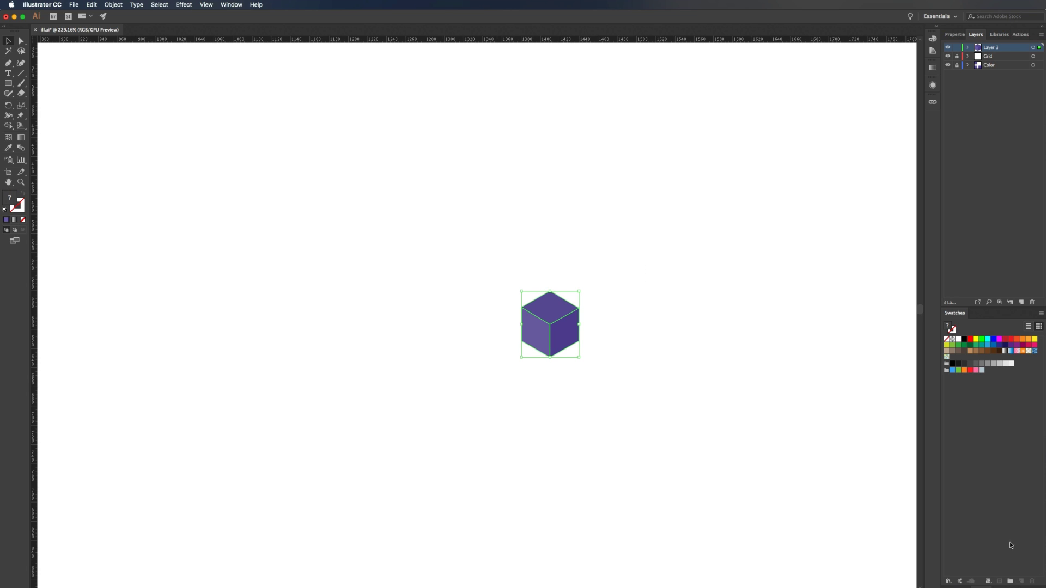
left_click(1010, 582)
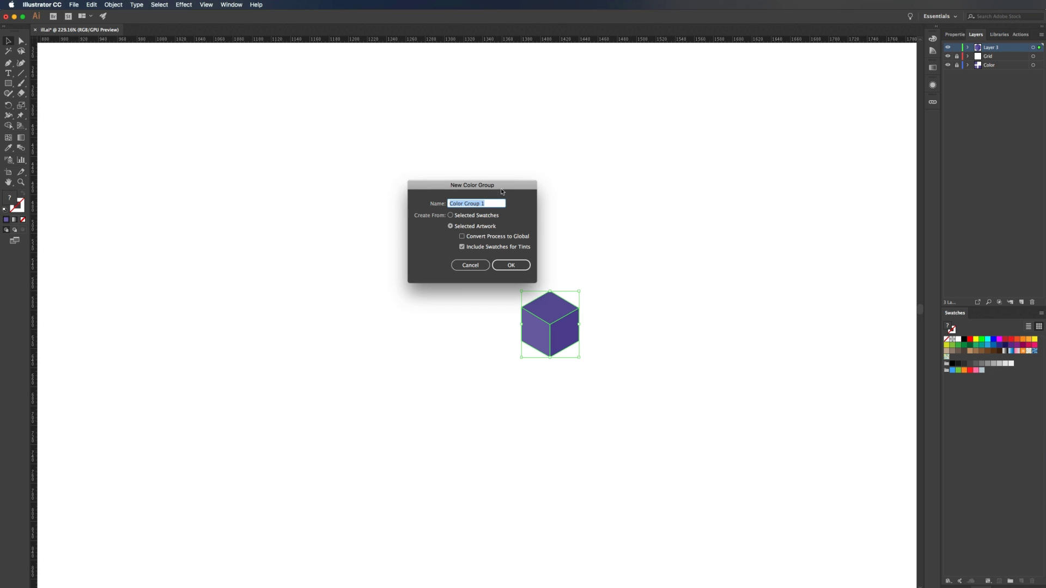
left_click_drag(502, 189, 703, 208)
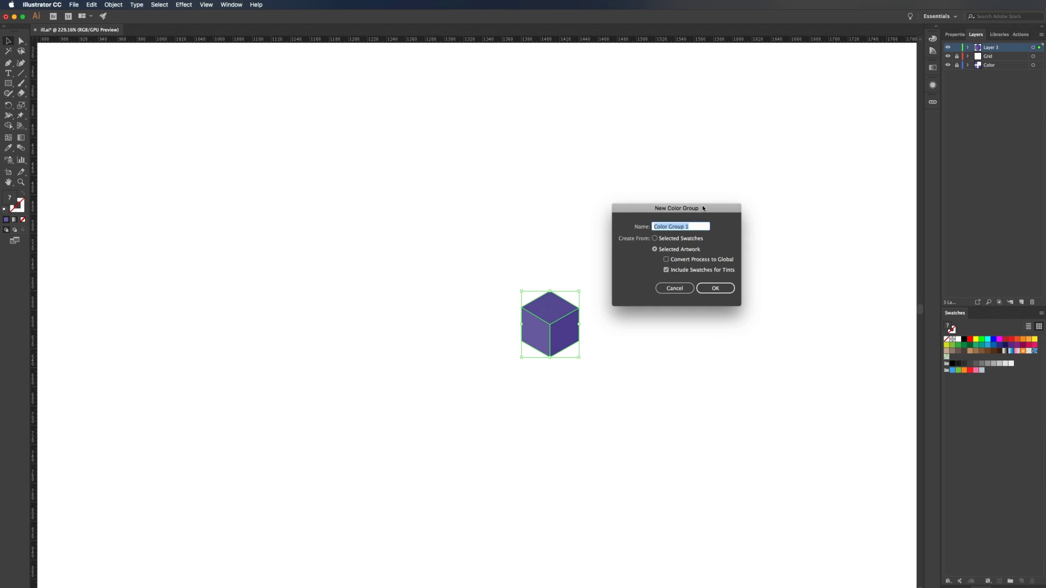
type("Project_01")
key("Return")
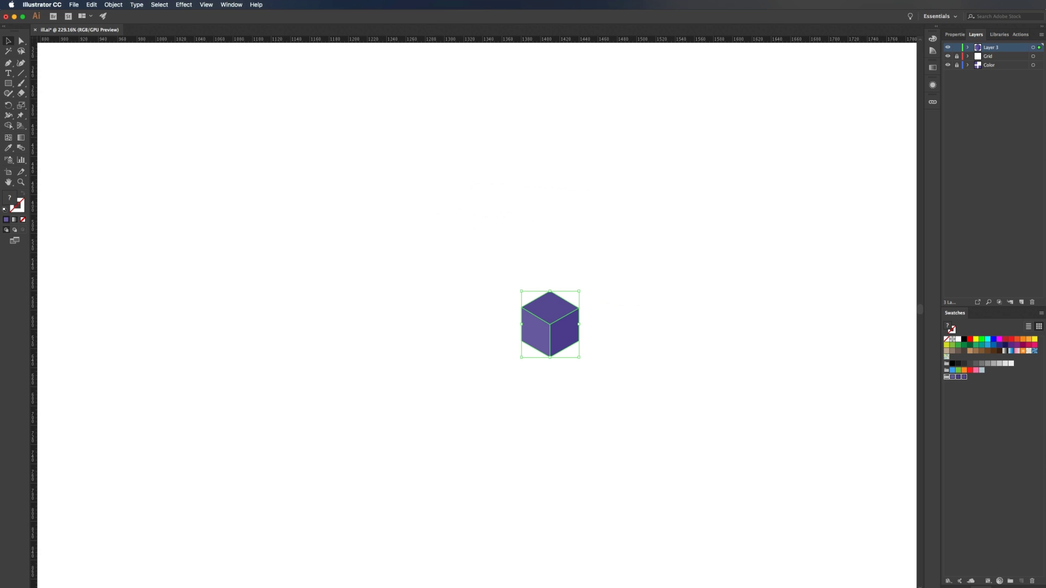
left_click(1025, 439)
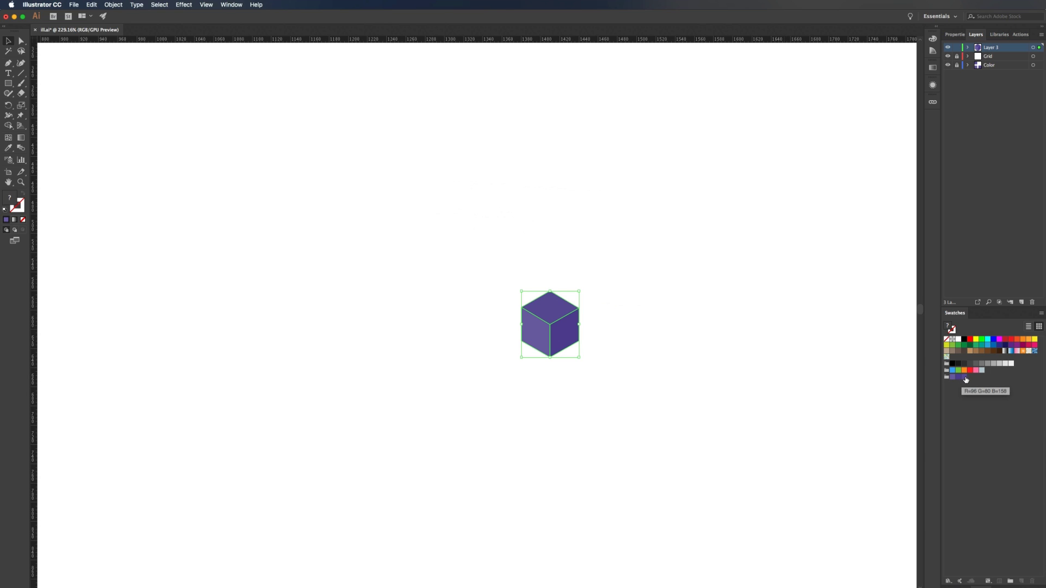
left_click(705, 417)
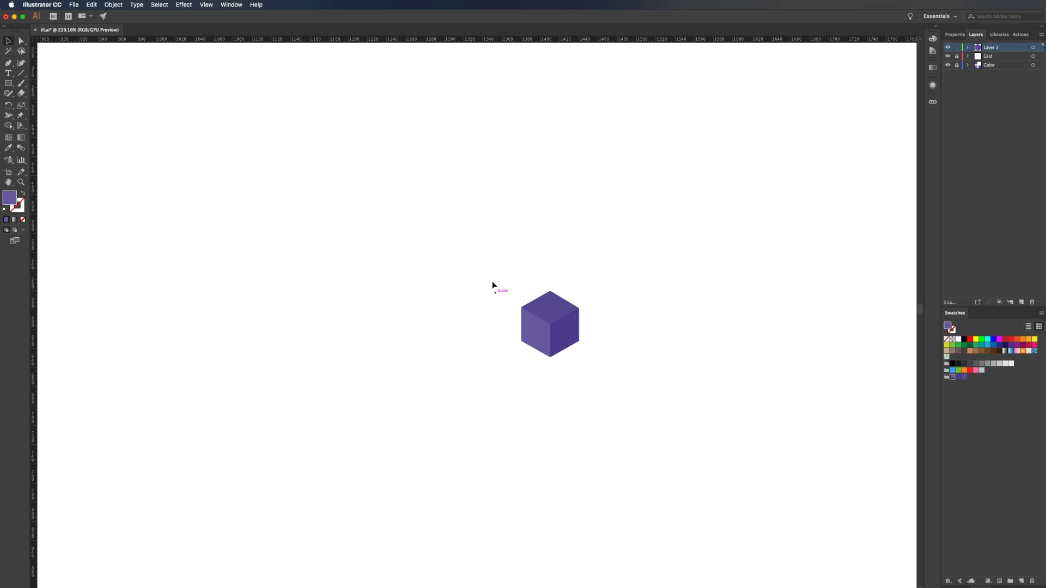
Delete the practice cube and hide the Color layer's purple squares
left_click_drag(485, 279, 641, 372)
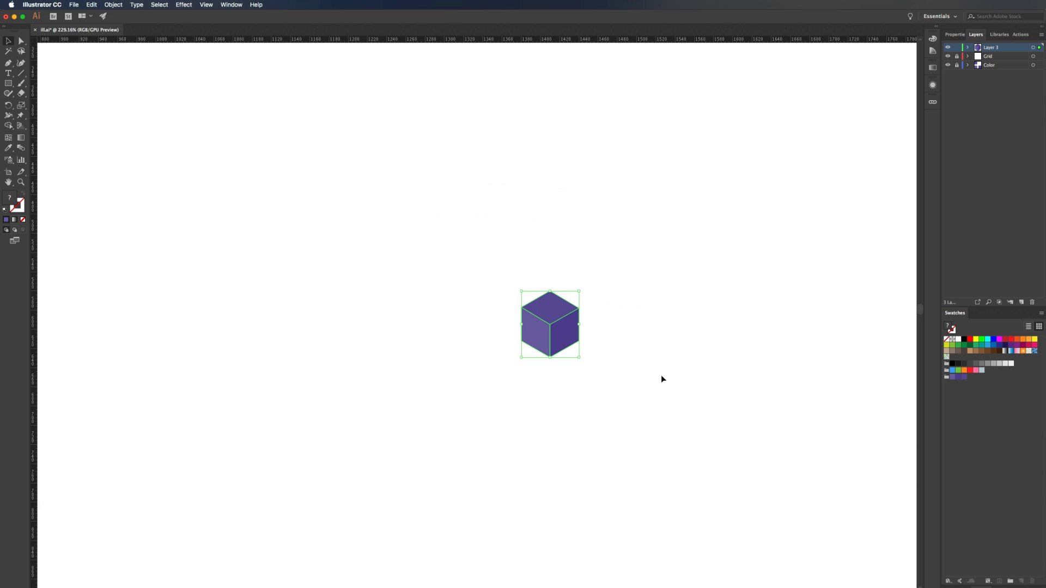
key("Delete")
scroll(674, 368, "down", 3)
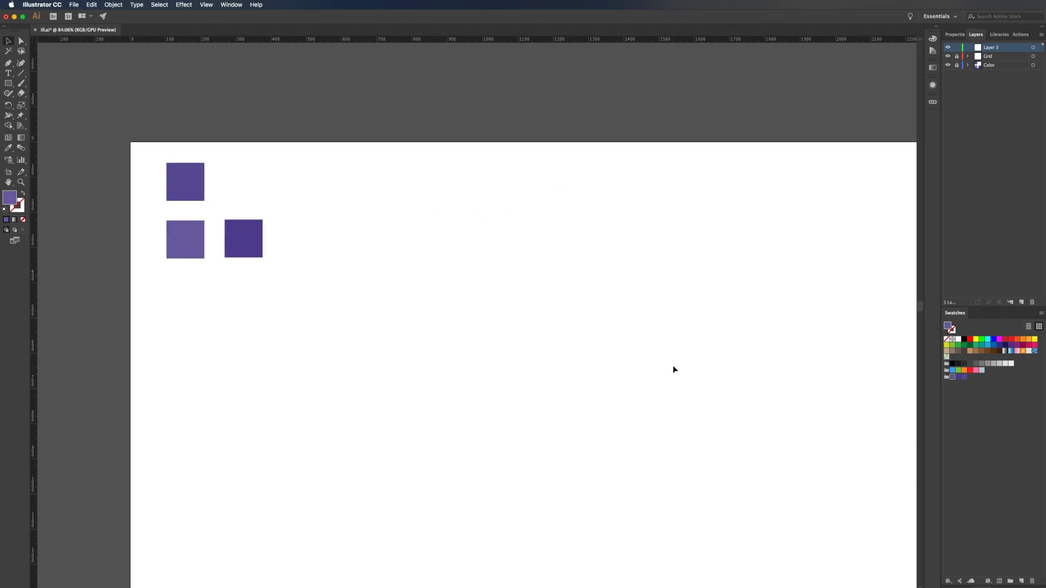
left_click(948, 66)
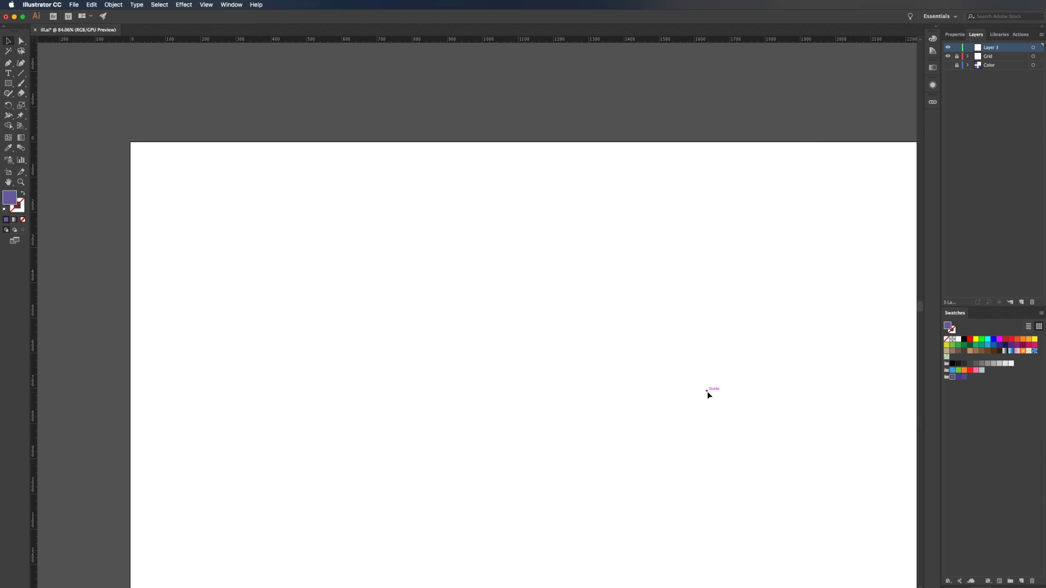
scroll(708, 391, "down", 2)
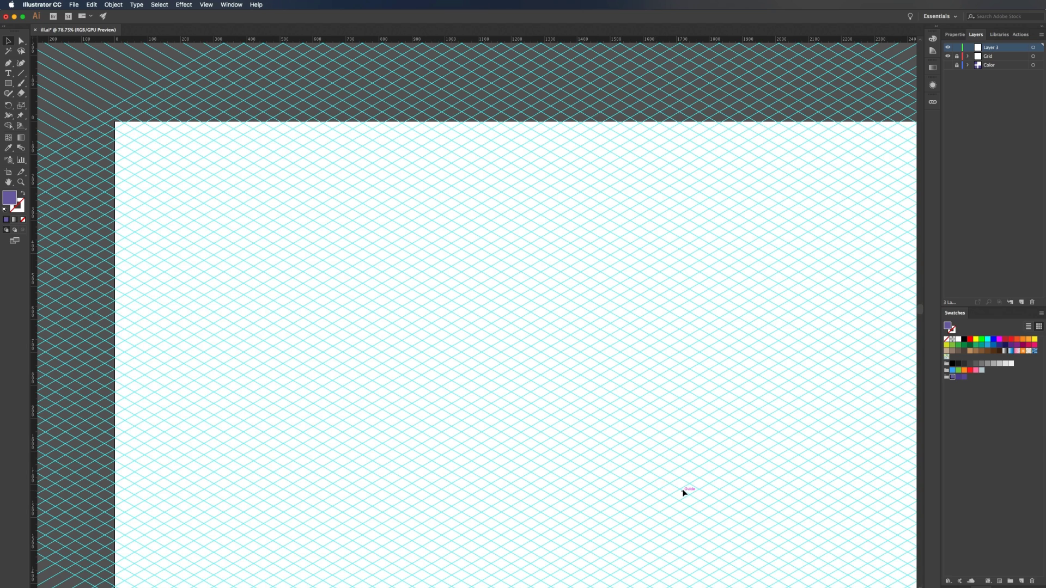
Draw the slab's large diamond-shaped top face on the grid
scroll(684, 494, "up", 3)
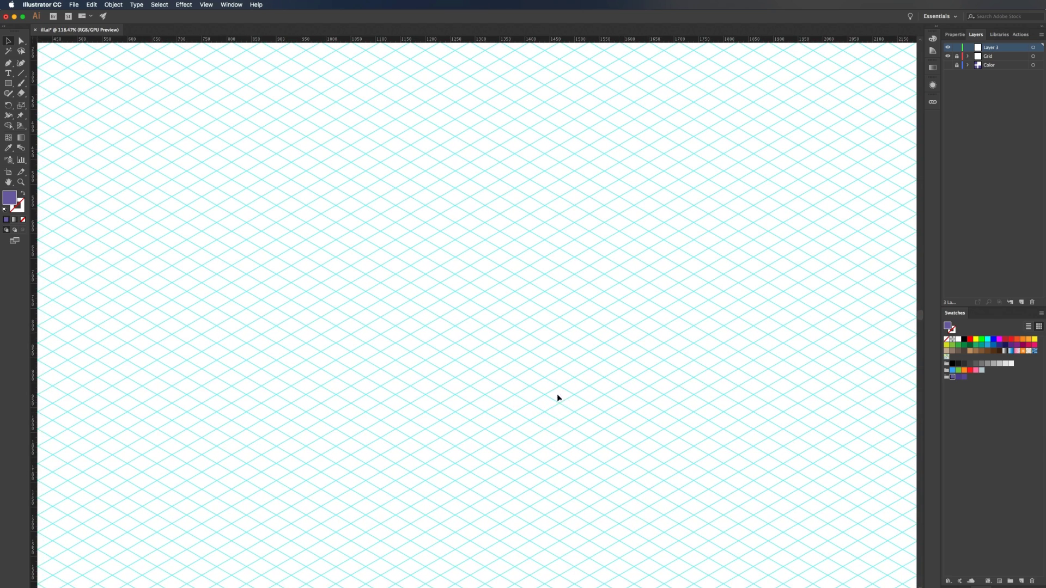
scroll(554, 378, "up", 2)
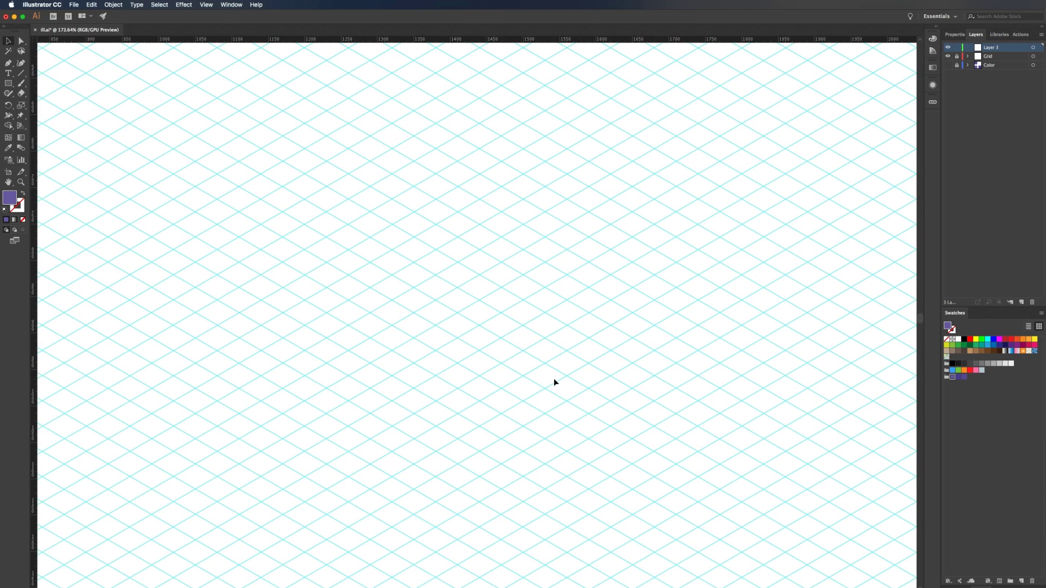
key("p")
left_click(282, 314)
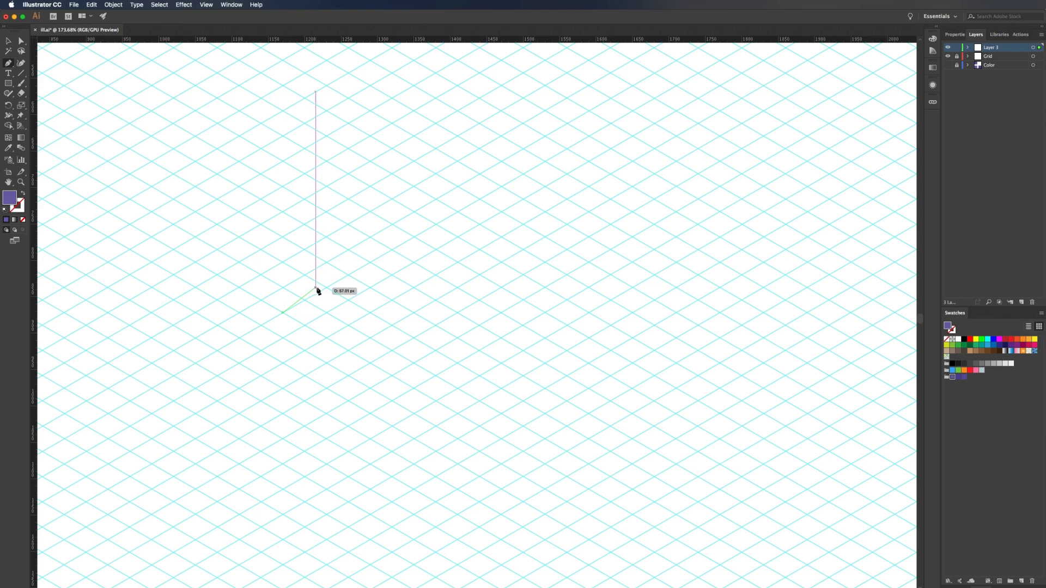
left_click(414, 238)
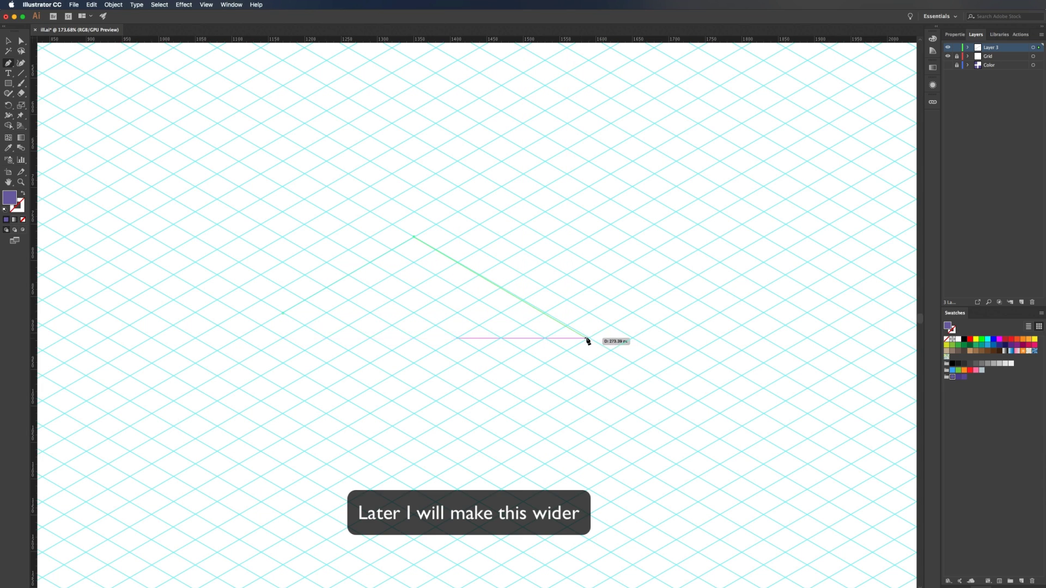
left_click(632, 364)
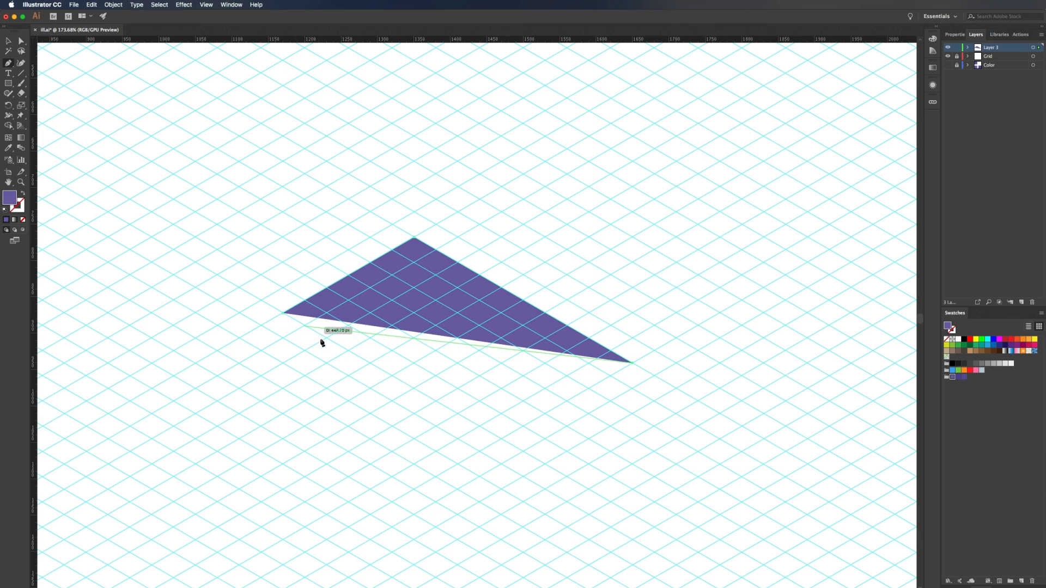
left_click(502, 439)
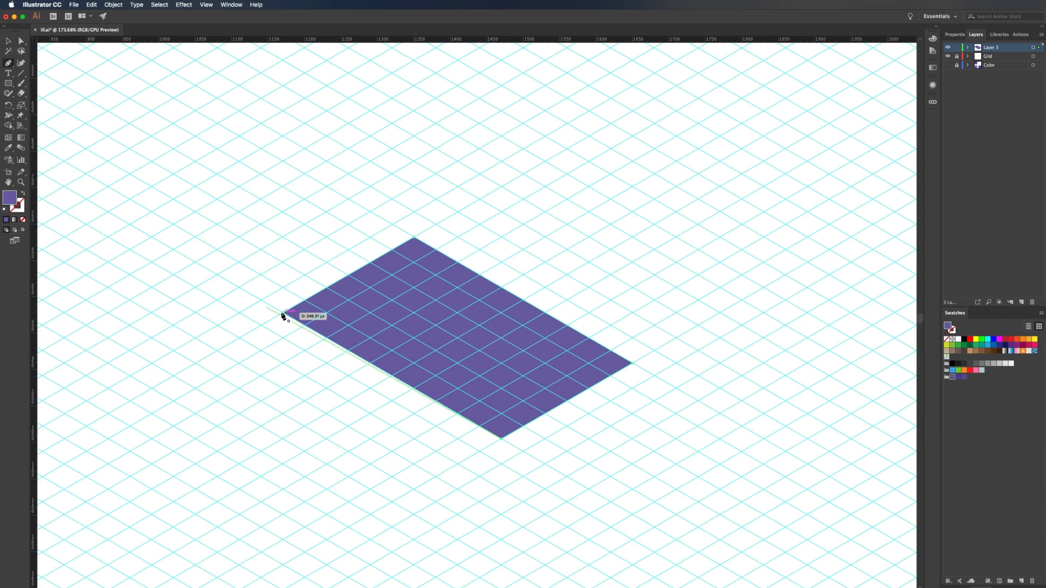
left_click(283, 315)
key("v")
left_click(667, 432)
Draw the thin right and left side faces beneath the slab's top face
key("p")
left_click(632, 362)
left_click(632, 388)
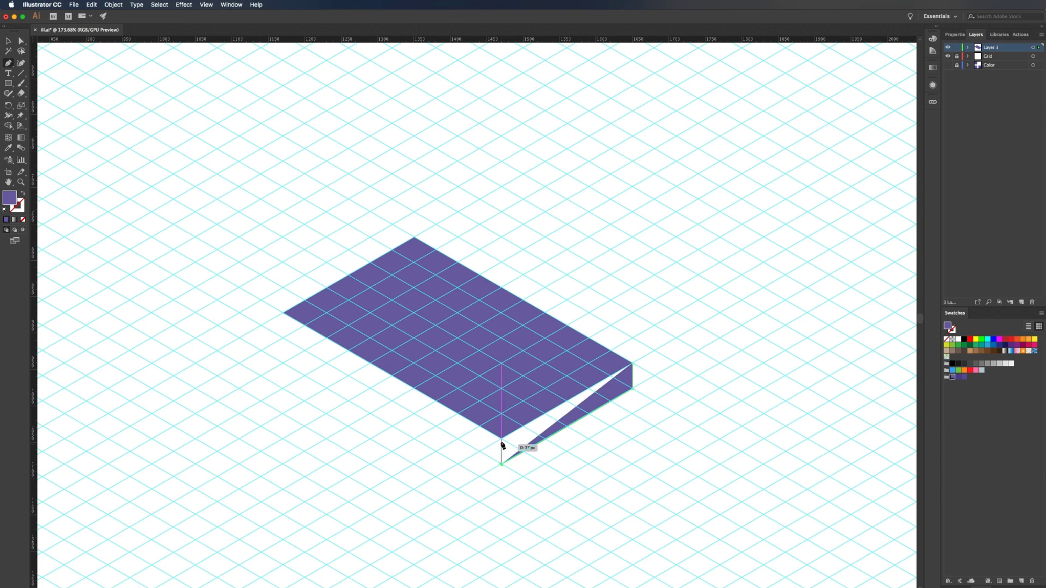
left_click(501, 463)
left_click(502, 438)
left_click(632, 363)
left_click(282, 314)
left_click(283, 338)
left_click(501, 463)
left_click(502, 438)
left_click(283, 314)
Give the right side a darker purple and the top a medium purple, then hide guides
key("v")
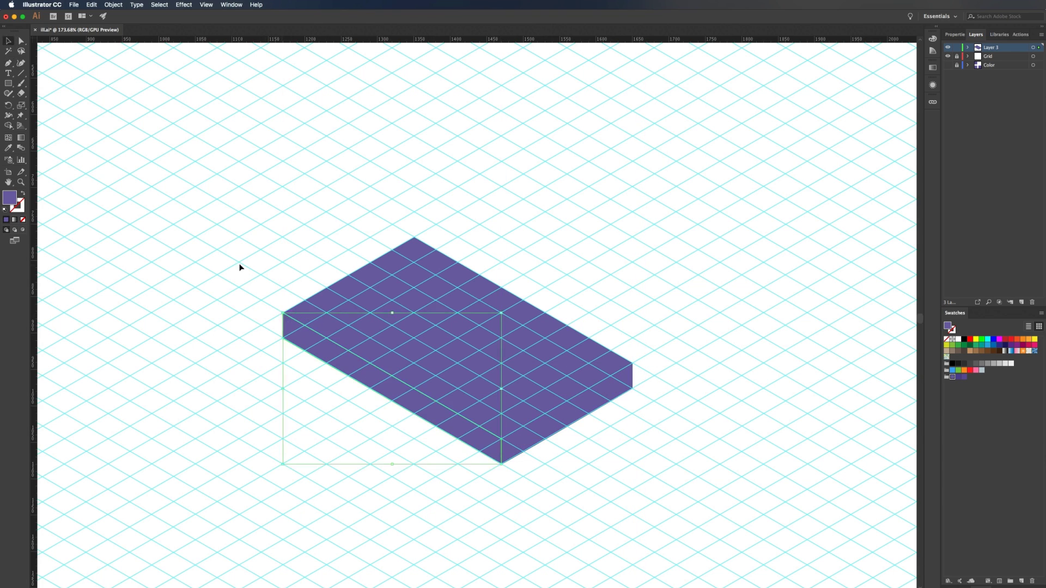
left_click(551, 378)
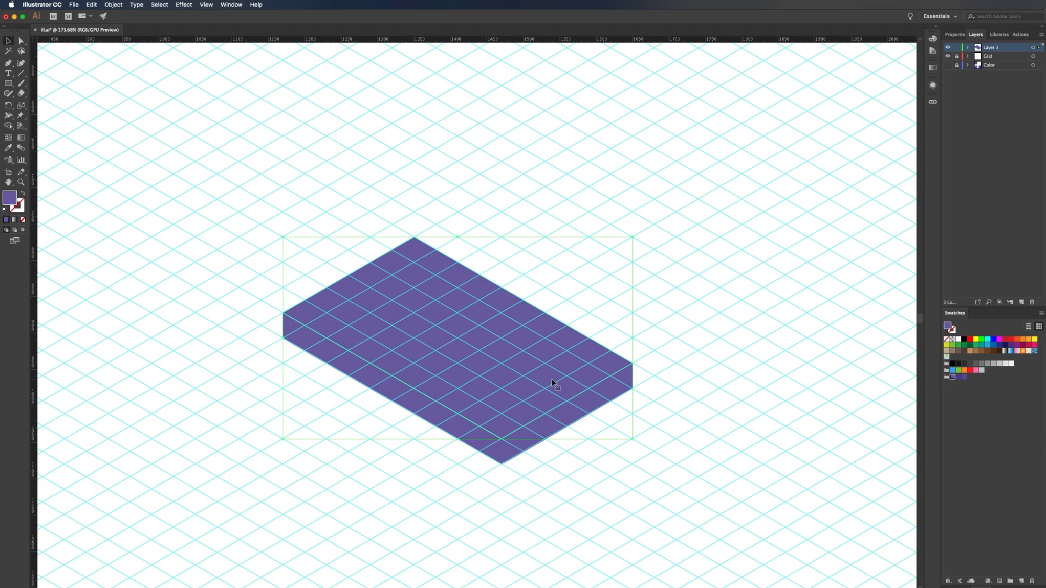
left_click(520, 449)
left_click(958, 377)
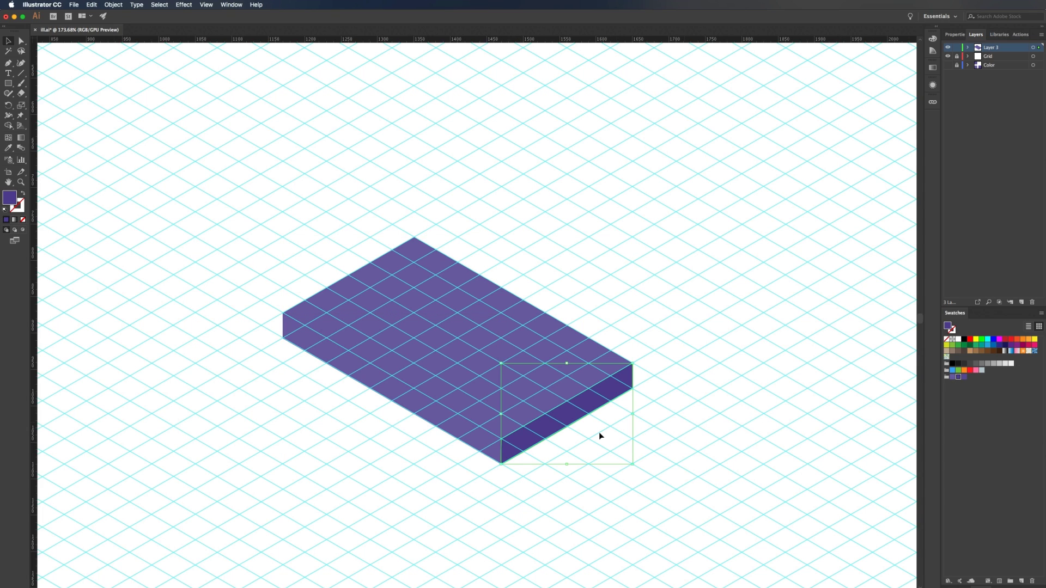
left_click(472, 436)
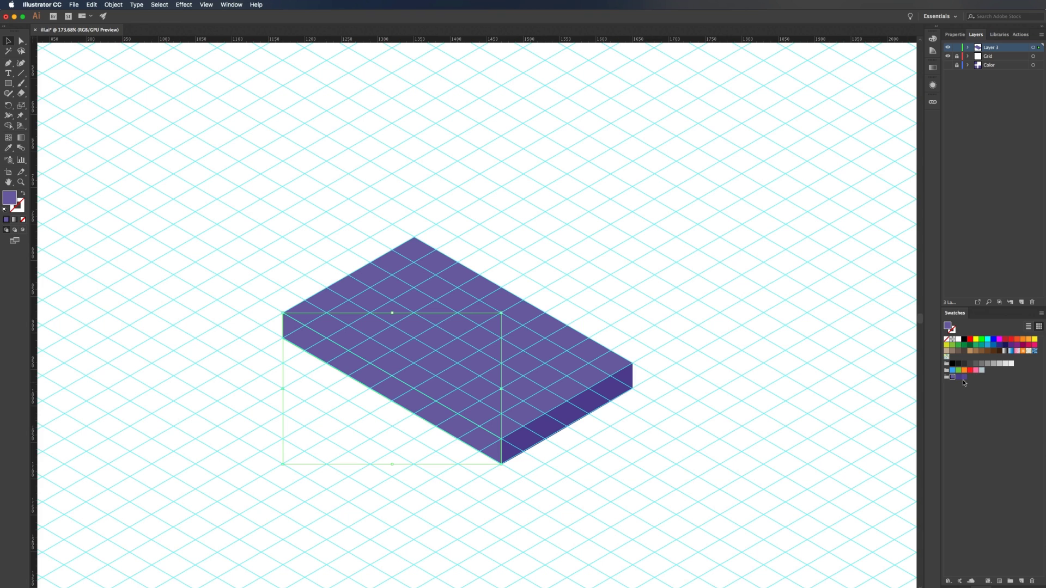
left_click(565, 360)
left_click(964, 377)
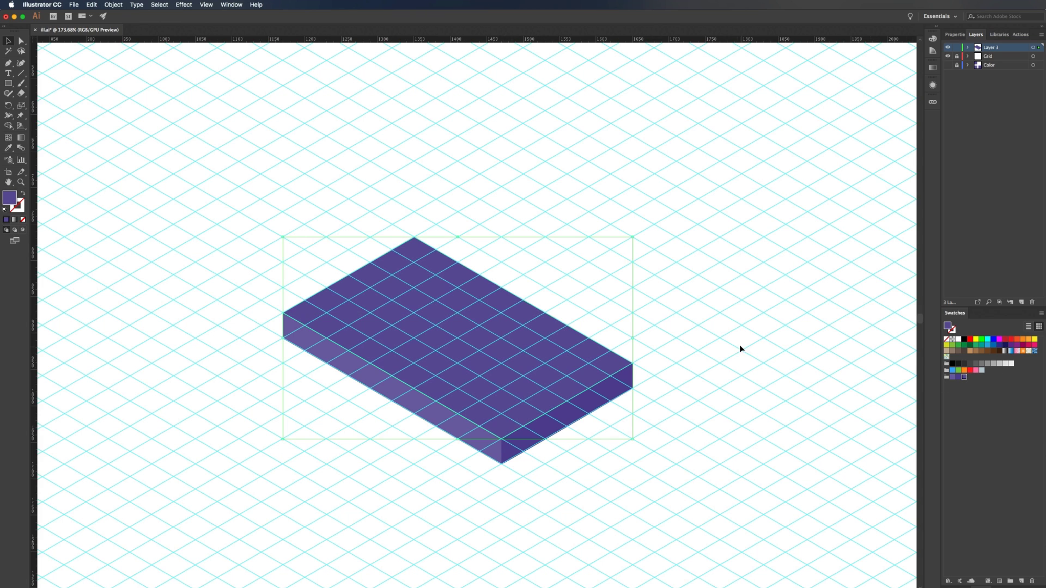
left_click(740, 349)
key("super+semicolon")
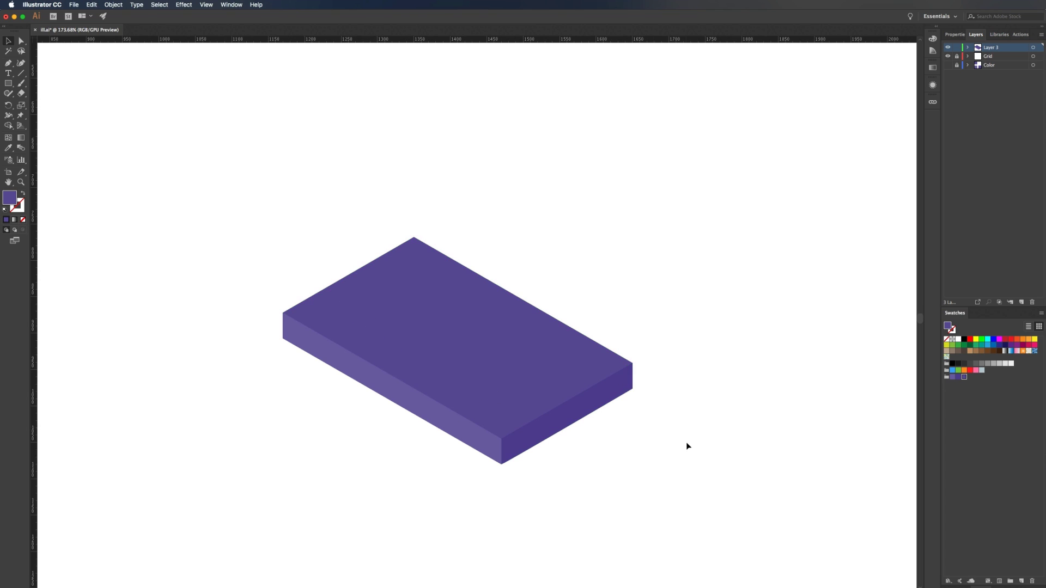
Draw a small diamond on one isometric grid cell as the cube's top face
key("super+semicolon")
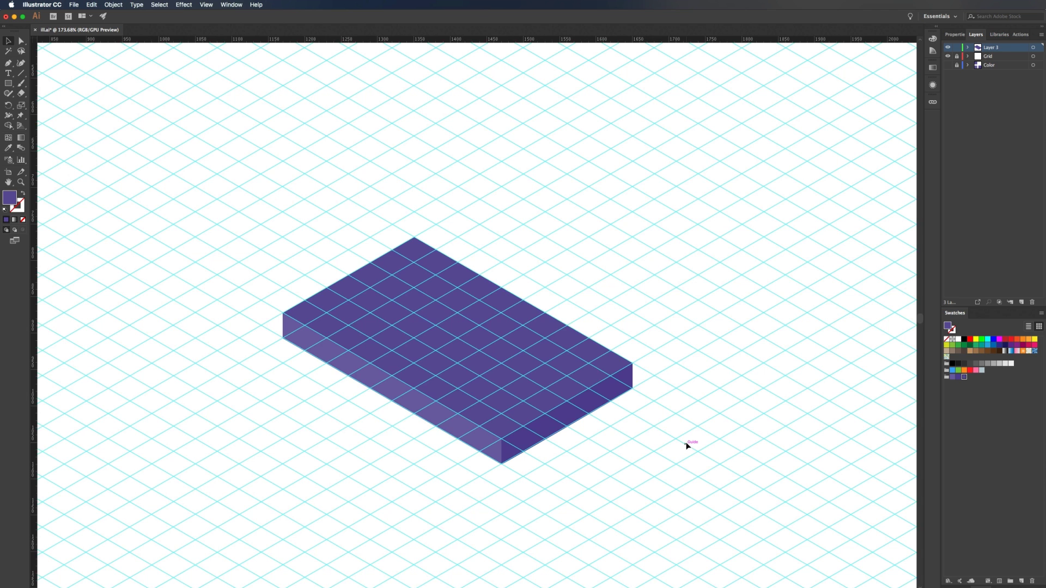
scroll(807, 446, "down", 1)
key("p")
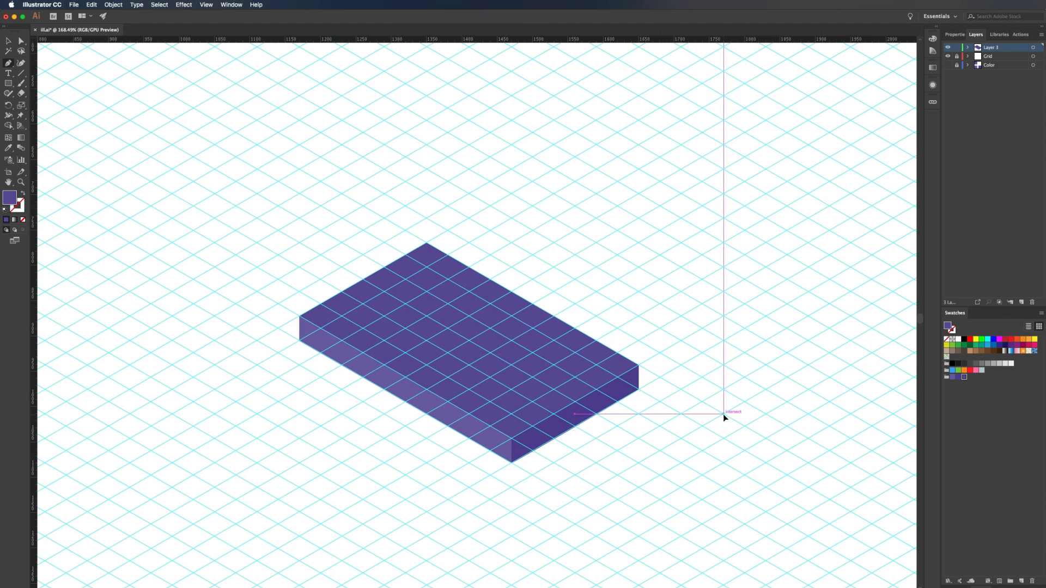
left_click(724, 416)
left_click(744, 428)
left_click(724, 439)
left_click(702, 427)
left_click(724, 415)
scroll(740, 432, "up", 5)
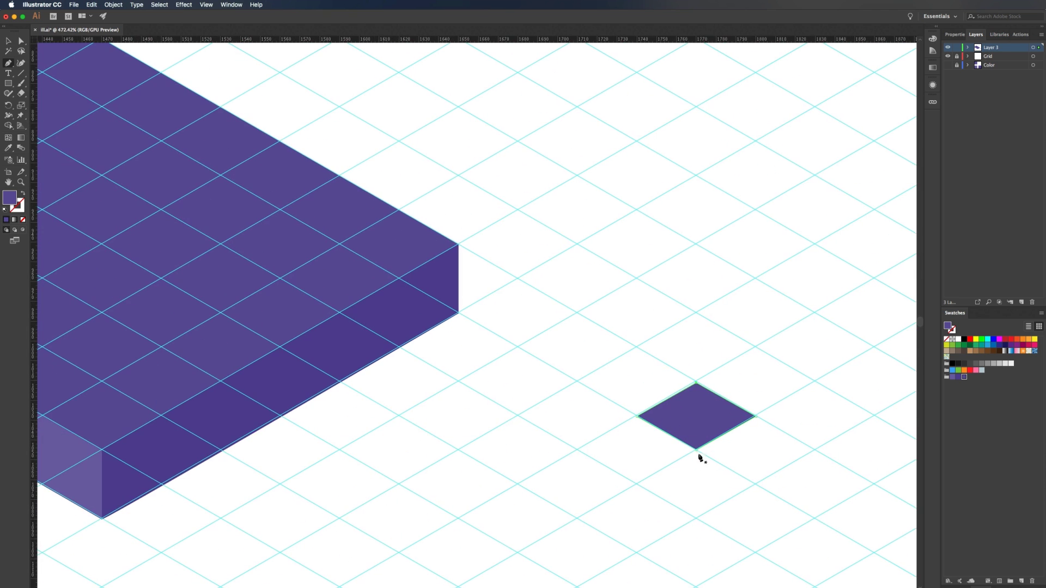
Draw the small cube's right and left side faces below the diamond
left_click(696, 517)
left_click(697, 450)
left_click(756, 416)
left_click(755, 484)
left_click(696, 518)
left_click(696, 517)
left_click(638, 484)
left_click(637, 417)
left_click(697, 450)
left_click(697, 517)
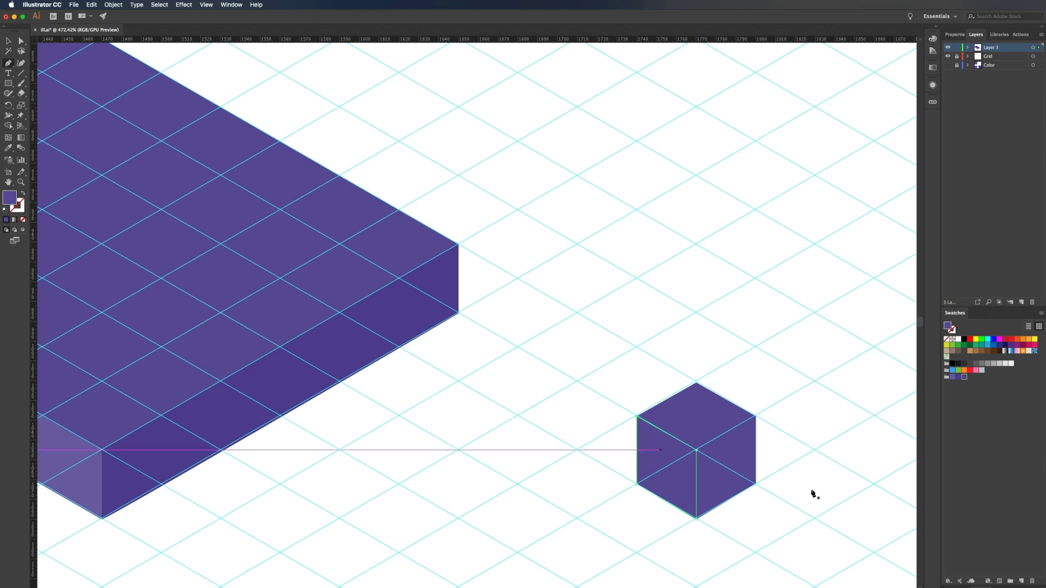
key("v")
Fill the cube's right face with darker purple and its left face with lighter purple
left_click(829, 479)
scroll(739, 461, "up", 5)
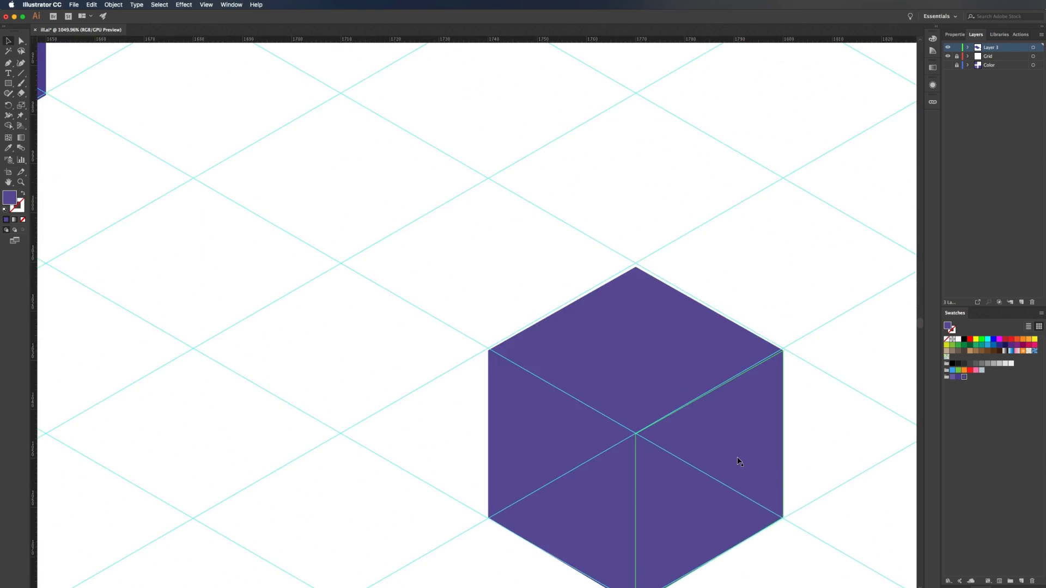
scroll(826, 349, "up", 1)
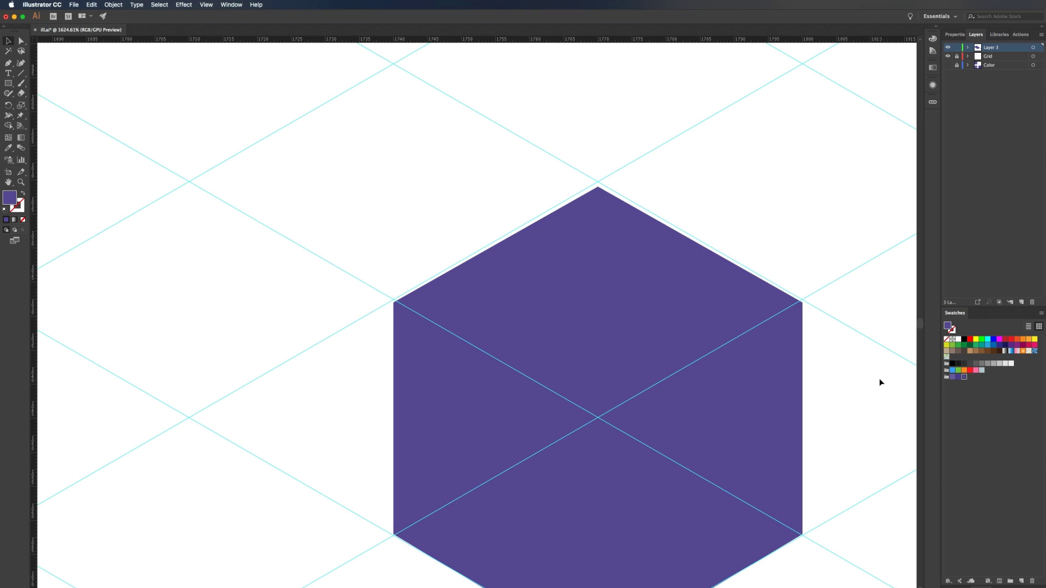
left_click(665, 434)
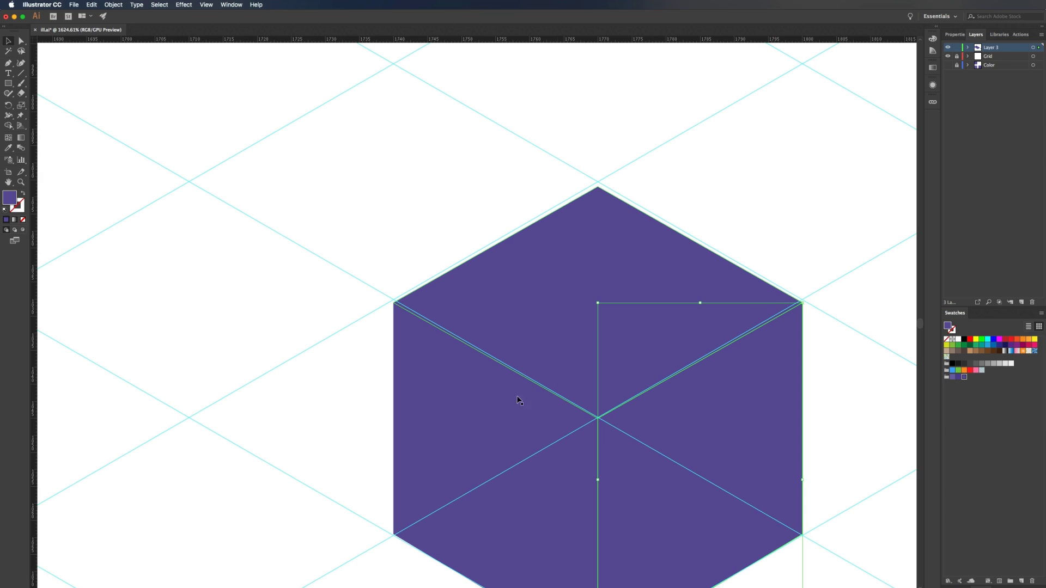
left_click(958, 376)
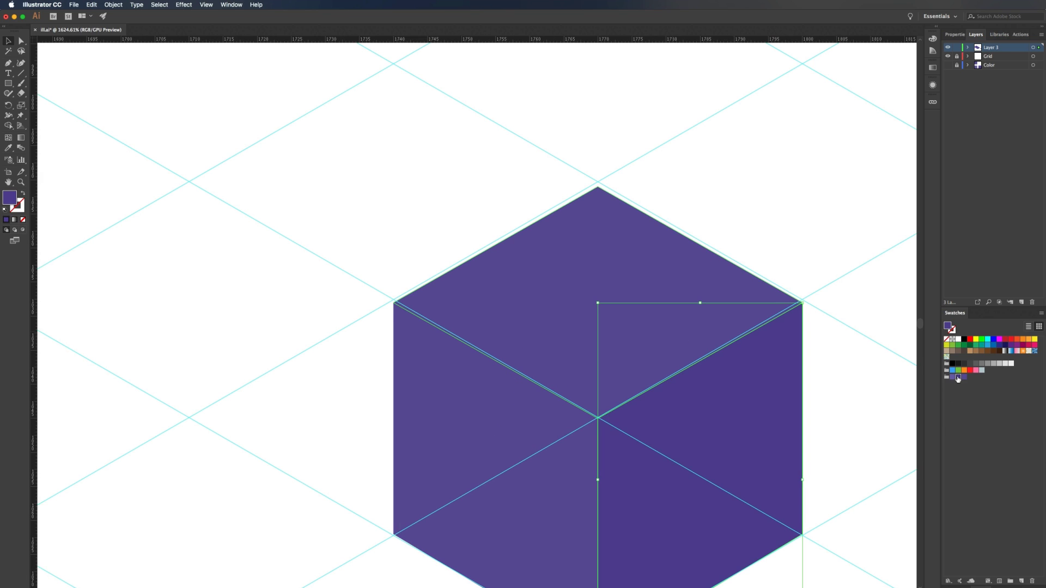
left_click(491, 460)
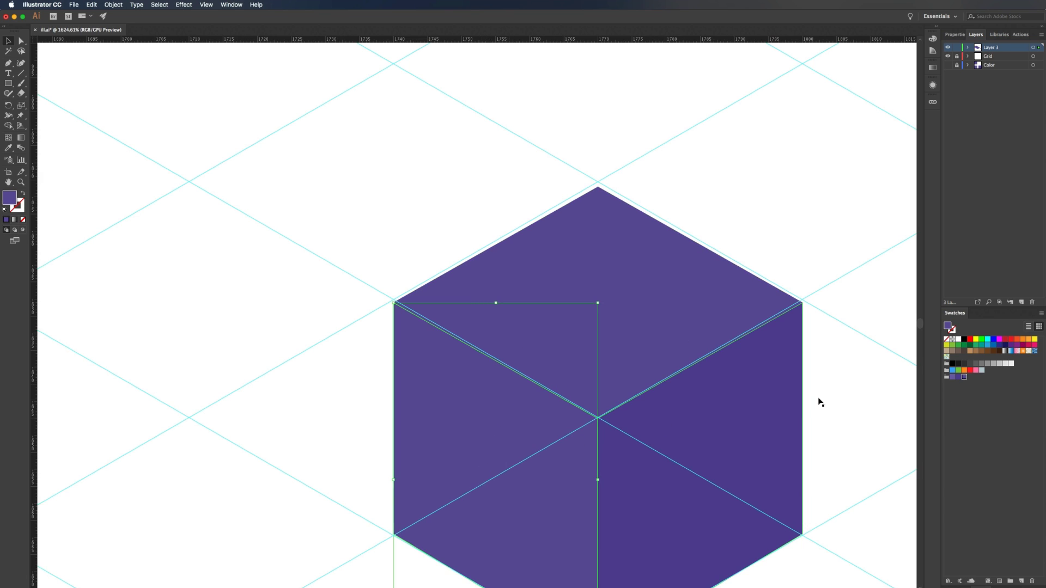
left_click(954, 380)
left_click(809, 309)
scroll(808, 310, "down", 1)
scroll(809, 309, "down", 10)
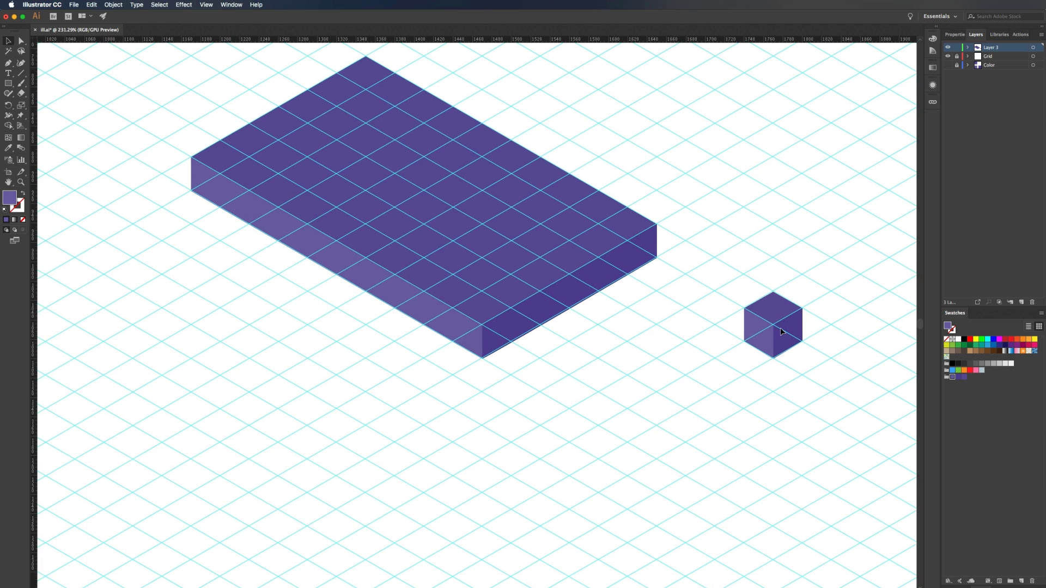
scroll(783, 333, "right", 5)
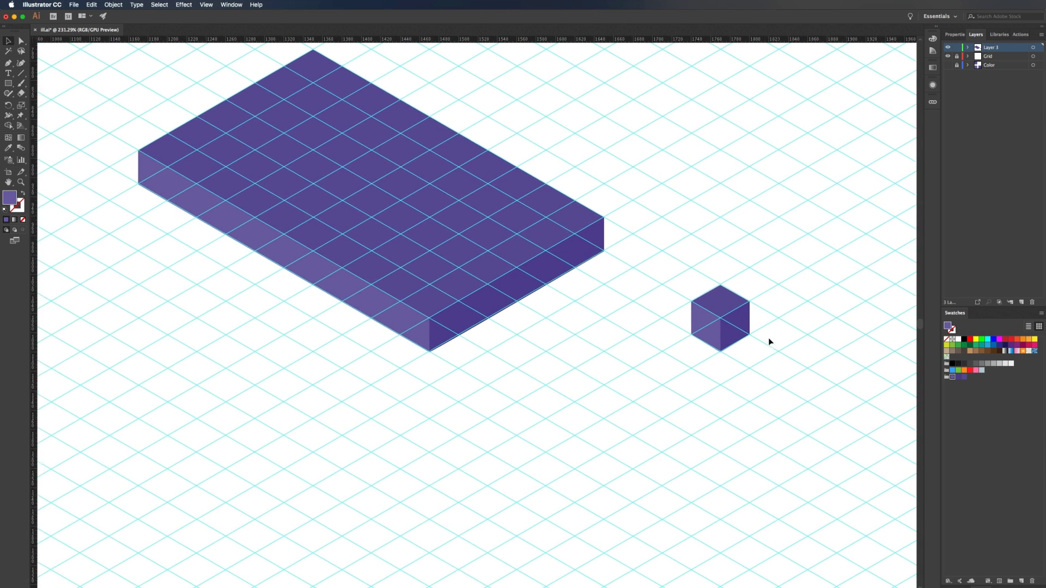
Drag the cube's bottom anchor points down to stretch it into a tall column
key("a")
left_click_drag(776, 366, 661, 328)
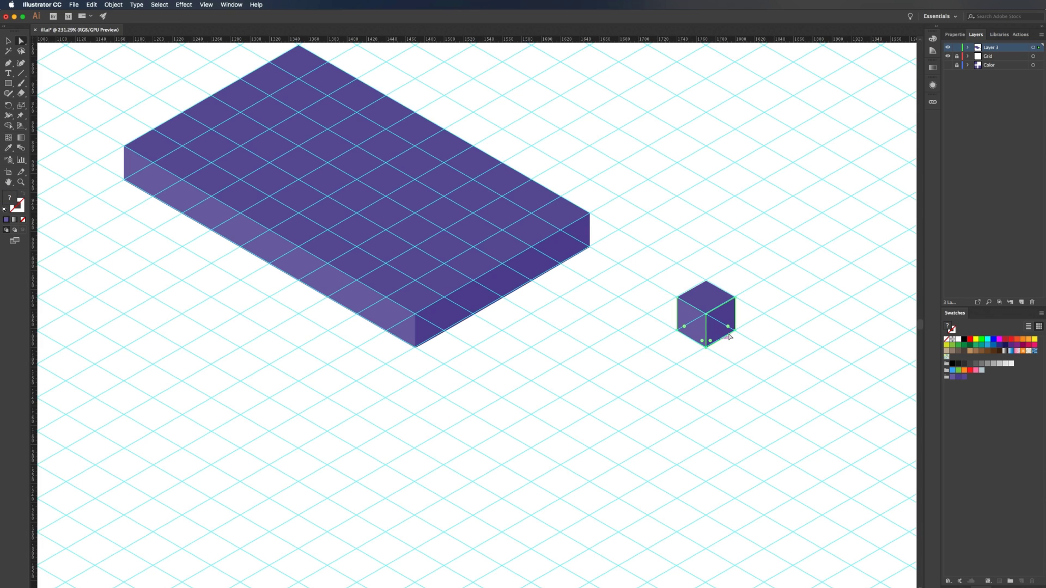
left_click_drag(706, 351, 704, 448)
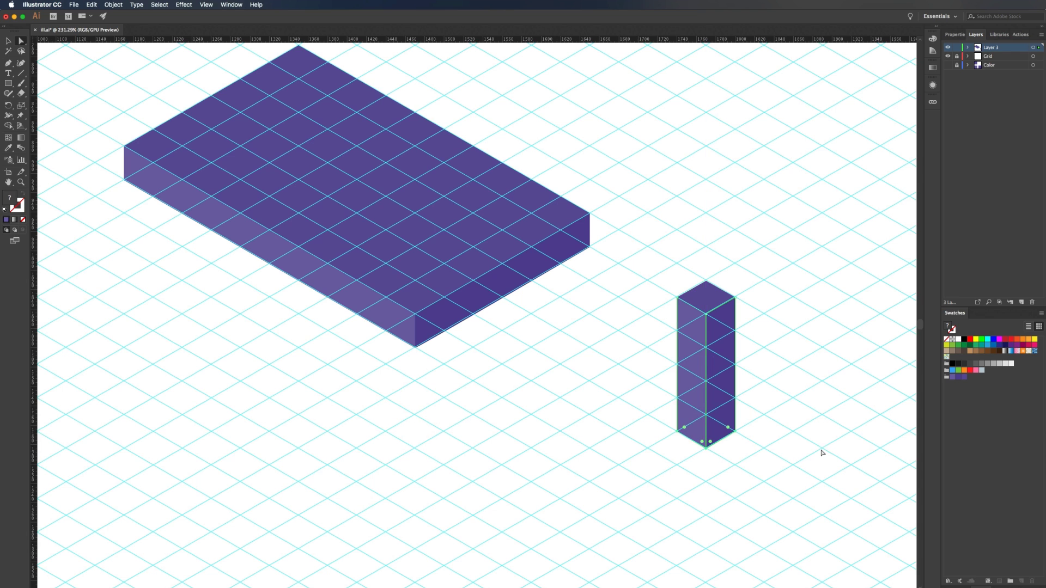
key("v")
left_click(809, 401)
Move the tall column onto the slab's top face, fine-tune its position, and hide the grid
scroll(788, 361, "down", 3)
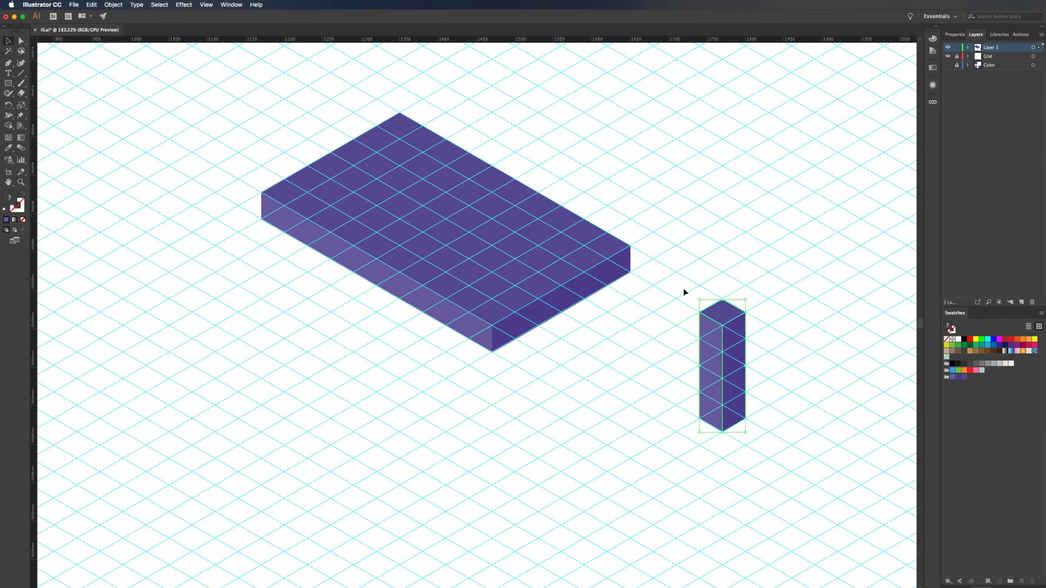
left_click_drag(683, 288, 494, 202)
scroll(498, 258, "up", 1)
scroll(496, 259, "up", 2)
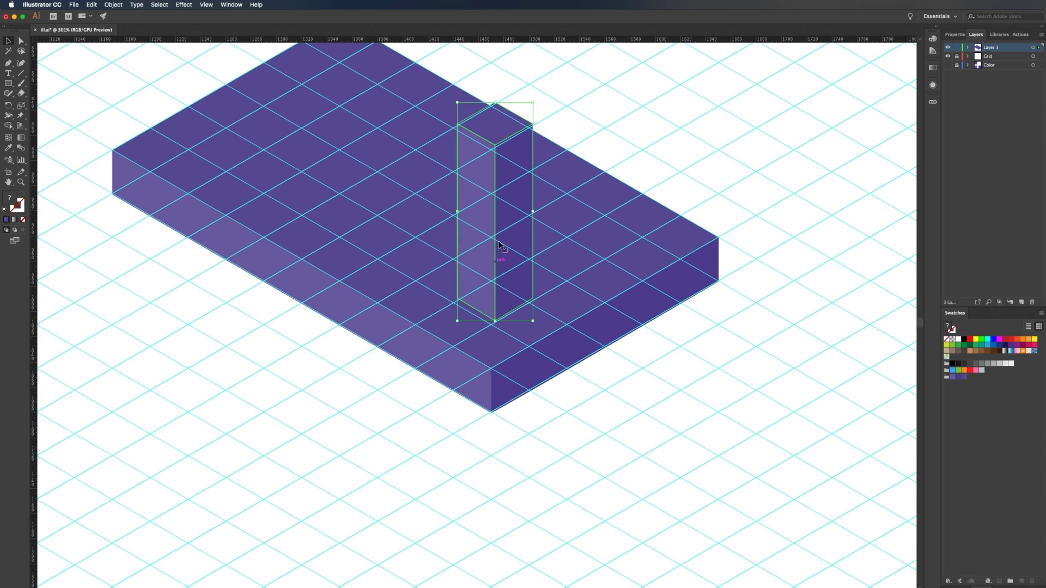
left_click_drag(499, 243, 495, 249)
left_click(669, 353)
scroll(600, 355, "down", 1)
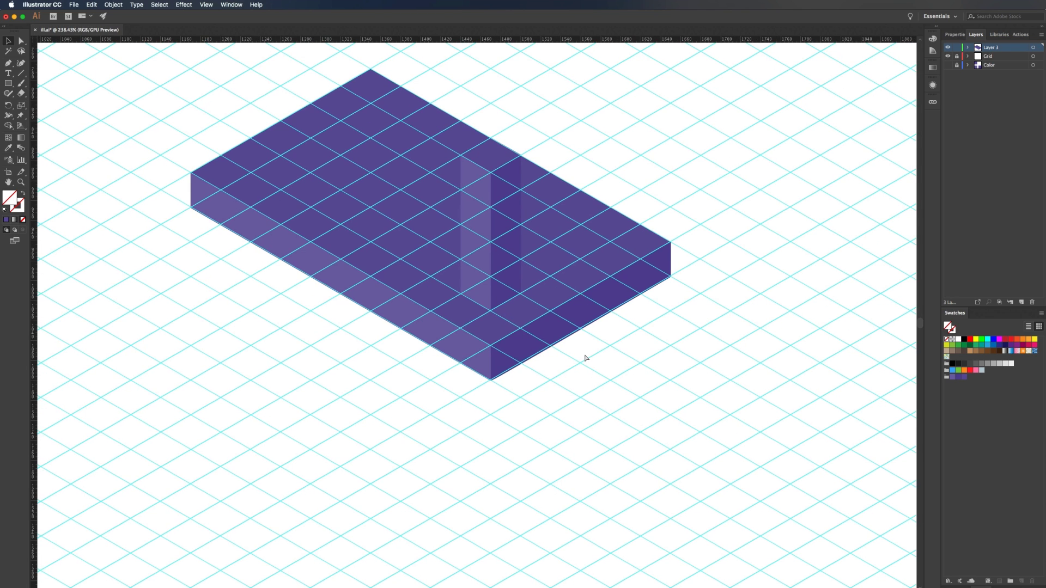
key("super+semicolon")
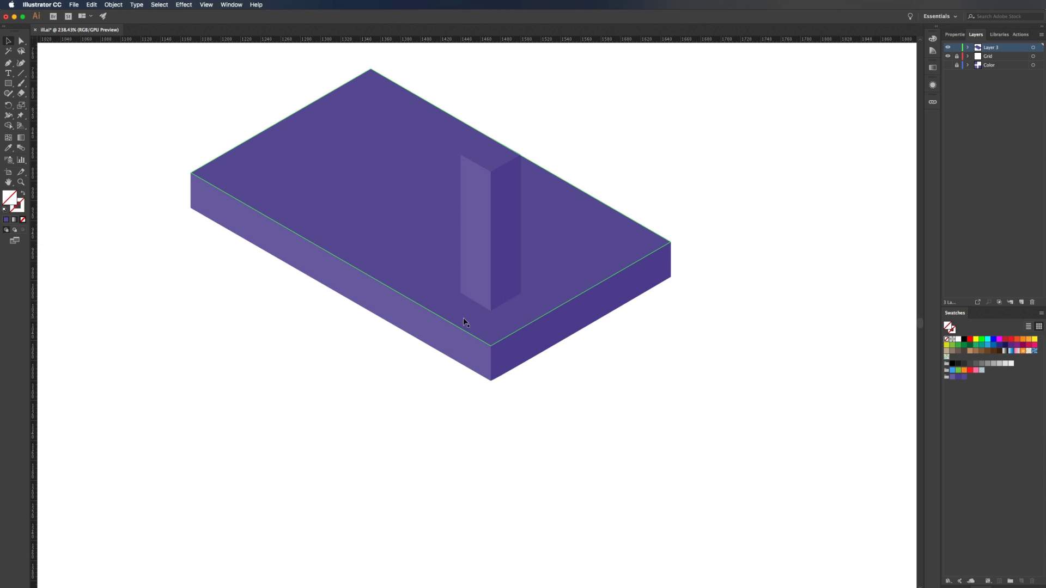
Alt-drag a duplicate of the column to the slab's back right corner
key("super+semicolon")
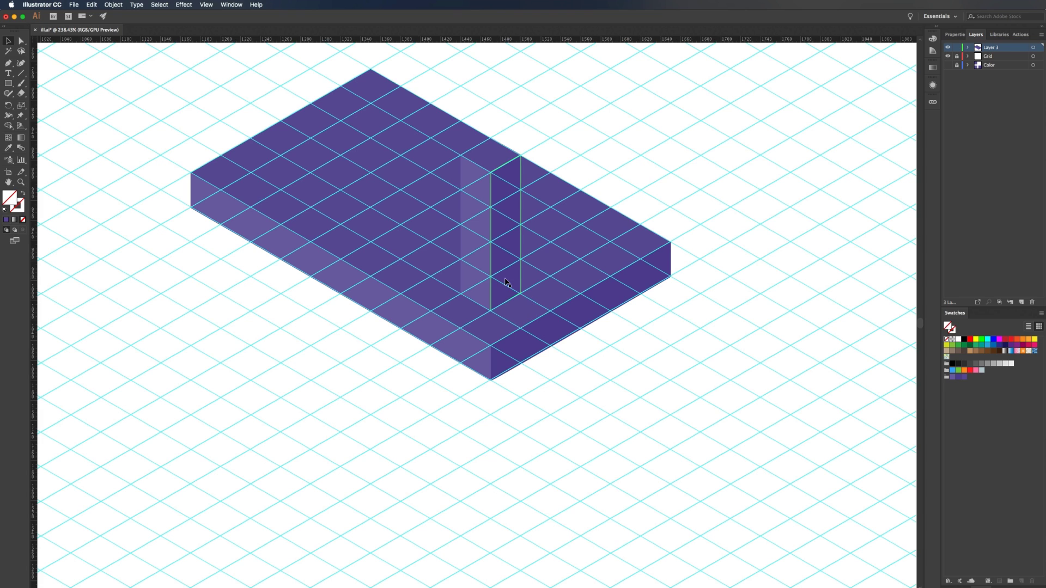
left_click_drag(505, 281, 606, 240)
left_click(313, 326)
scroll(480, 362, "up", 3)
scroll(481, 362, "left", 5)
scroll(481, 363, "up", 2)
scroll(485, 363, "left", 4)
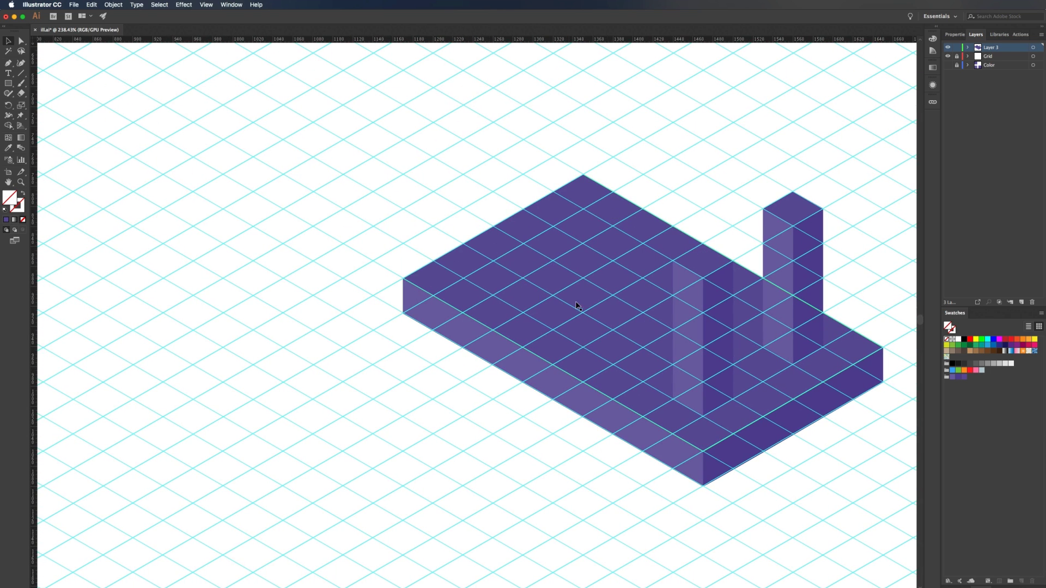
Place another column copy at the slab's back left and move its right face aside
left_click_drag(692, 363, 485, 246)
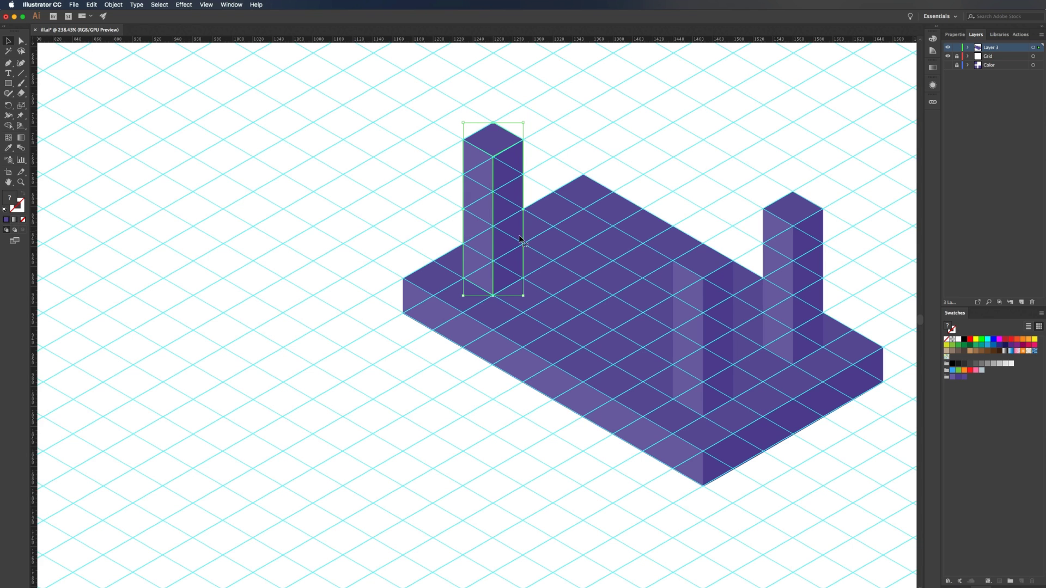
scroll(520, 239, "up", 3)
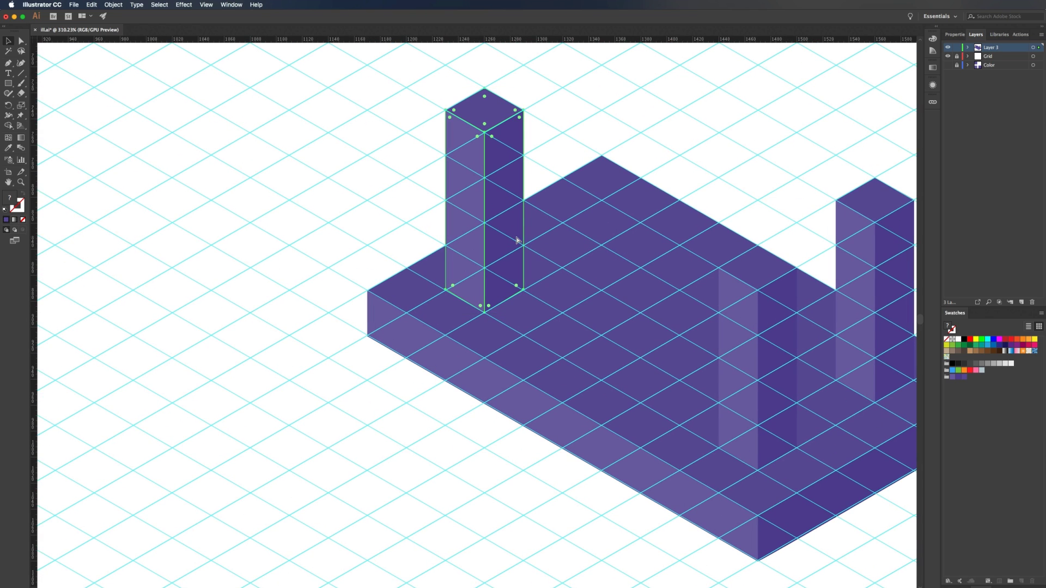
left_click(383, 132)
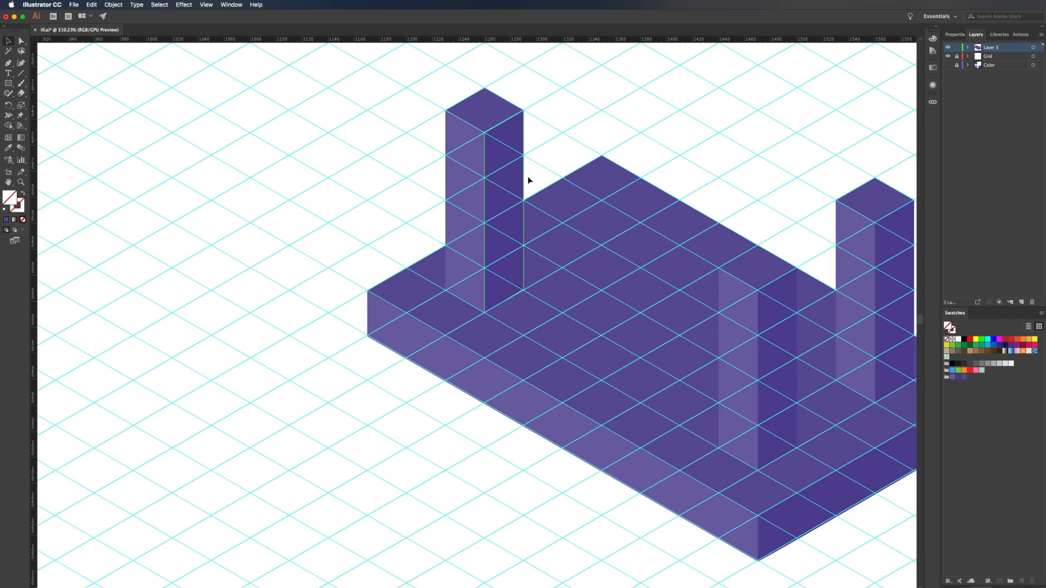
left_click_drag(518, 184, 281, 175)
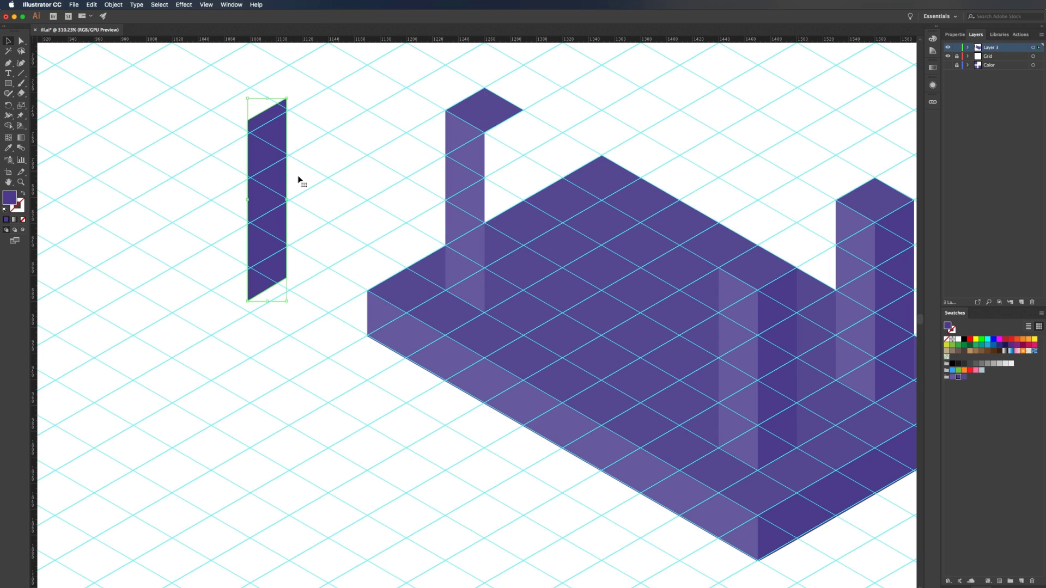
Stretch the copy's left face and top face along the grid into a long back wall
left_click(468, 217)
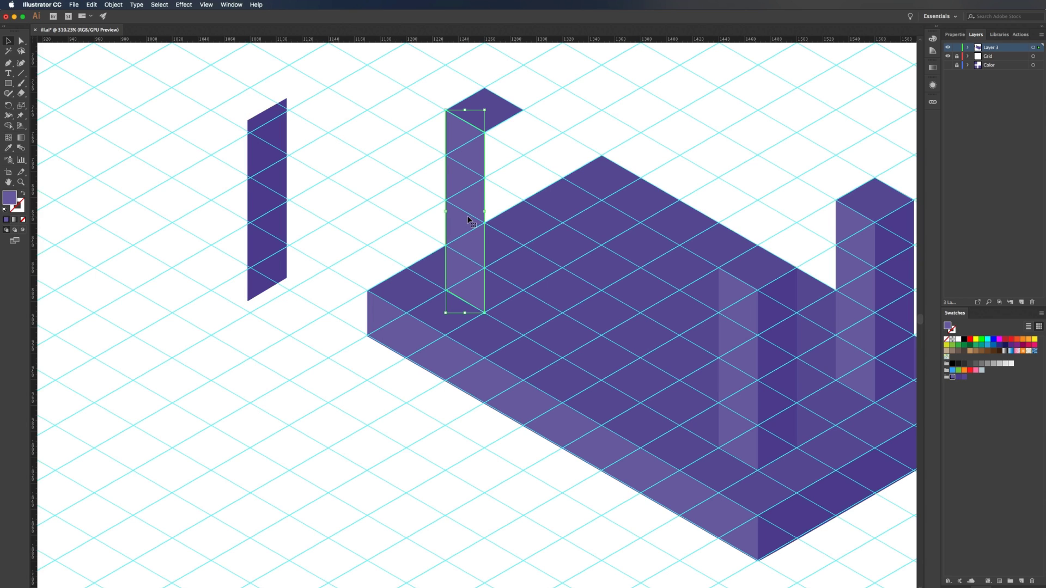
key("a")
left_click(485, 133)
left_click(485, 315, "shift")
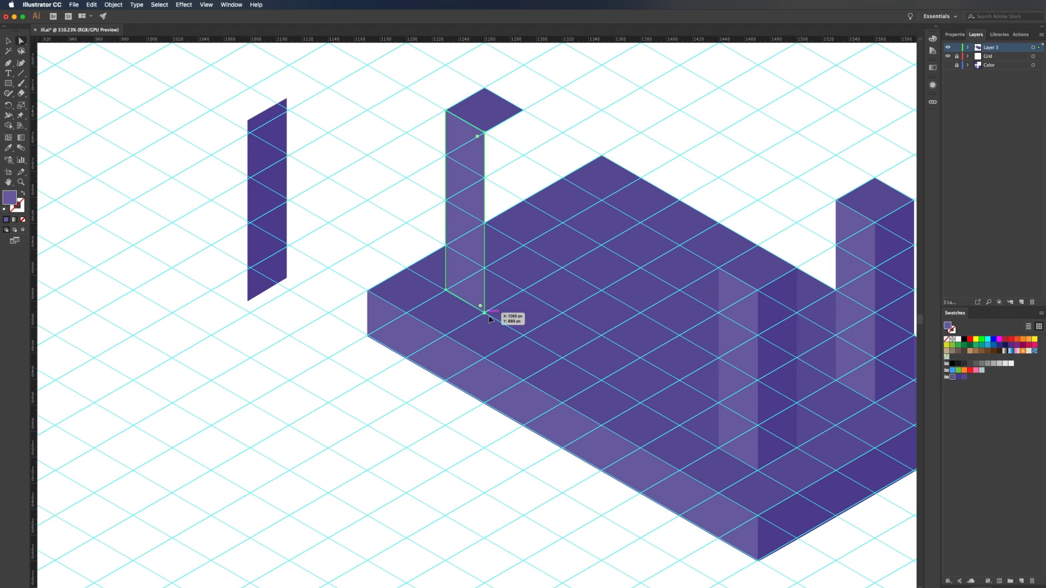
left_click_drag(485, 313, 601, 382)
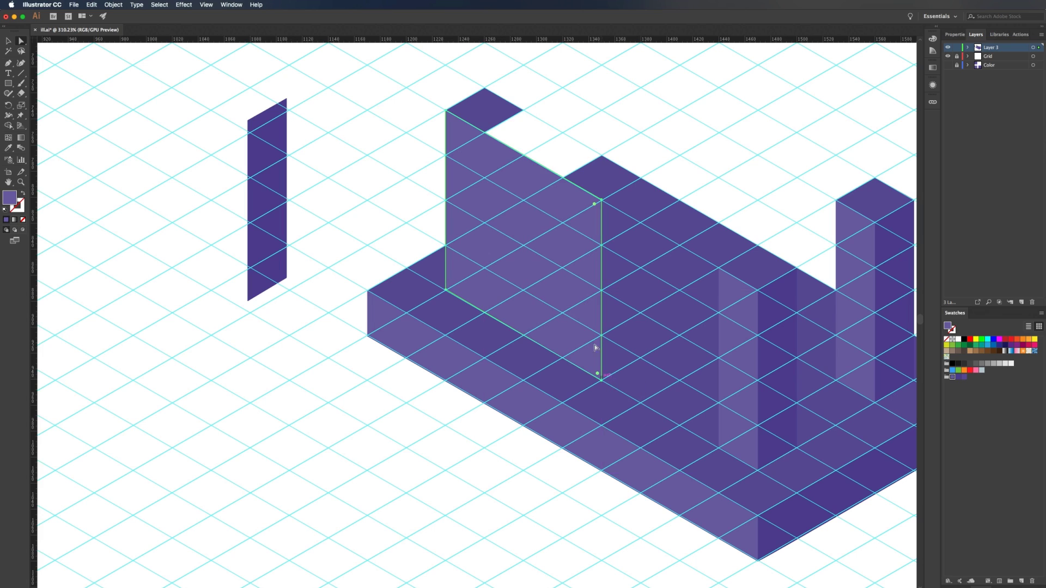
left_click(504, 113)
left_click(524, 111)
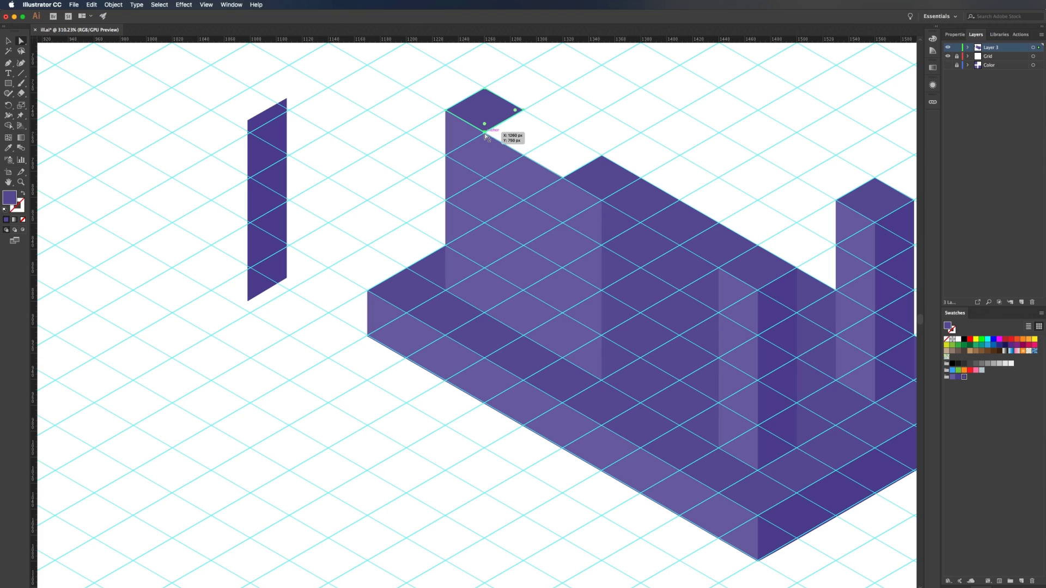
left_click_drag(485, 133, 600, 201)
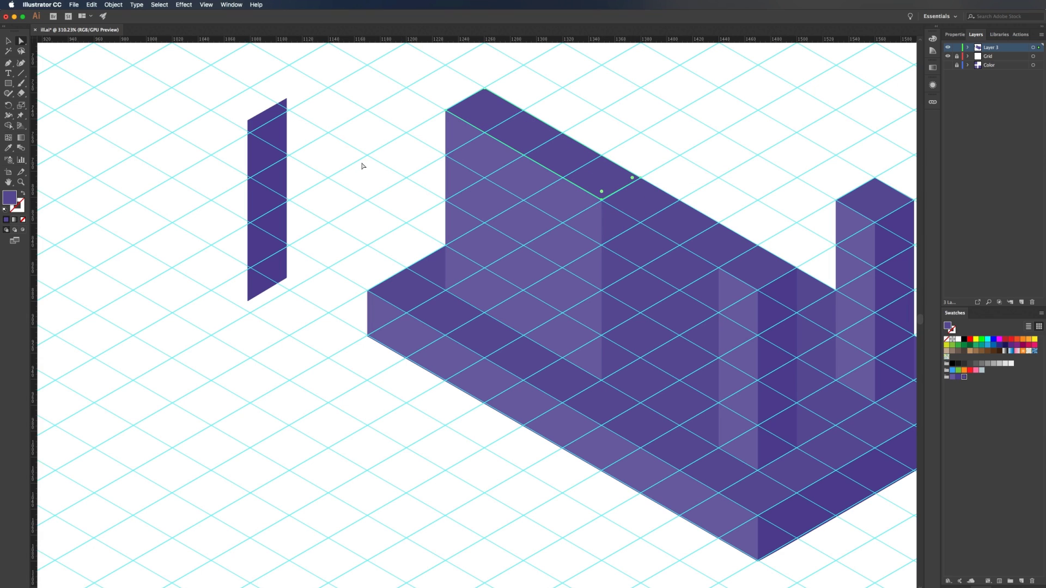
Move the loose face panel against the front of the back wall
key("v")
left_click_drag(283, 184, 644, 267)
left_click_drag(624, 225, 614, 219)
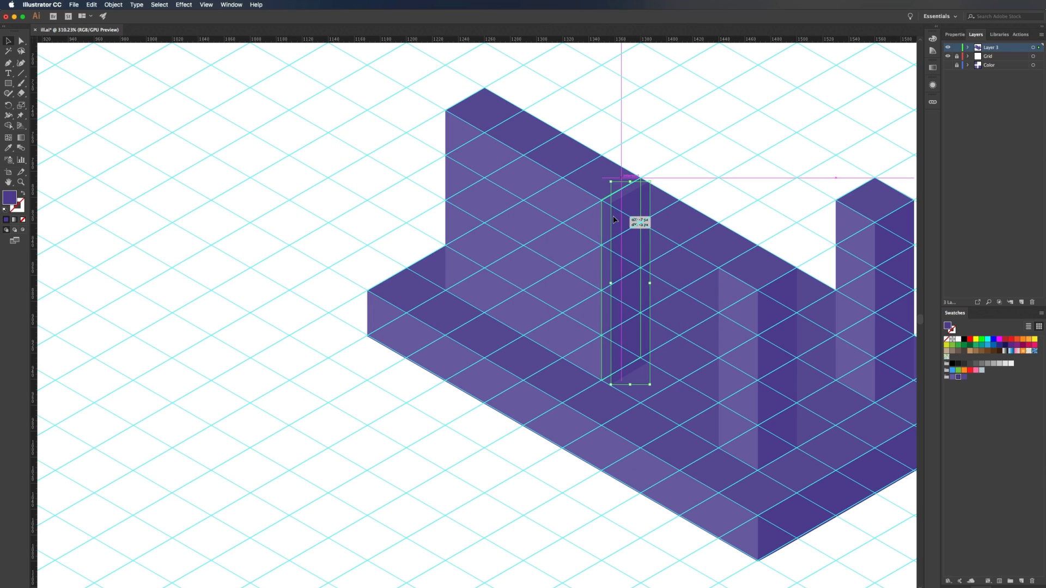
left_click_drag(613, 219, 613, 217)
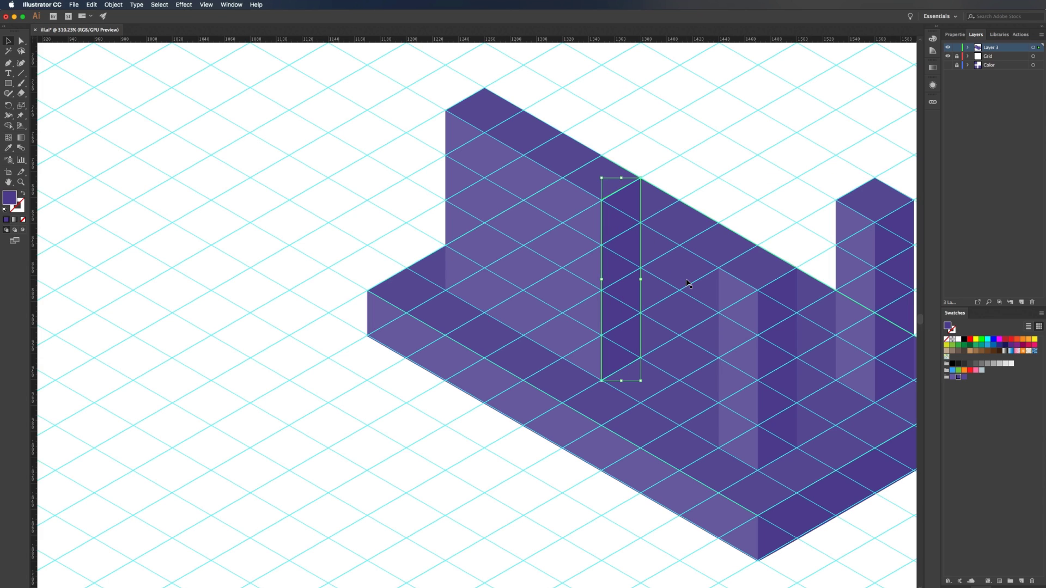
Drag the panel's right anchors up-right into a tall side wall, then hide the grid
key("a")
left_click(641, 178)
left_click_drag(642, 358, 757, 294)
key("v")
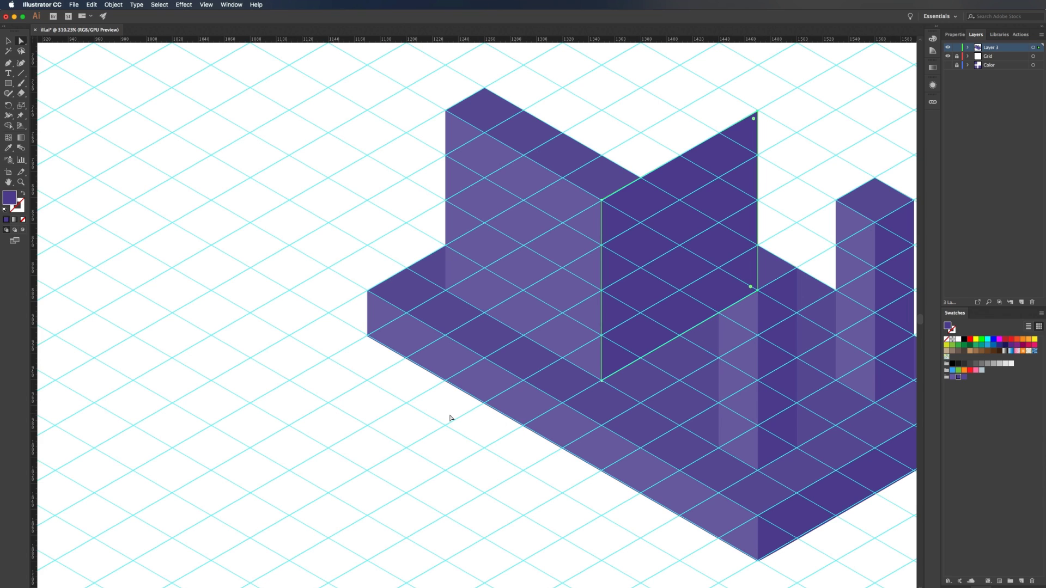
left_click(426, 424)
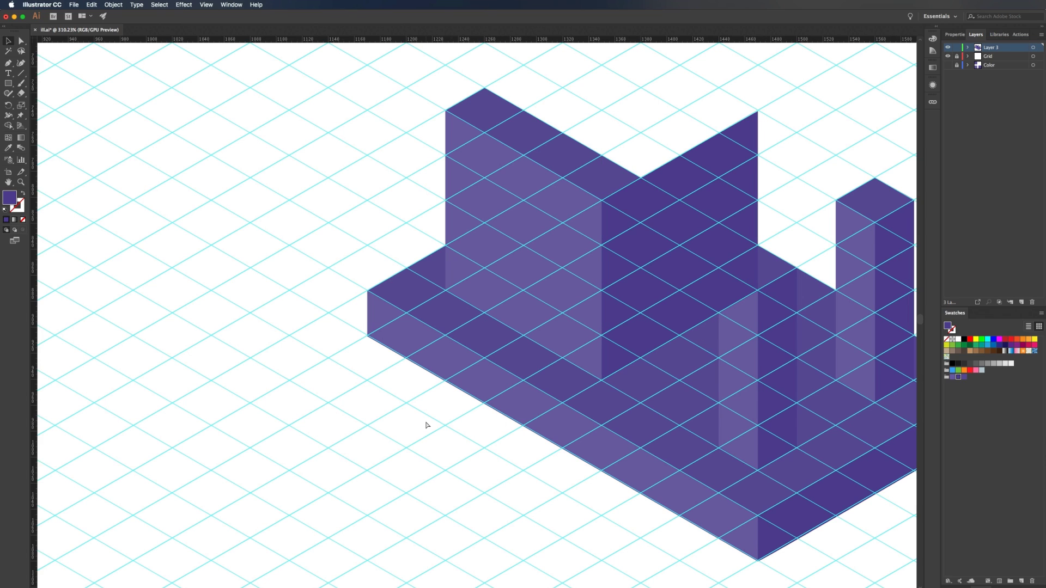
key("super+semicolon")
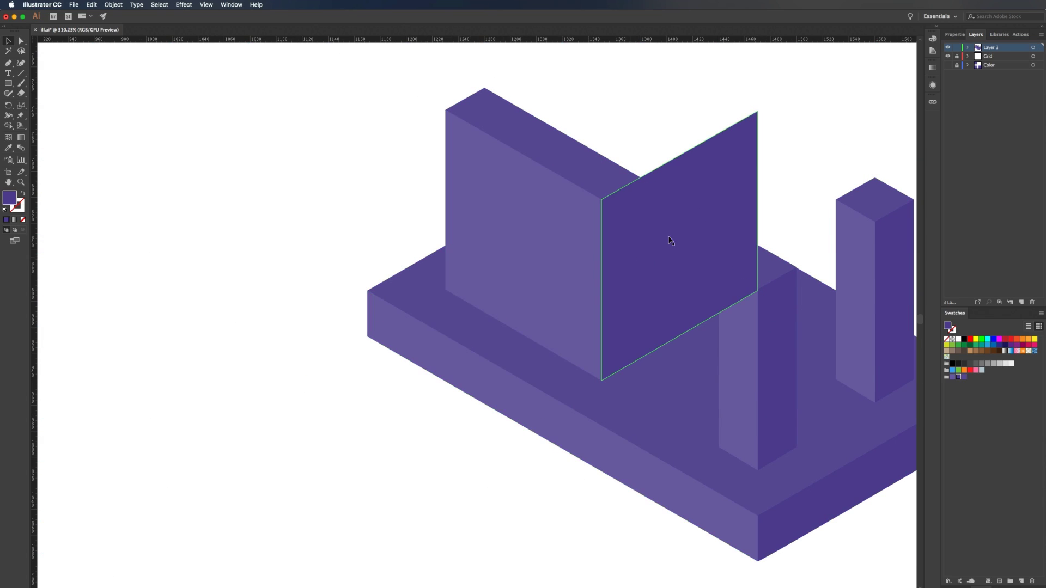
Delete the wall block's top face
scroll(726, 240, "down", 3)
scroll(616, 144, "right", 5)
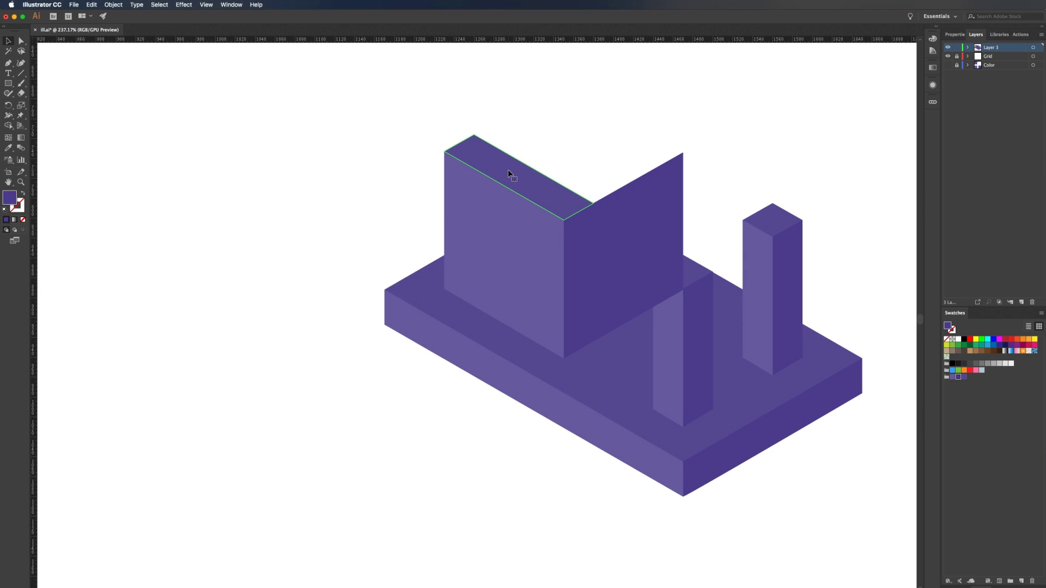
left_click(508, 172)
key("Delete")
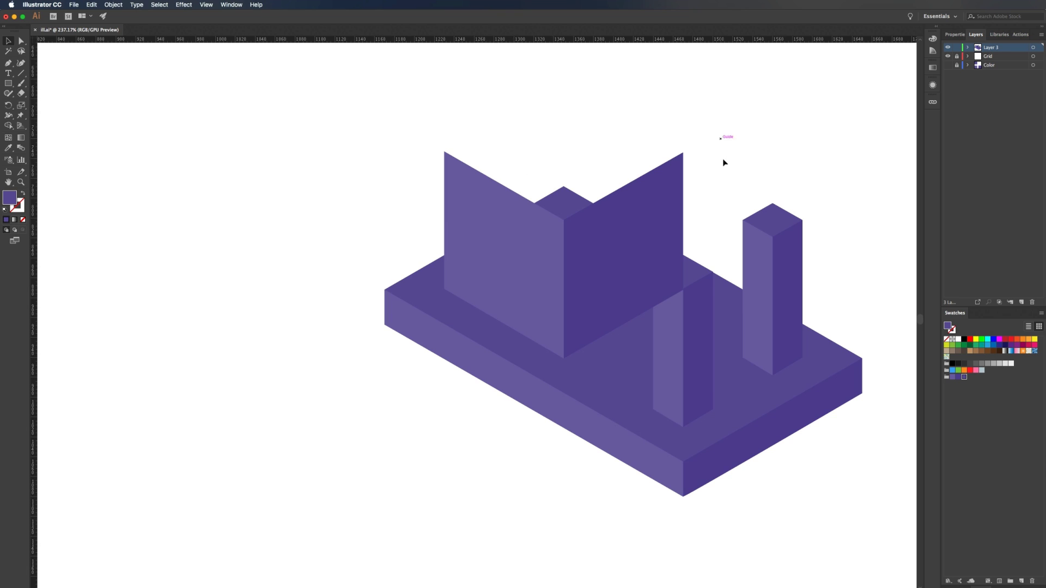
left_click(698, 340)
key("a")
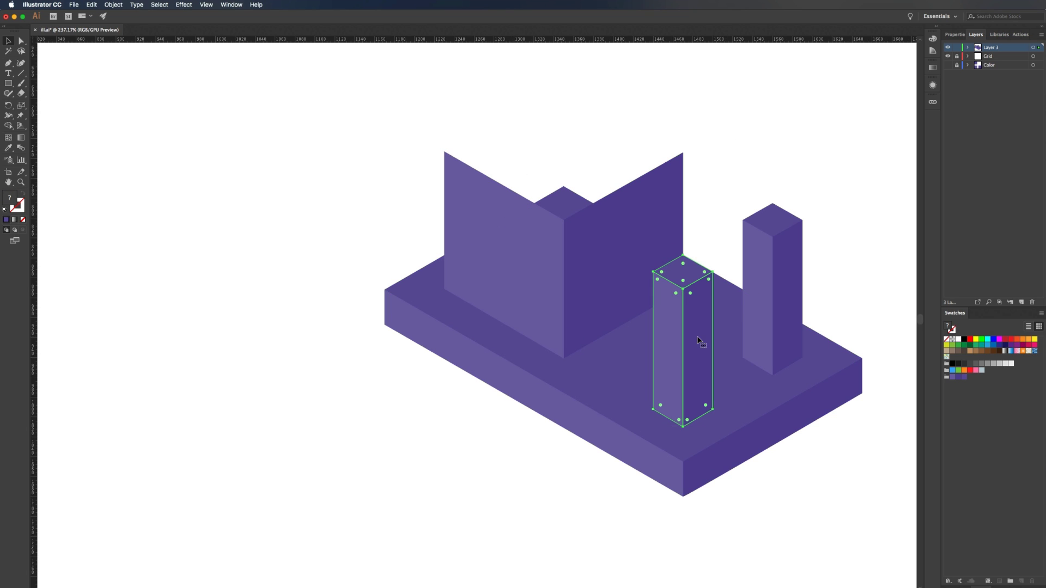
left_click(810, 460)
scroll(819, 443, "down", 1)
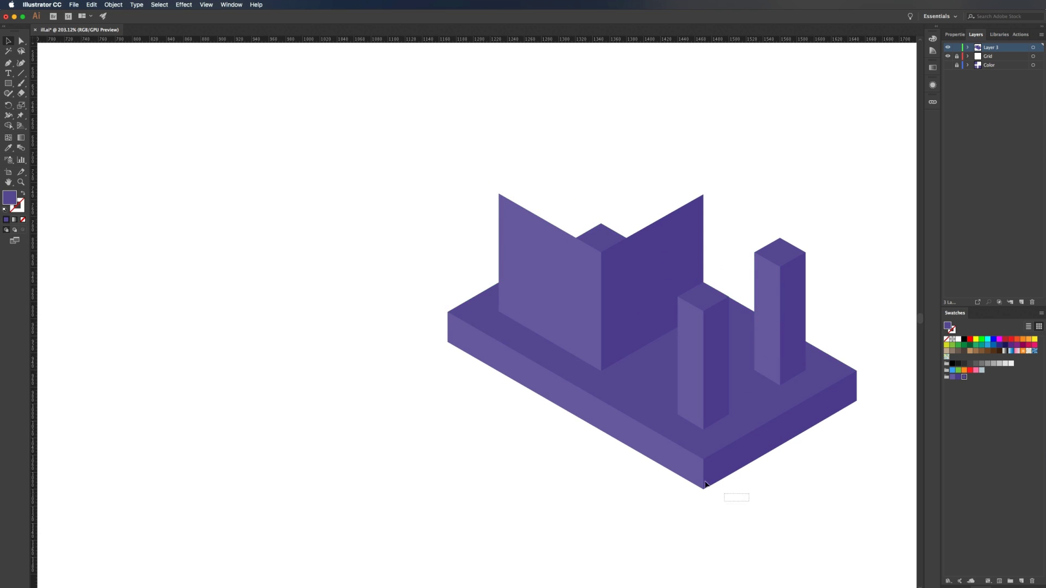
Copy and paste the base slab to make a duplicate
left_click(702, 448)
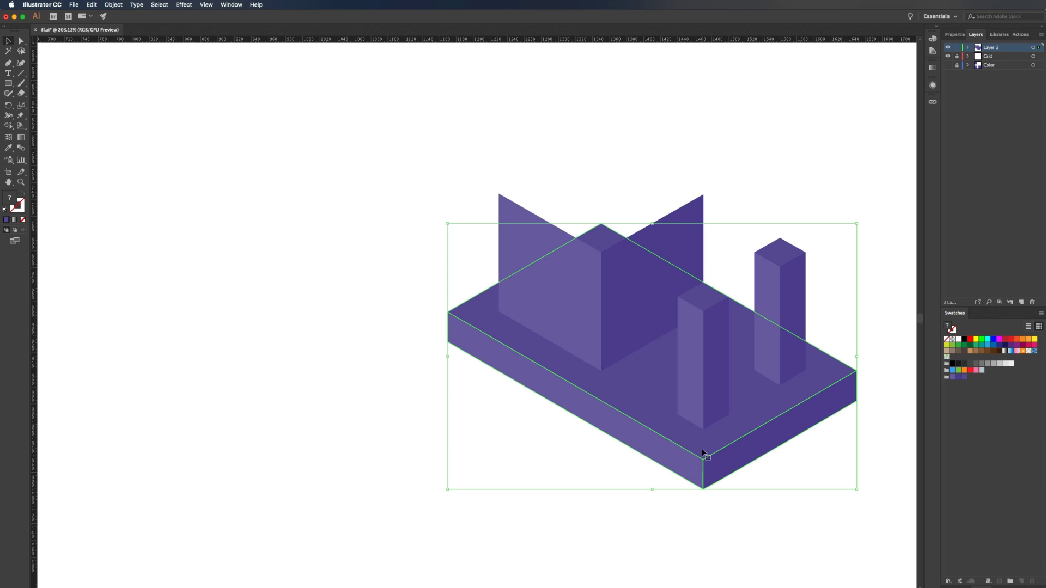
key("super+c")
key("super+v")
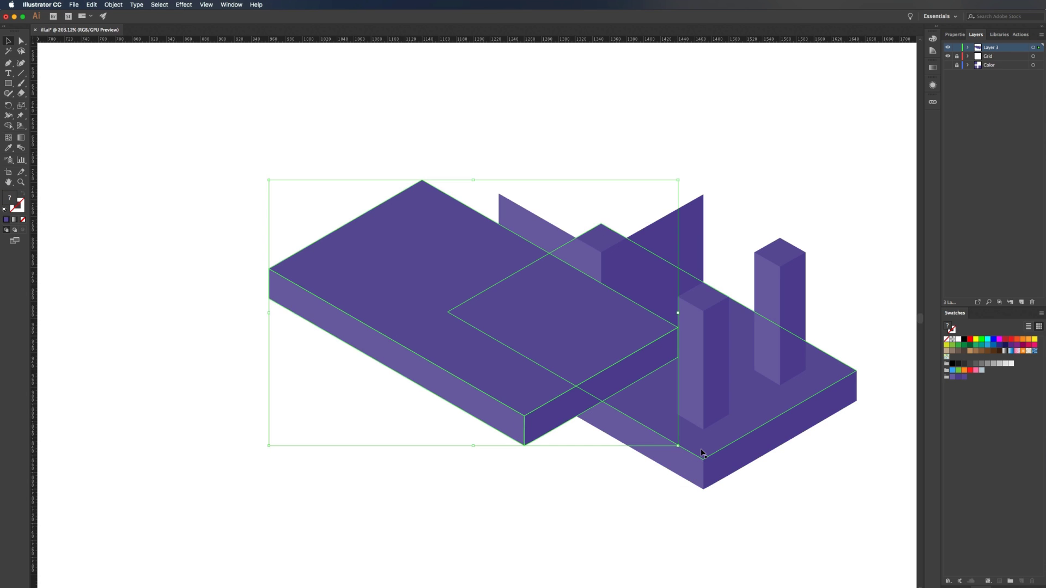
left_click(451, 394)
Move the duplicate slab up-right and set it down onto the pillars
left_click_drag(458, 391, 678, 262)
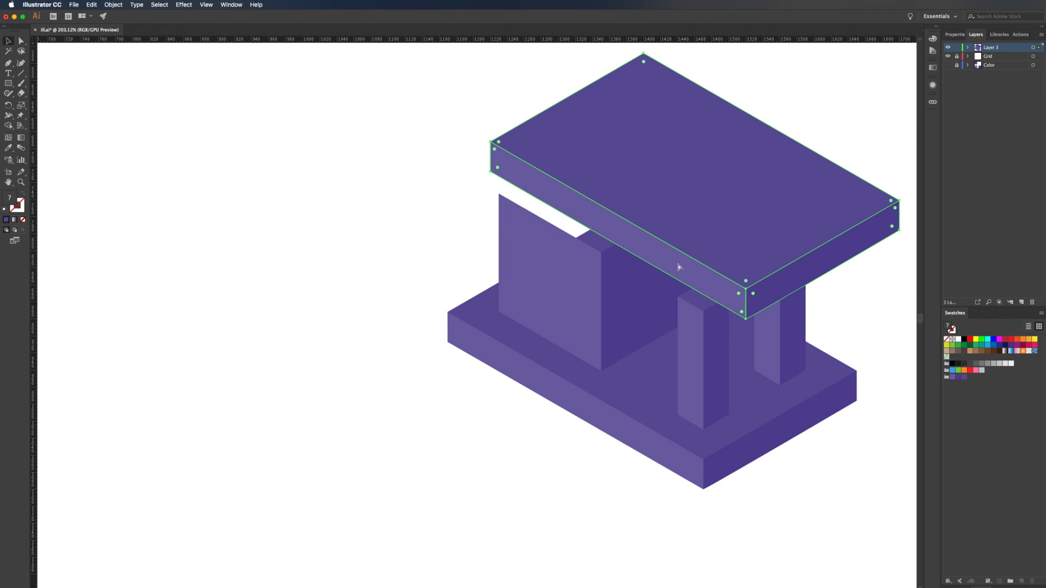
key("super+;")
key("v")
left_click_drag(773, 215, 731, 238)
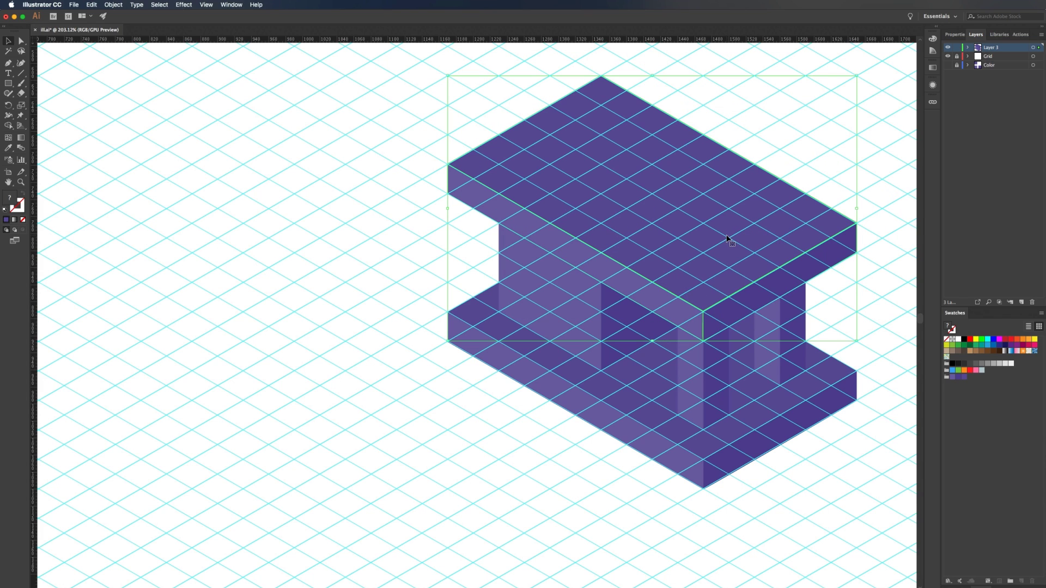
Hide the isometric grid guides and reselect the top slab
key("super+shift+b")
key("super+semicolon")
key("super+shift+b")
left_click(521, 463)
scroll(763, 487, "down", 1)
scroll(764, 489, "down", 1)
scroll(764, 492, "up", 2)
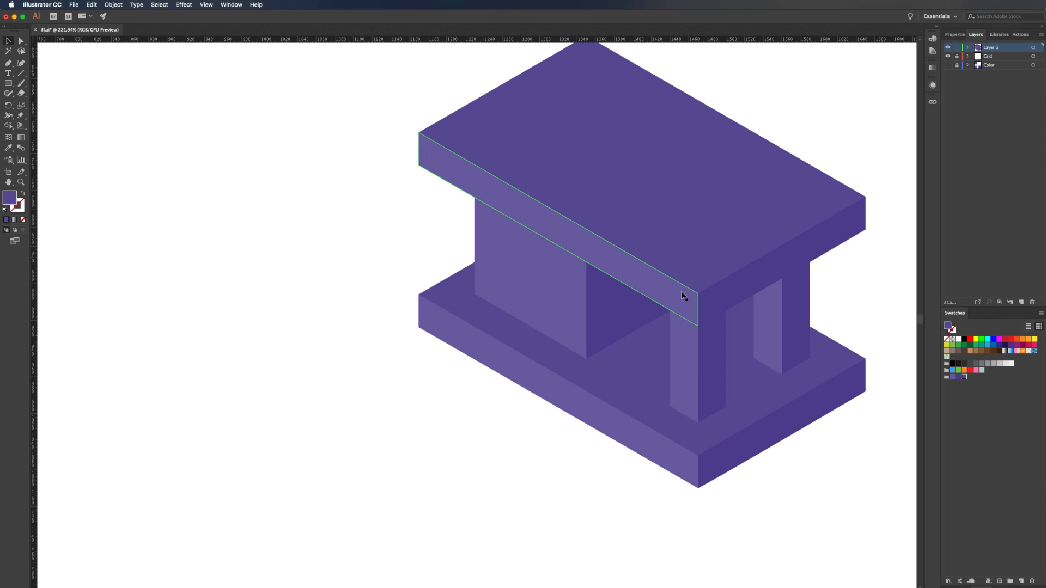
left_click(650, 231)
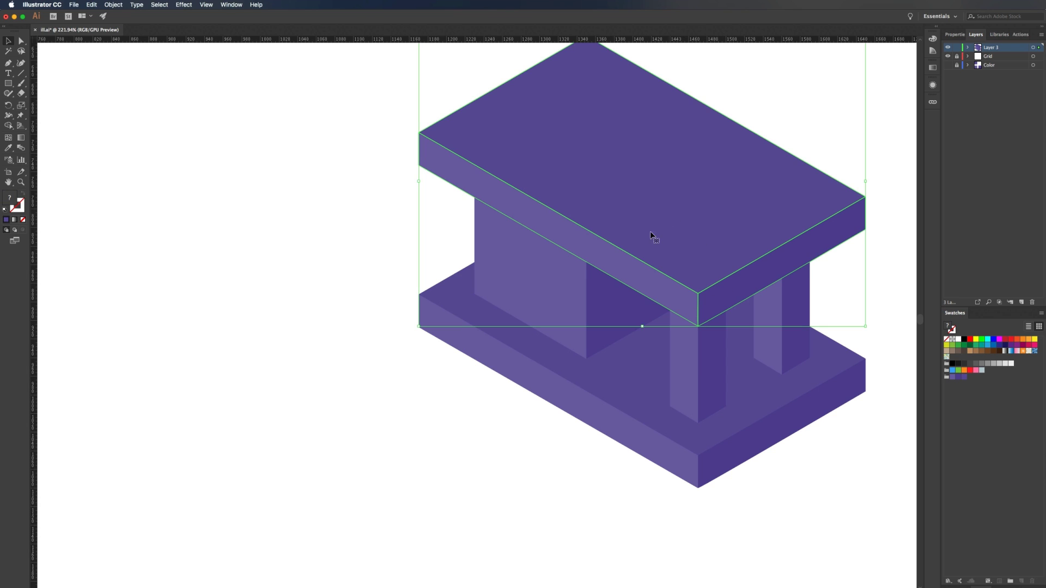
Add a Drop Shadow to the top slab: 18% opacity, 3 px X and Y offsets, 5 px blur
left_click(181, 5)
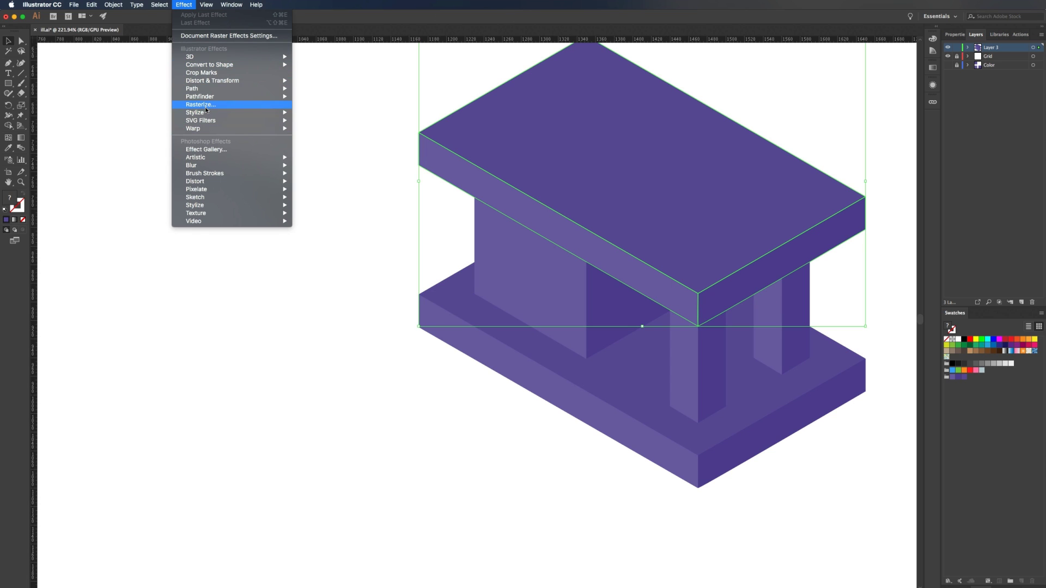
mouse_move(211, 113)
left_click(314, 112)
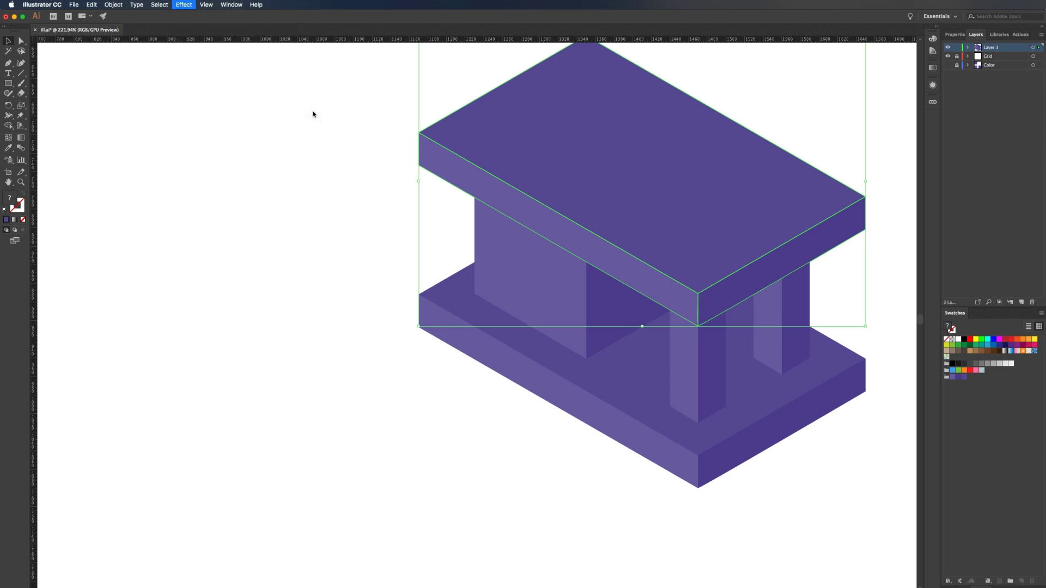
left_click_drag(111, 60, 345, 198)
left_click(244, 305)
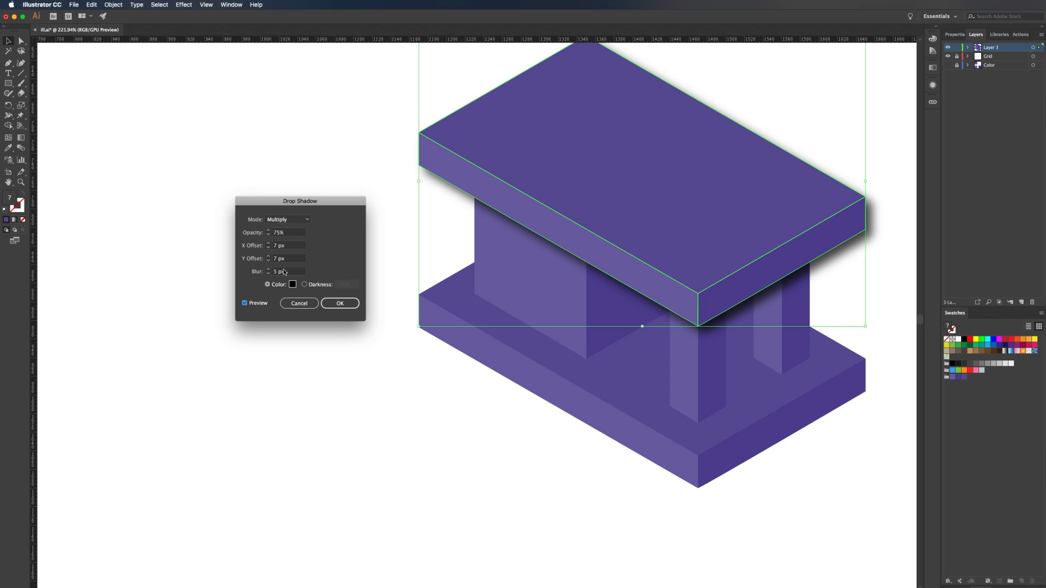
left_click(293, 232)
type("18")
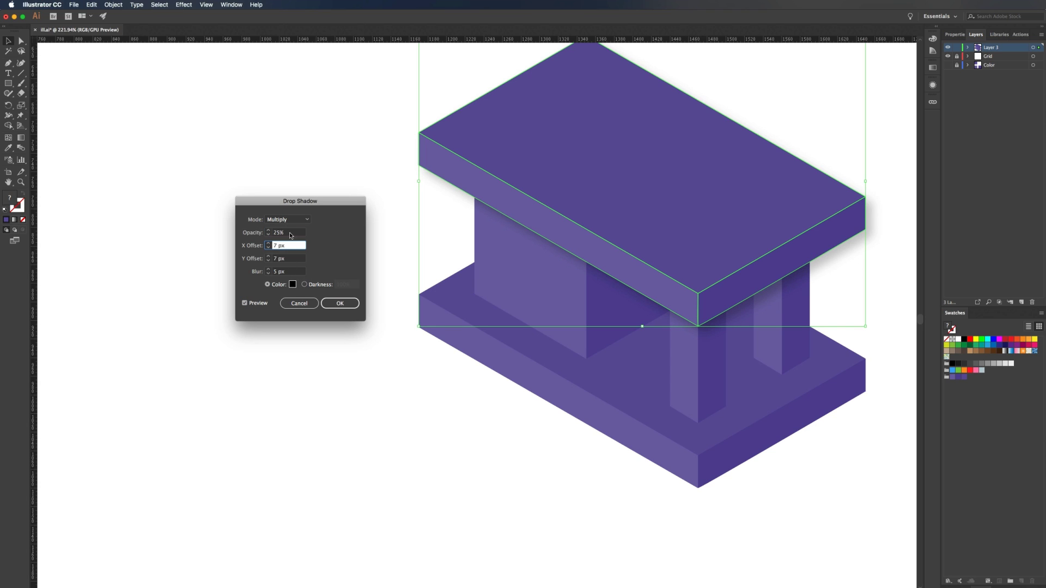
left_click(293, 271)
left_click(268, 248)
left_click(268, 248)
left_click(269, 248)
left_click(268, 248)
left_click(267, 261)
left_click(268, 261)
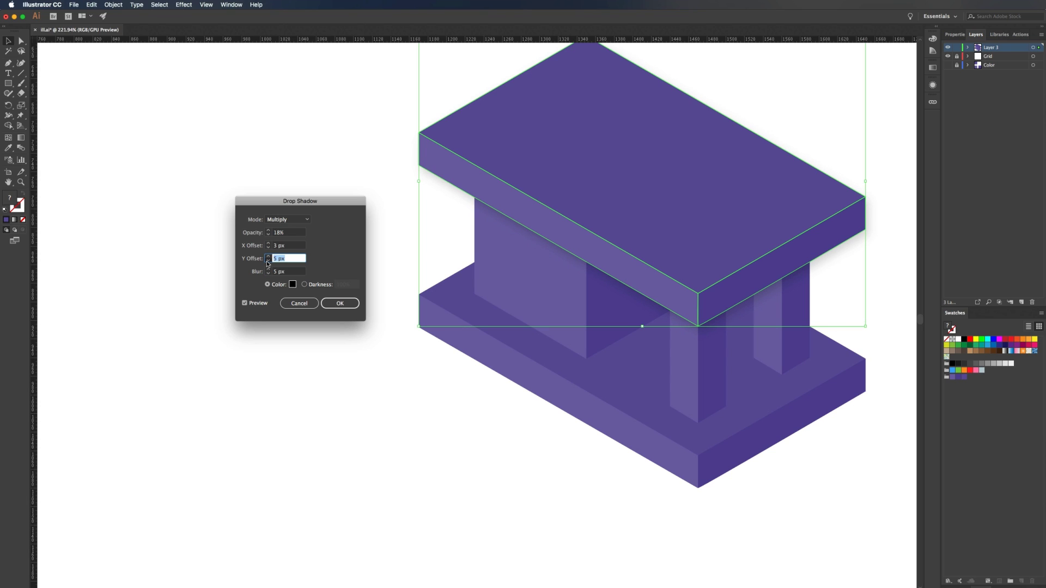
key("Down")
left_click(291, 272)
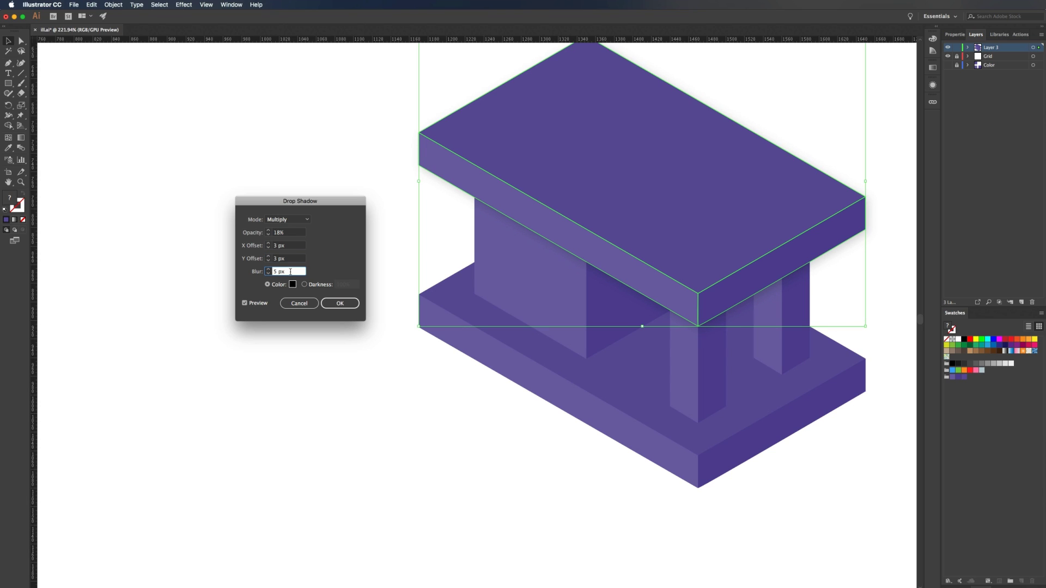
left_click(340, 303)
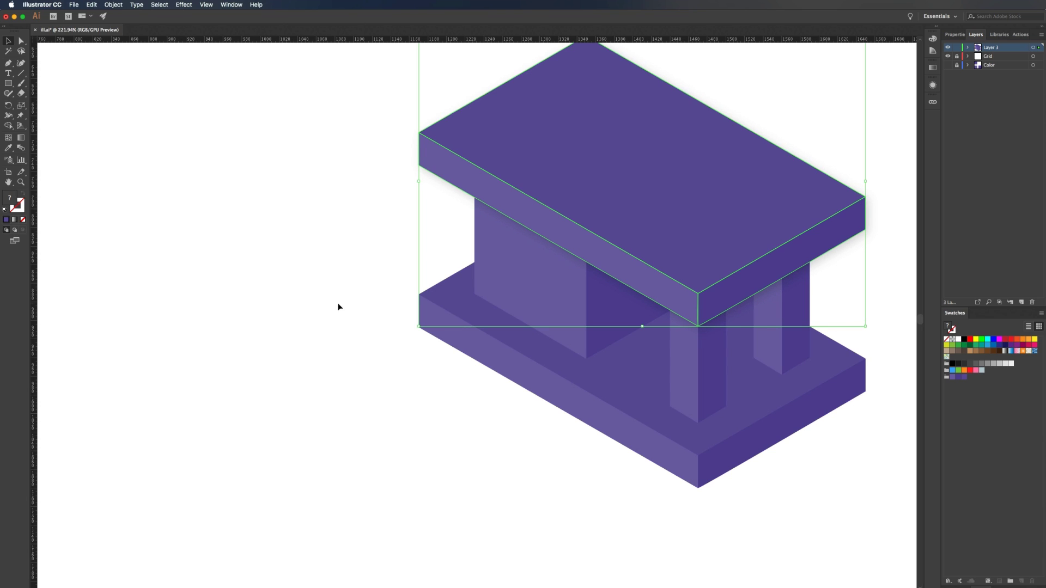
Select both wall block faces and lift a copy above the top slab
scroll(809, 372, "down", 3)
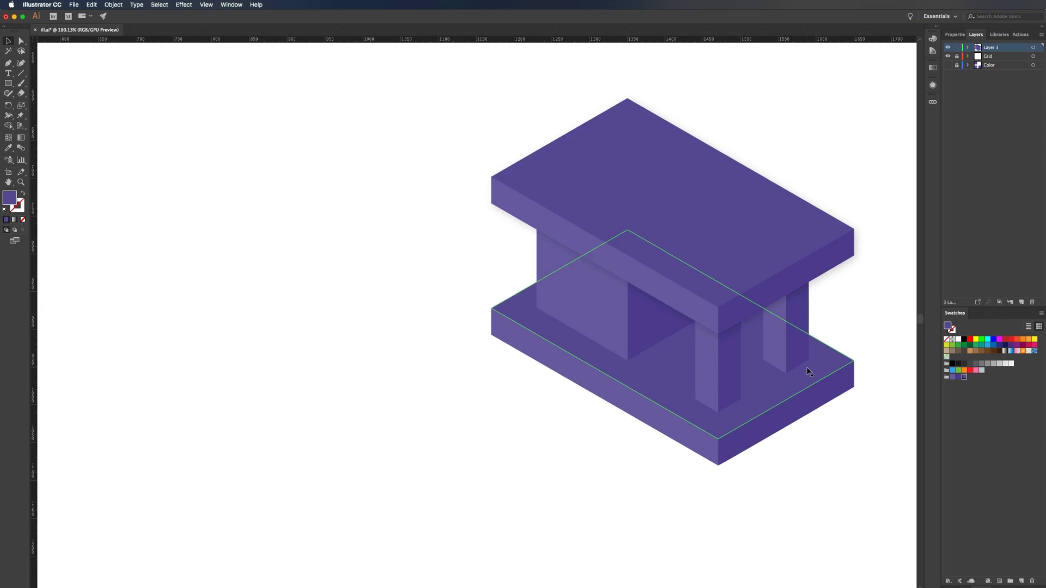
left_click(857, 437)
scroll(846, 424, "right", 1)
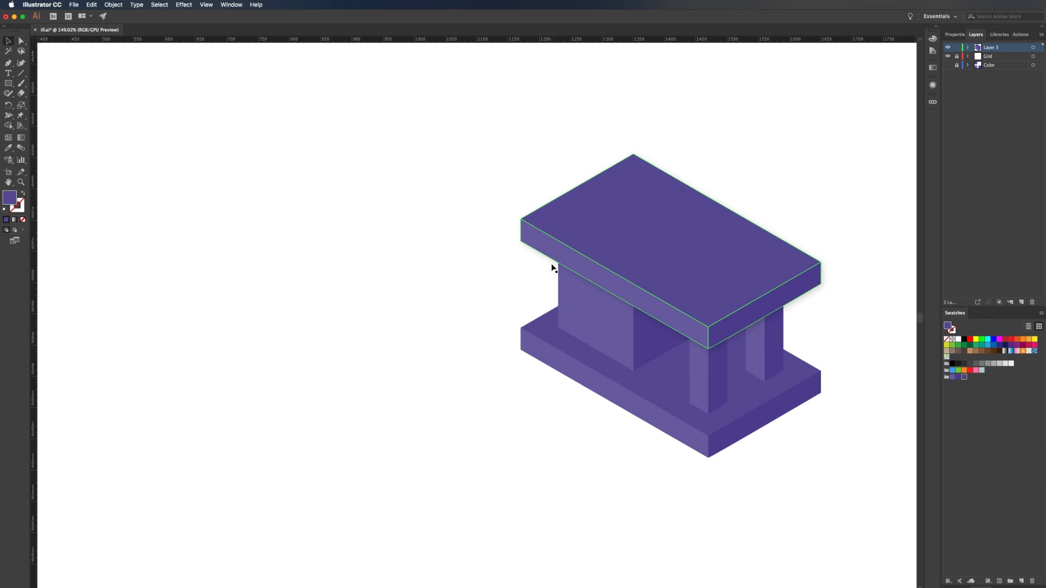
scroll(783, 236, "right", 2)
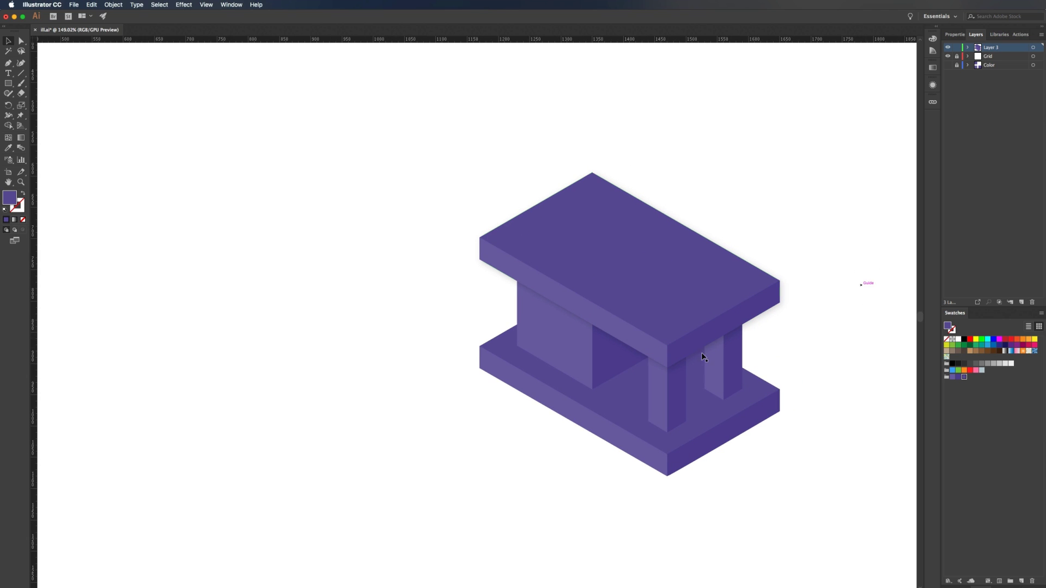
scroll(804, 376, "up", 2)
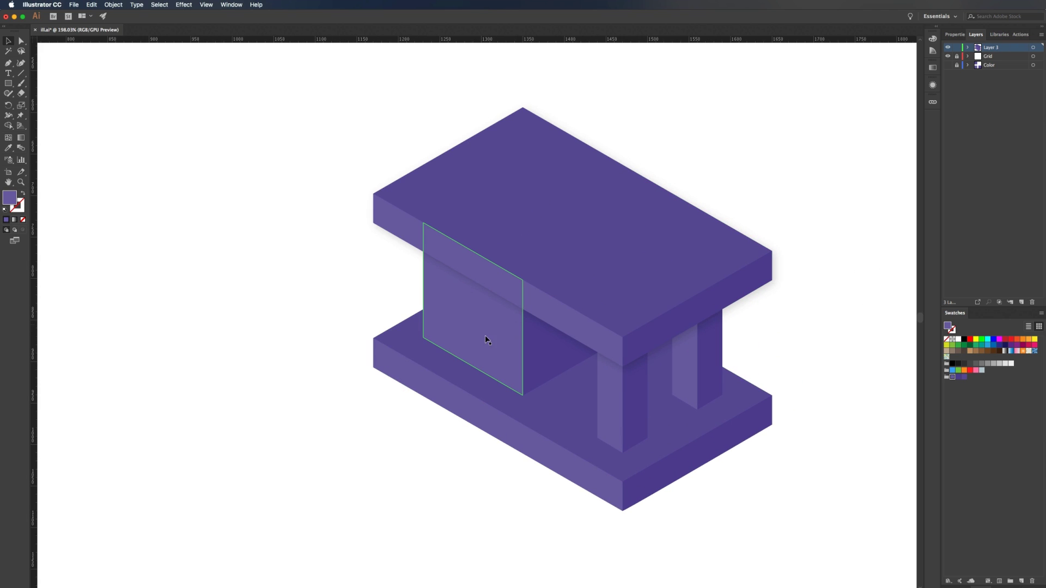
left_click(501, 343)
left_click(553, 355, "shift")
left_click_drag(552, 352, 549, 196)
Show the grid and nudge the raised wall faces into alignment
key("a")
key("super+semicolon")
key("v")
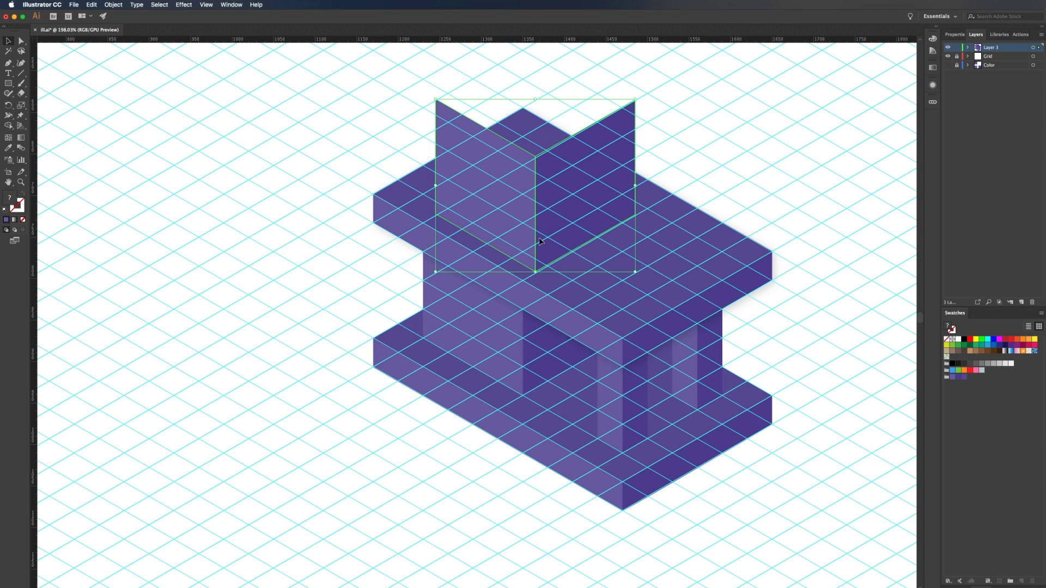
left_click_drag(539, 238, 528, 218)
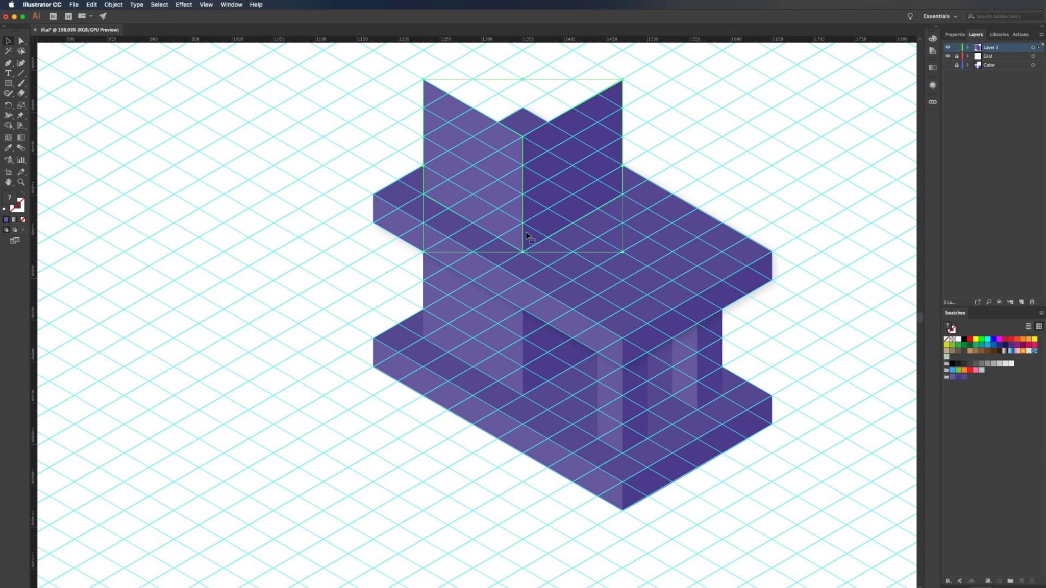
Draw a four-corner diamond top face for the new slab with the Pen tool
left_click(325, 294)
scroll(309, 182, "up", 3)
scroll(309, 182, "left", 2)
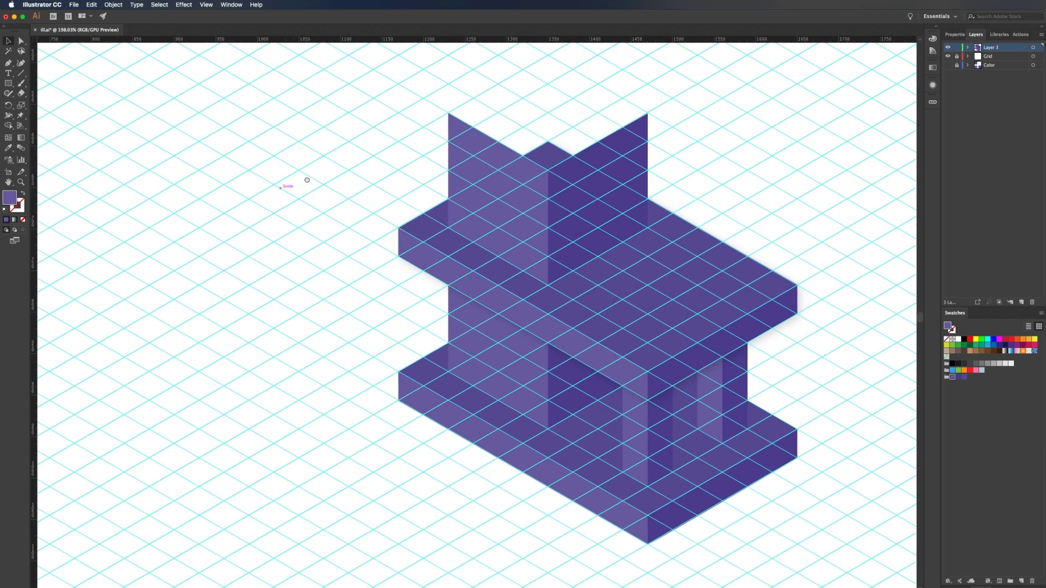
scroll(309, 183, "up", 5)
scroll(308, 183, "left", 2)
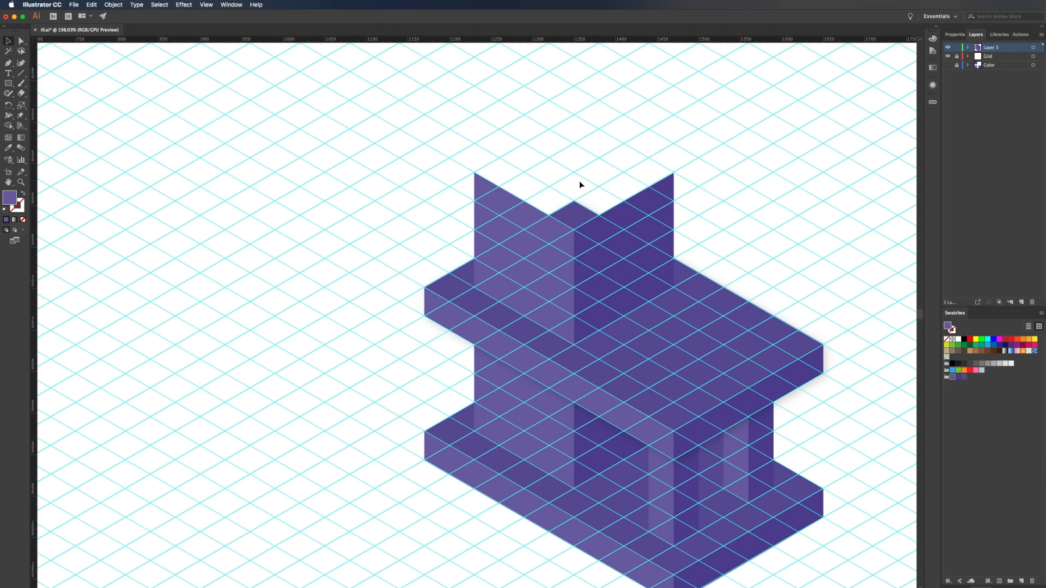
key("p")
left_click(574, 85)
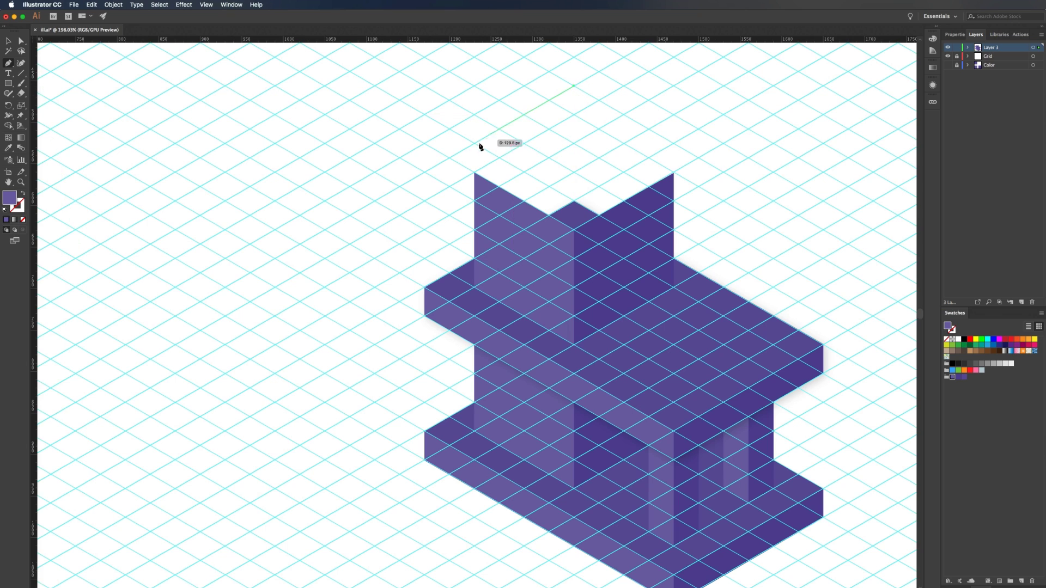
left_click(427, 173)
left_click(574, 259)
left_click(723, 172)
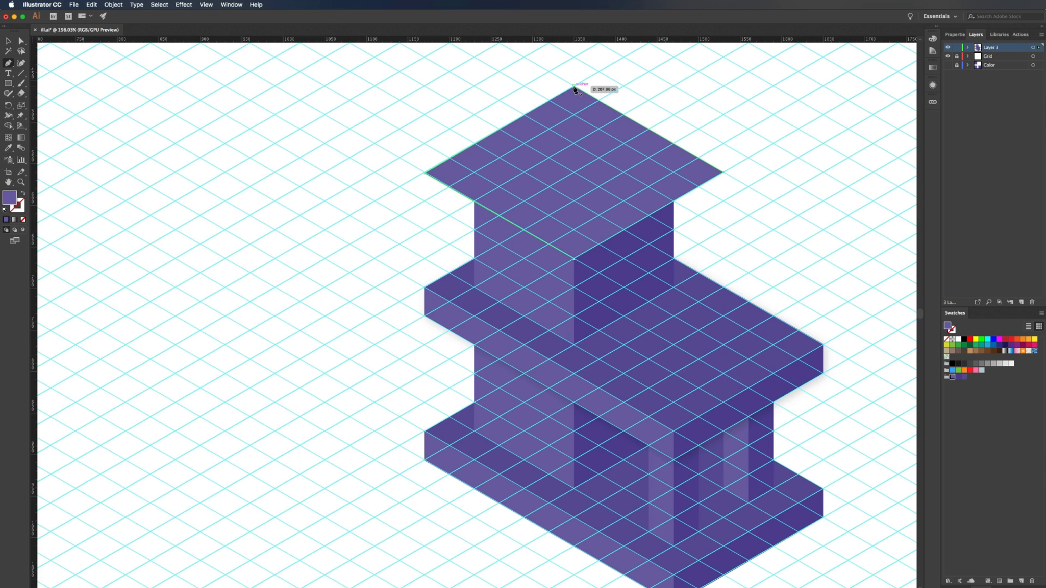
left_click(574, 86)
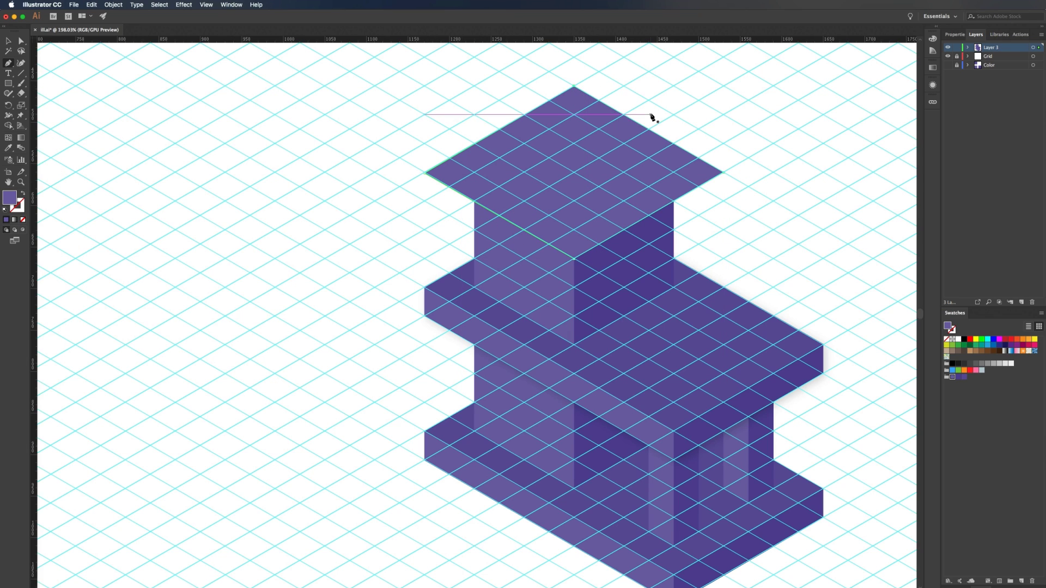
Reposition the new top face on open canvas
key("v")
left_click(767, 185)
left_click_drag(602, 164, 258, 191)
left_click_drag(260, 237, 630, 217)
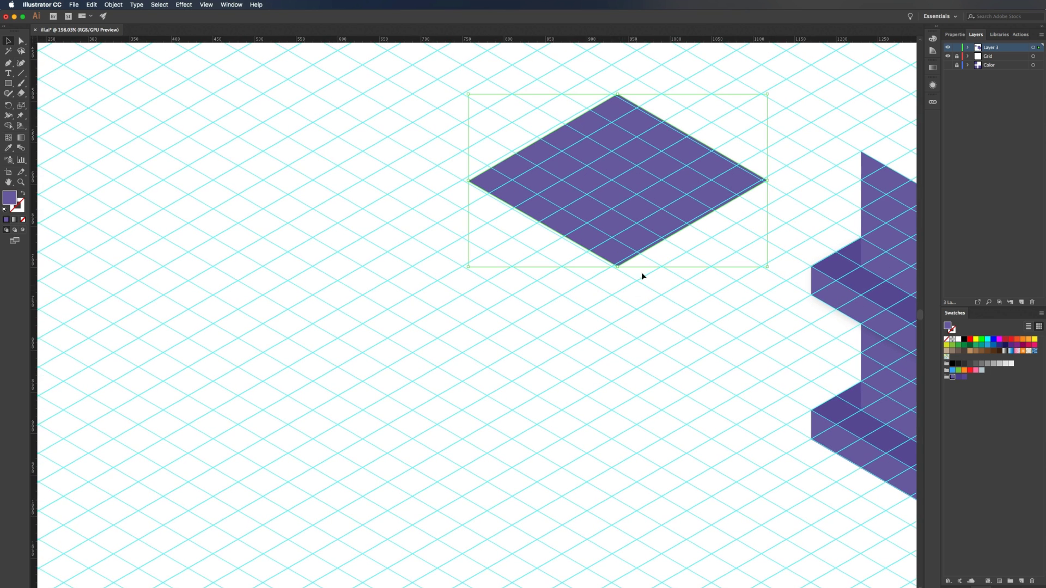
left_click_drag(650, 254, 639, 233)
Draw the slab's right and left side faces beneath the top face
key("ctrl+shift+a")
key("p")
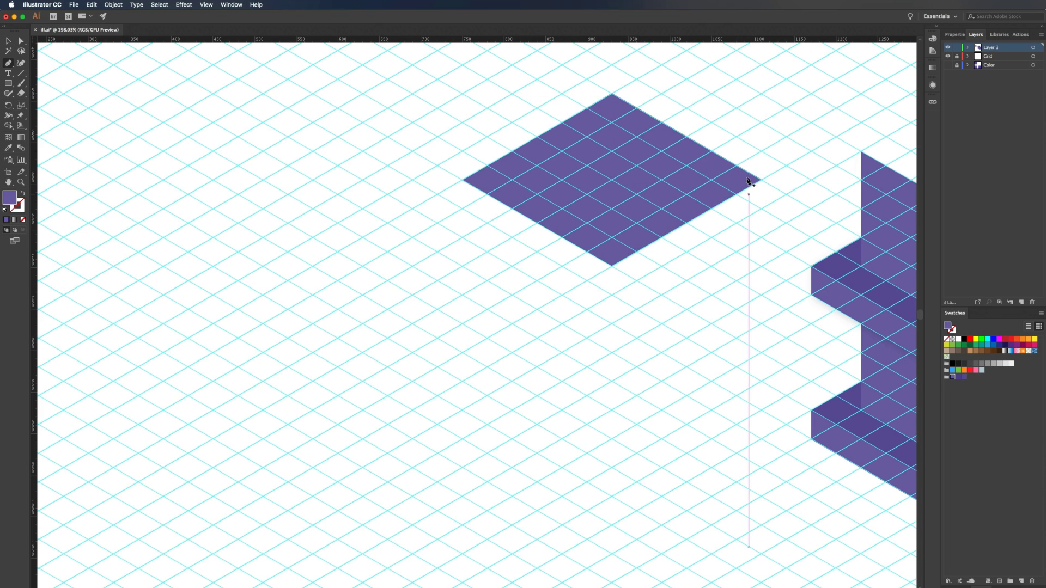
left_click(761, 180)
left_click(761, 208)
left_click(612, 294)
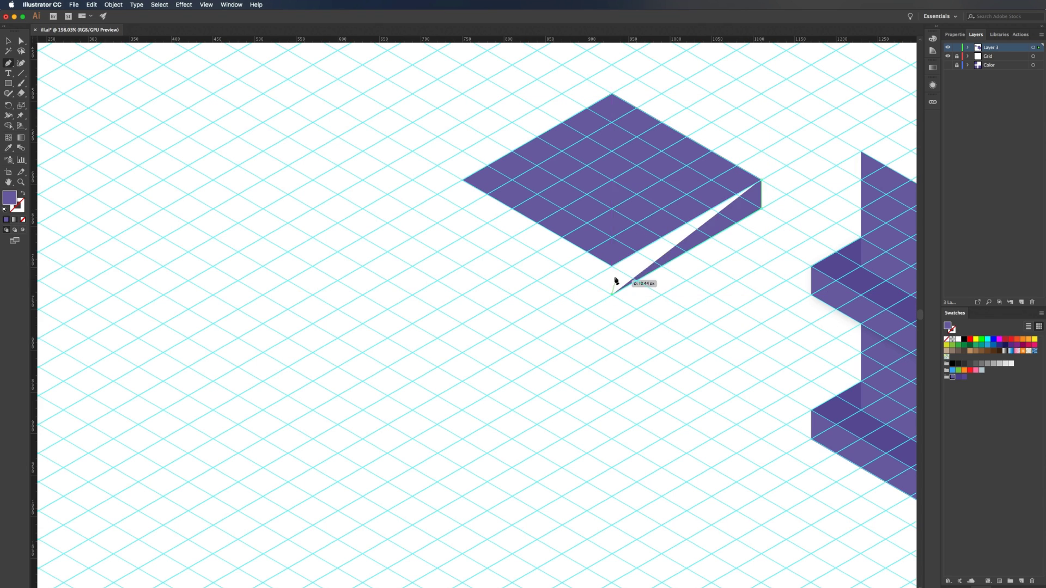
left_click(612, 267)
left_click(462, 180)
left_click(462, 208)
left_click(612, 295)
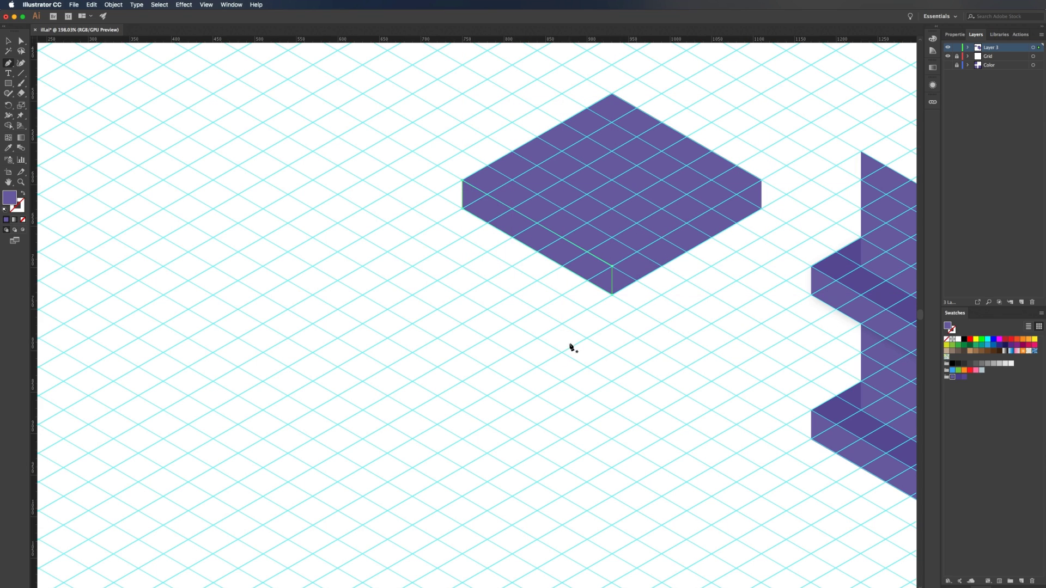
Fill the right side face and top face with darker purple swatches
key("v")
left_click(700, 312)
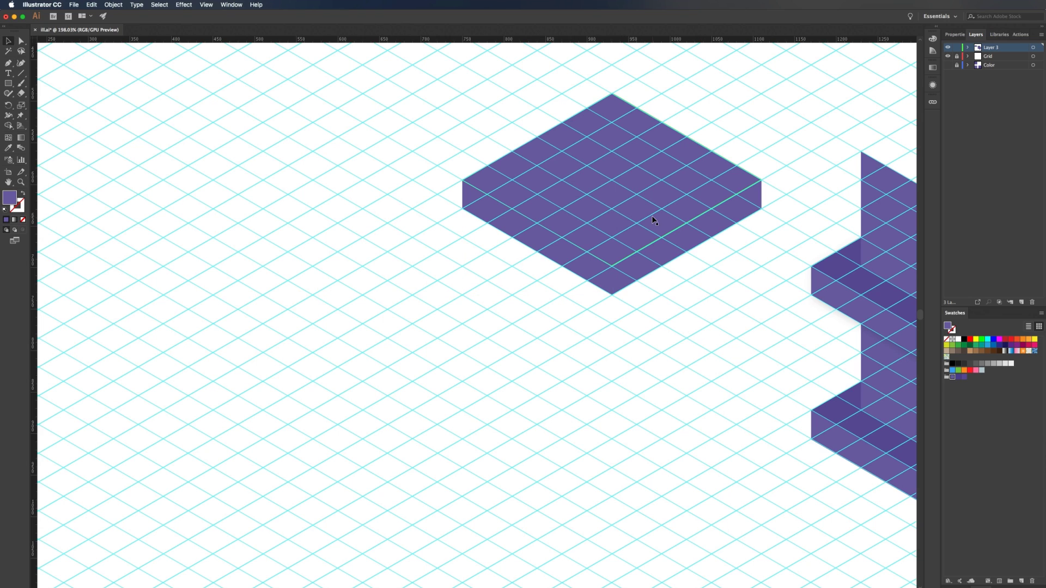
left_click(683, 244)
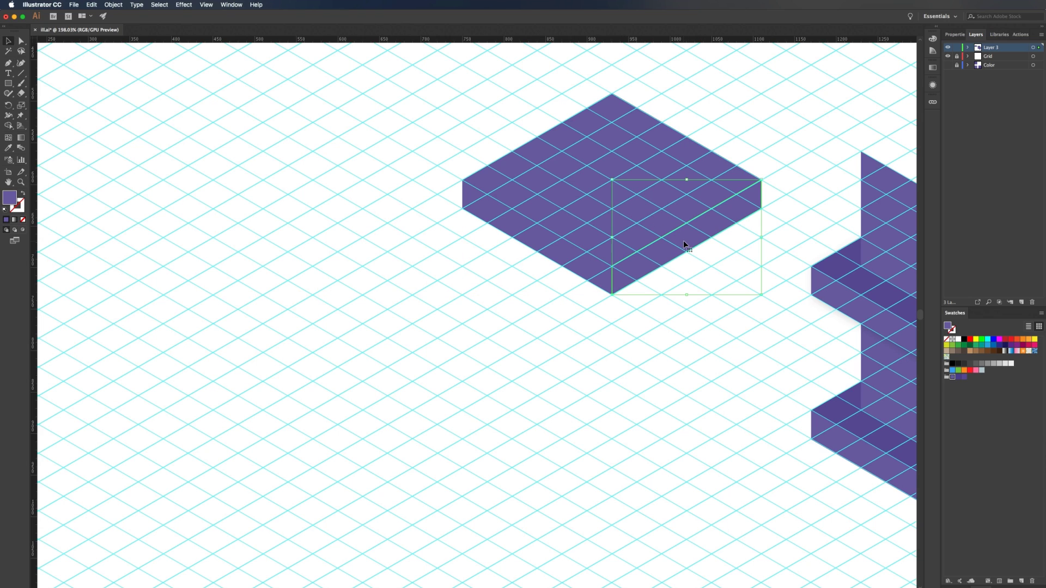
left_click(957, 377)
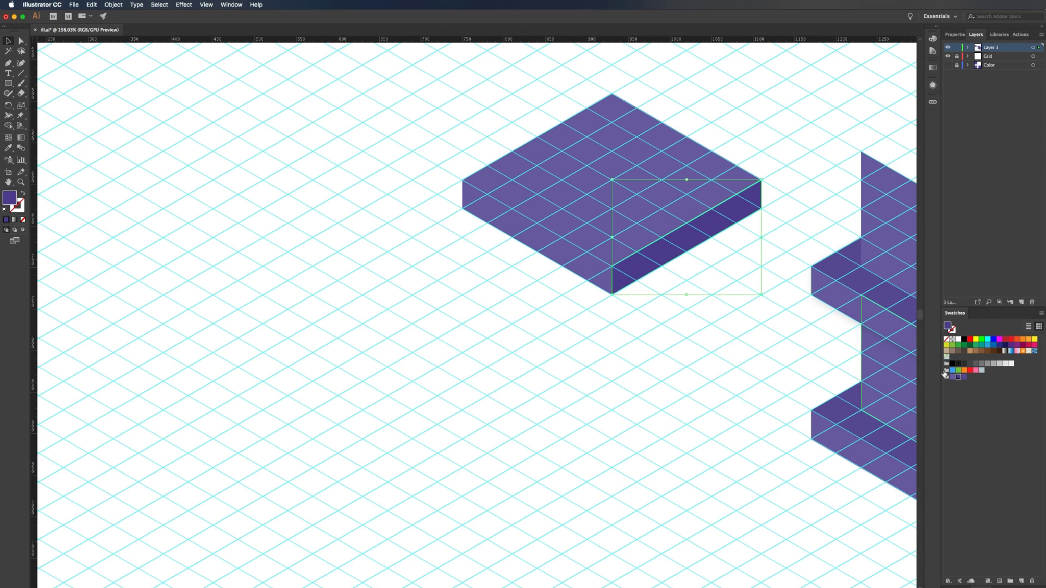
left_click(573, 274)
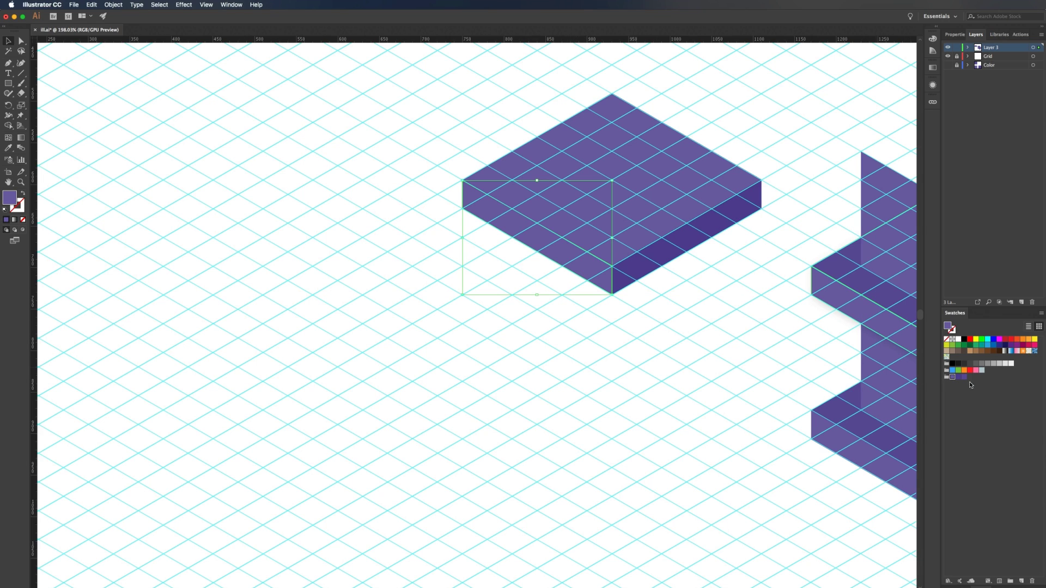
left_click(674, 213)
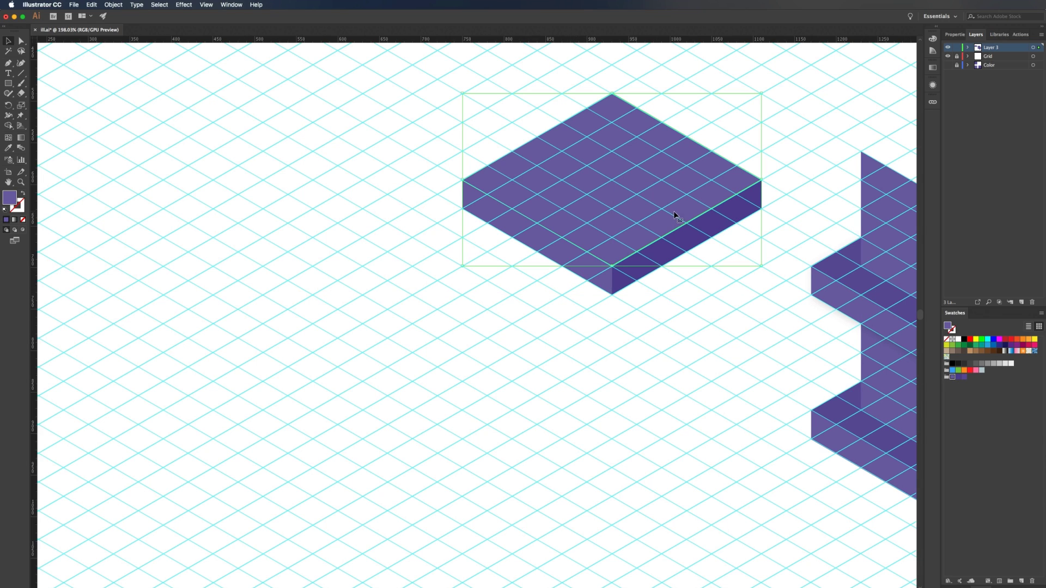
left_click(964, 377)
Move the three-face slab onto the upper wall block and hide the grid
left_click_drag(703, 329, 551, 202)
key("ctrl")
scroll(498, 290, "right", 8)
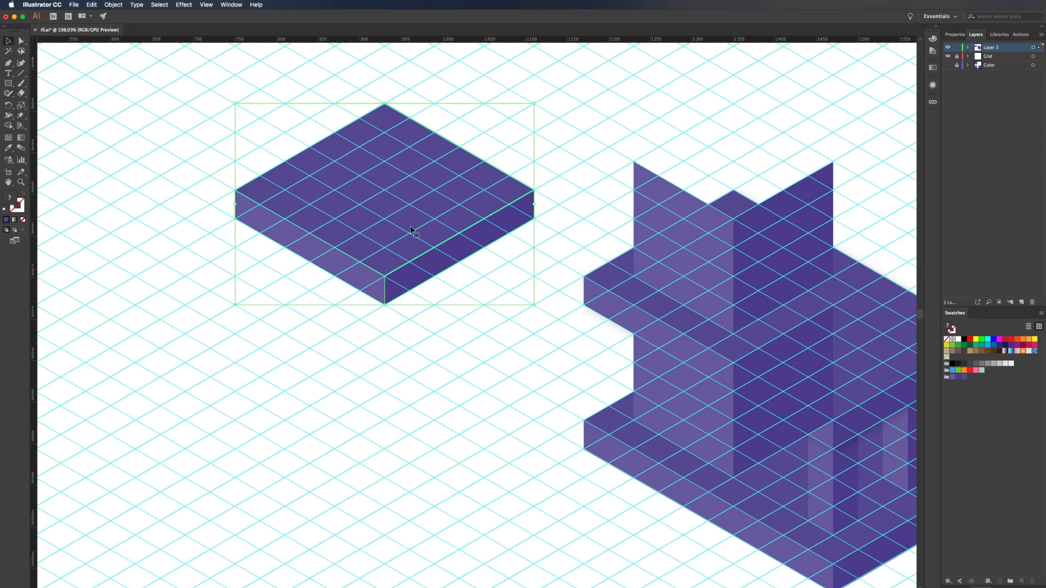
left_click_drag(393, 235, 730, 189)
key("super+shift+a")
key("super+semicolon")
scroll(709, 273, "right", 5)
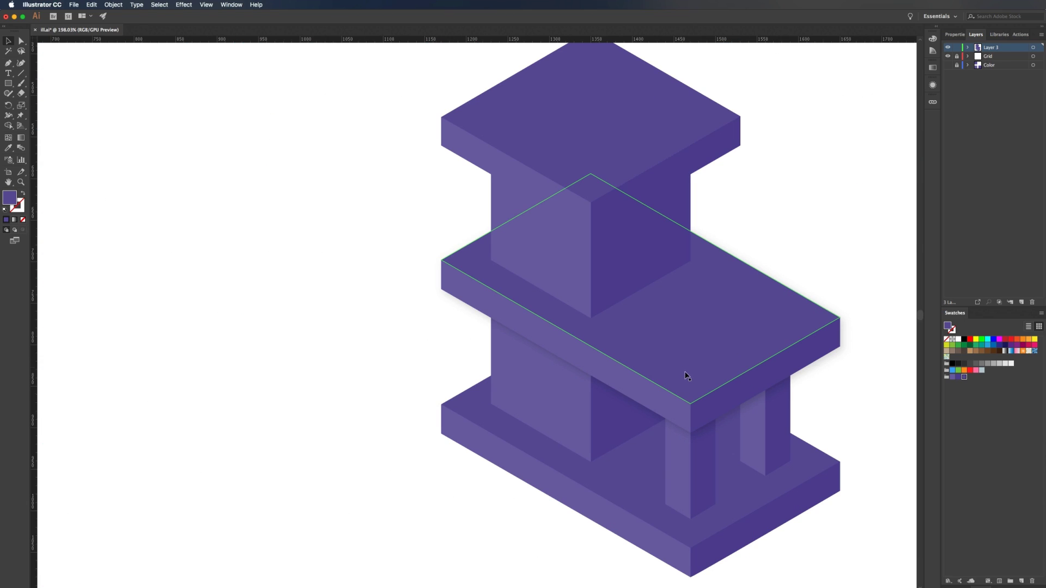
left_click(631, 164)
left_click(185, 5)
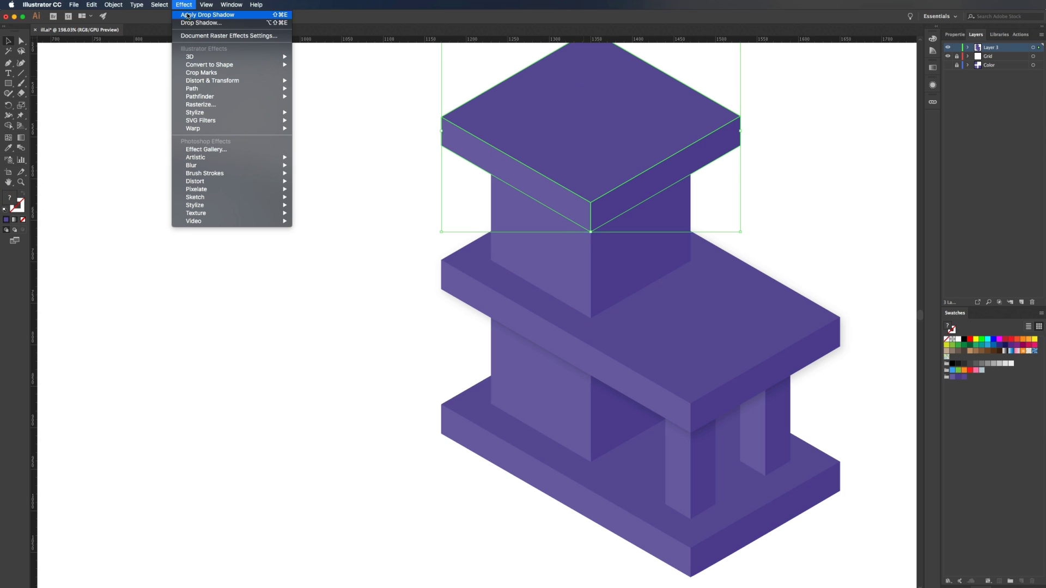
left_click(233, 16)
key("super+shift+a")
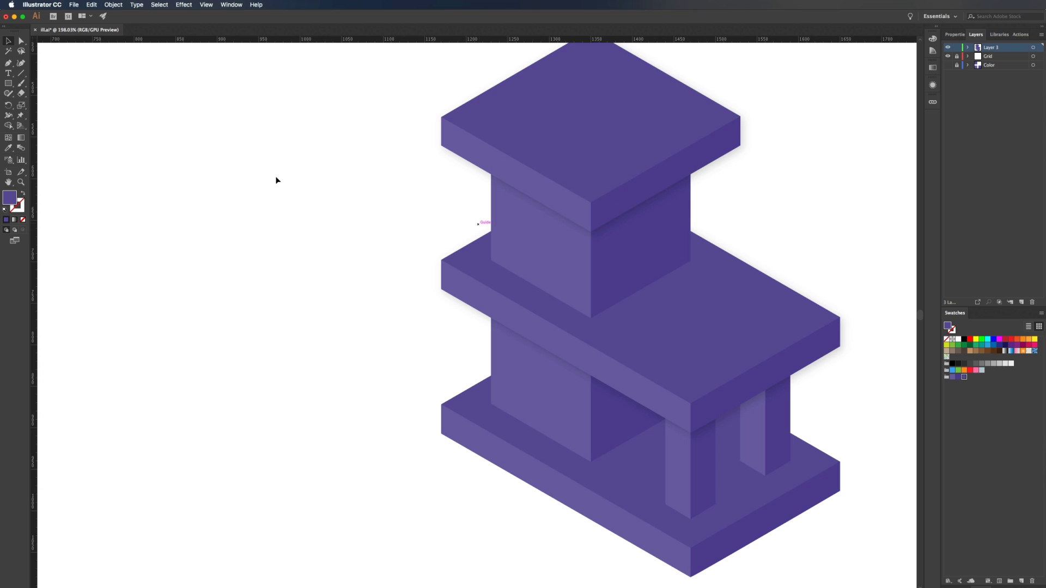
scroll(333, 184, "down", 3)
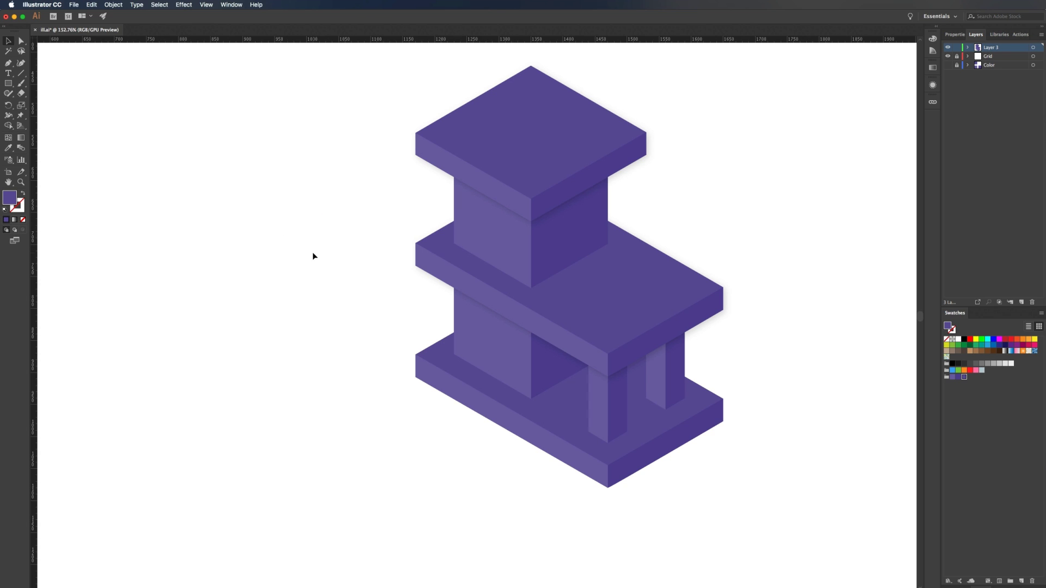
Draw a four-point door shape on the lower storey's left front wall
scroll(318, 270, "up", 5)
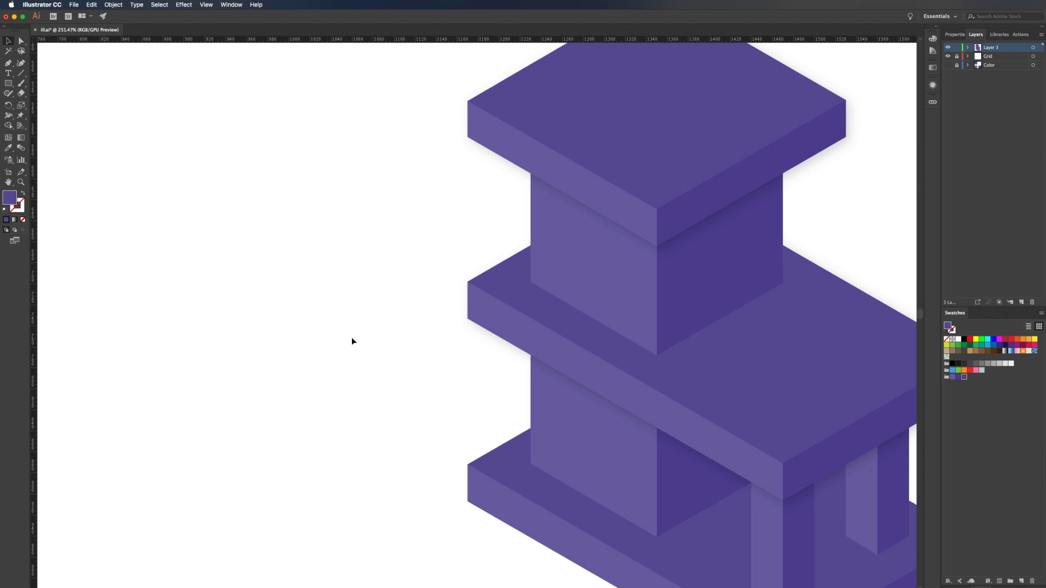
scroll(542, 415, "down", 5)
scroll(542, 416, "right", 5)
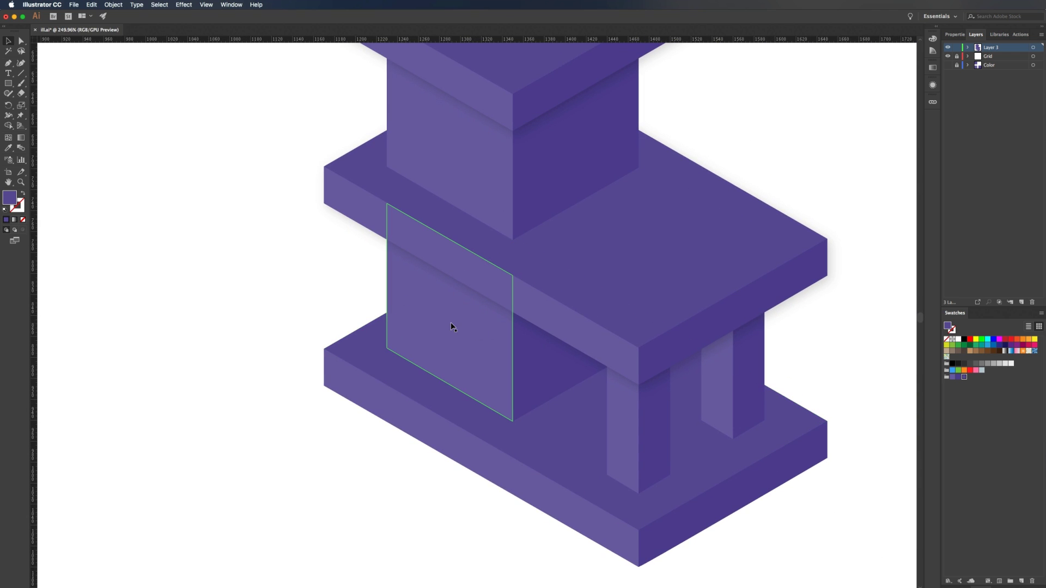
key("super+semicolon")
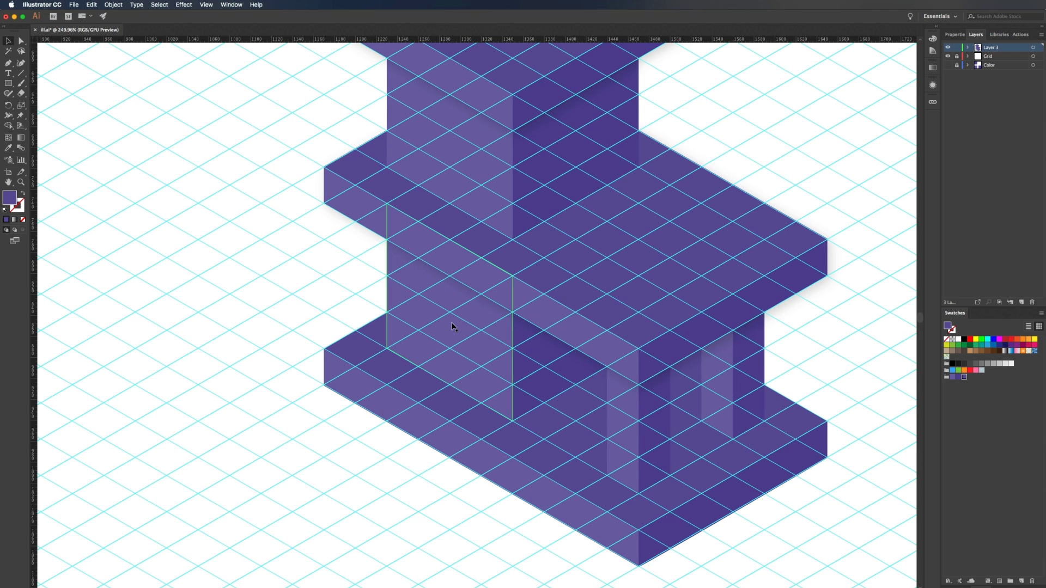
key("p")
left_click(418, 367)
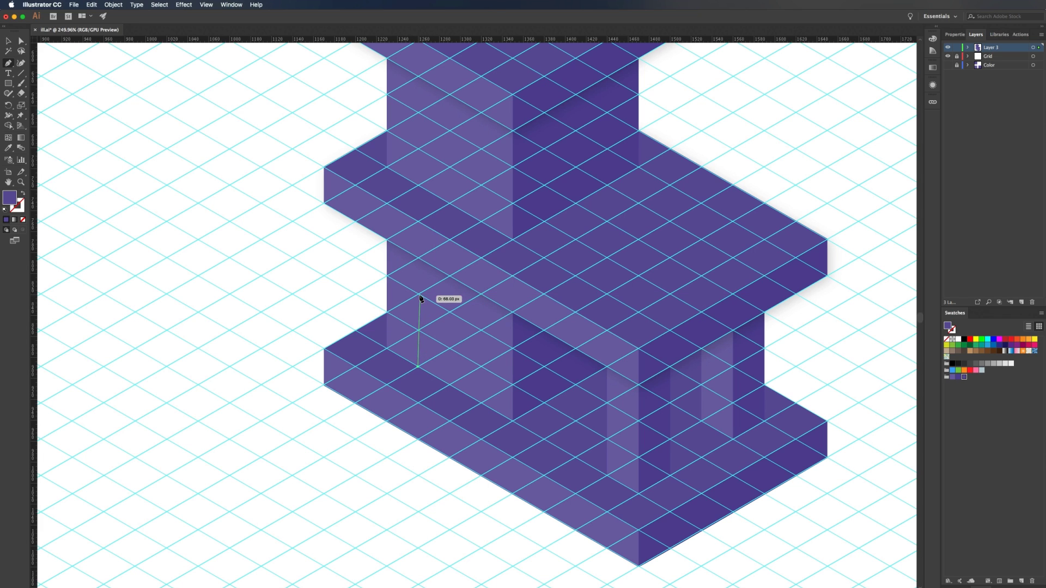
left_click(419, 295)
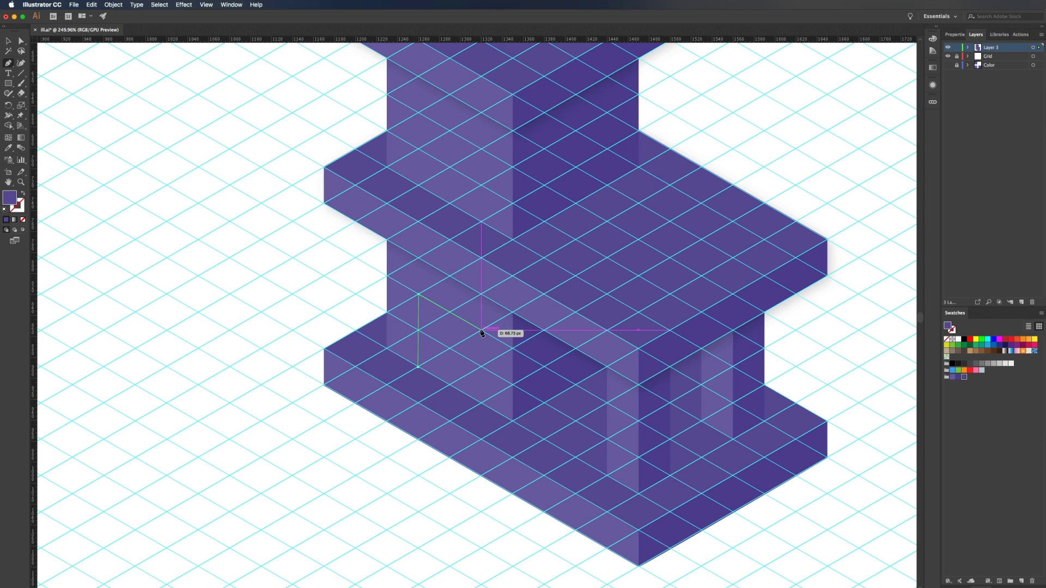
left_click(481, 331)
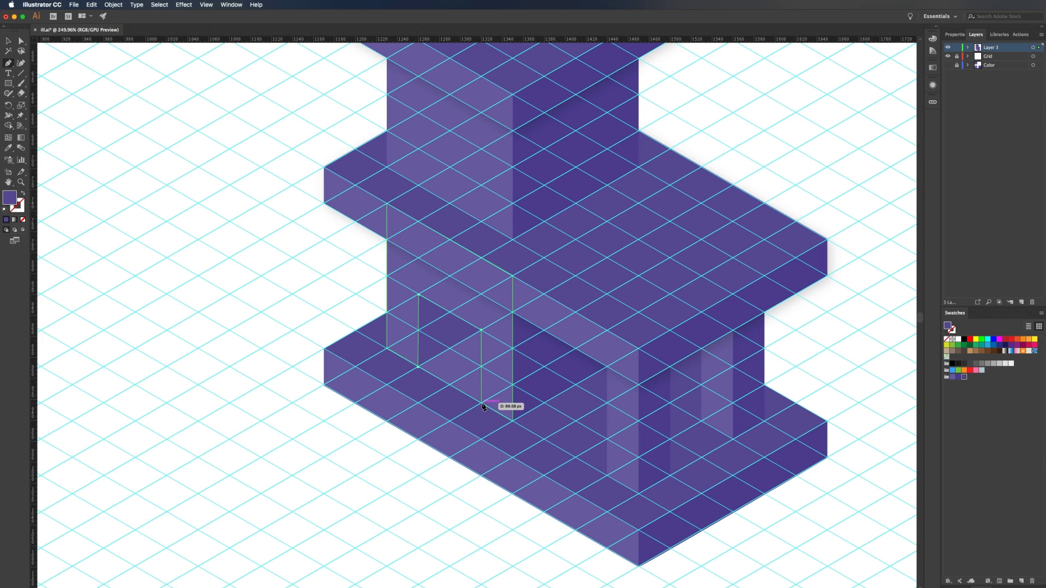
left_click(482, 405)
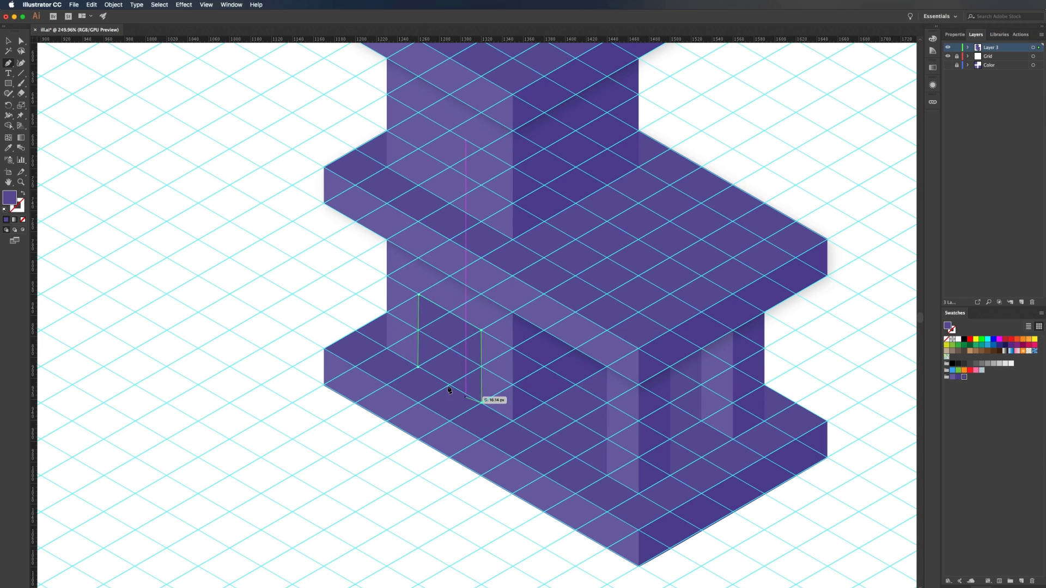
left_click(418, 367)
key("v")
Fill the door with an even darker purple from the Color Picker, then hide the grid
left_click(958, 377)
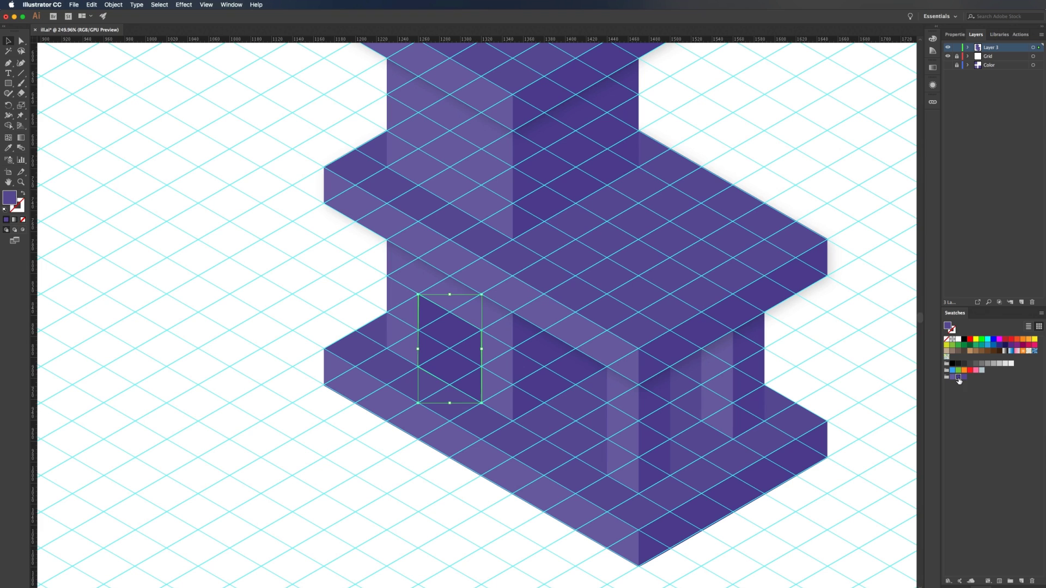
double_click(11, 198)
left_click(357, 180)
left_click(497, 127)
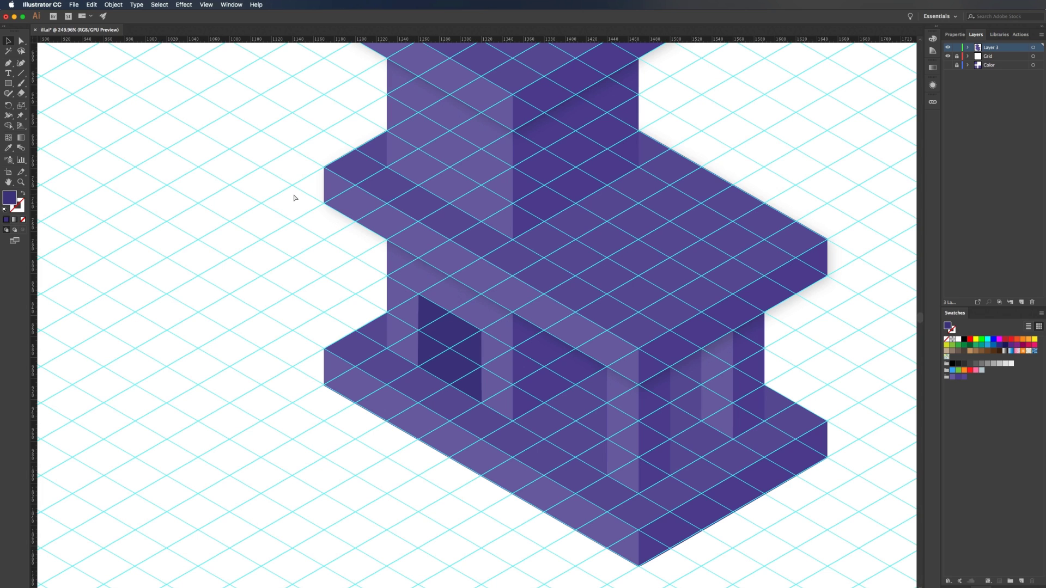
key("super+semicolon")
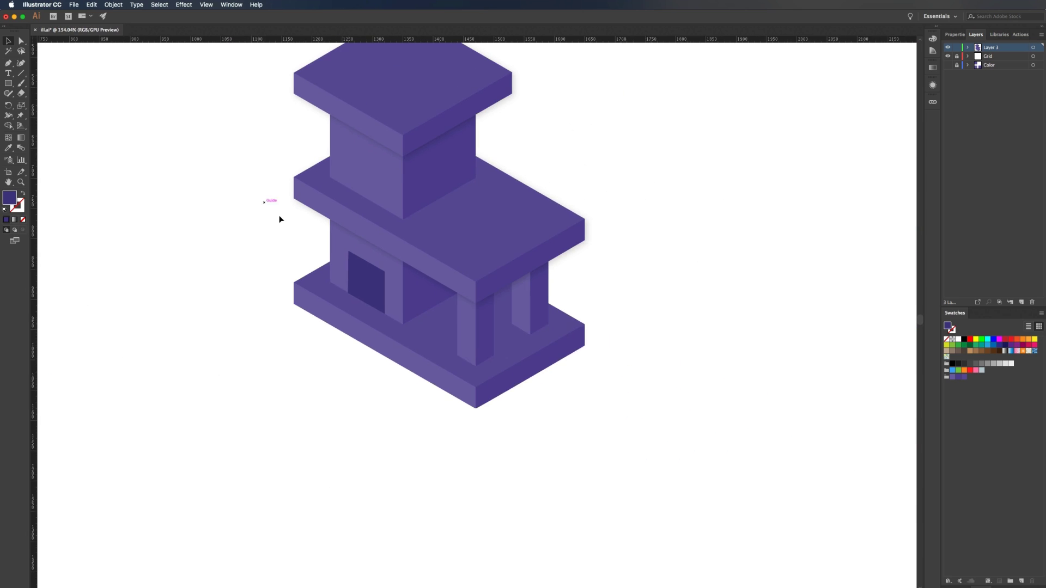
Duplicate the front pillar in front of the base, then delete the copy
key("super+0")
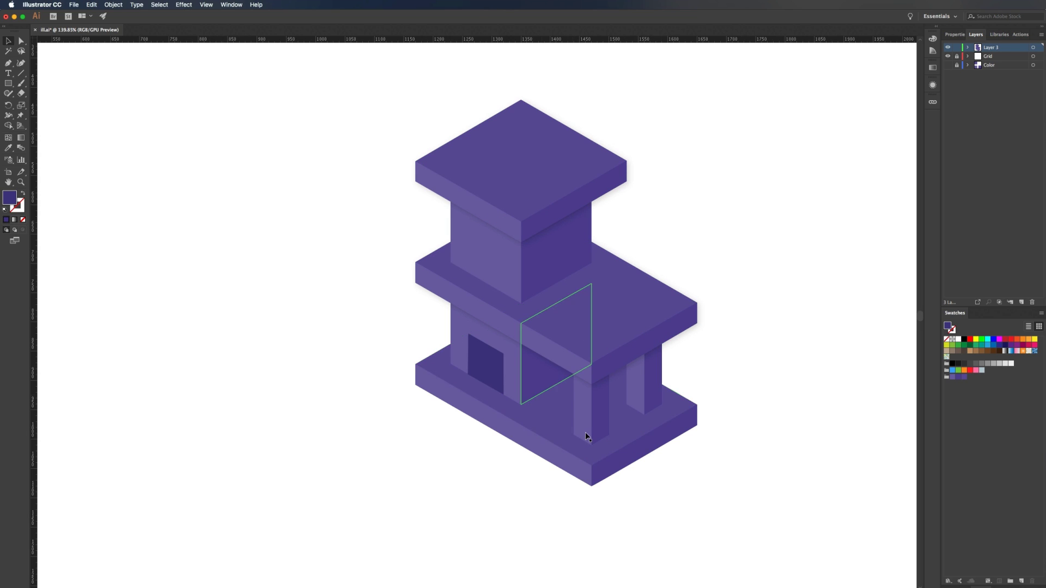
left_click(596, 404)
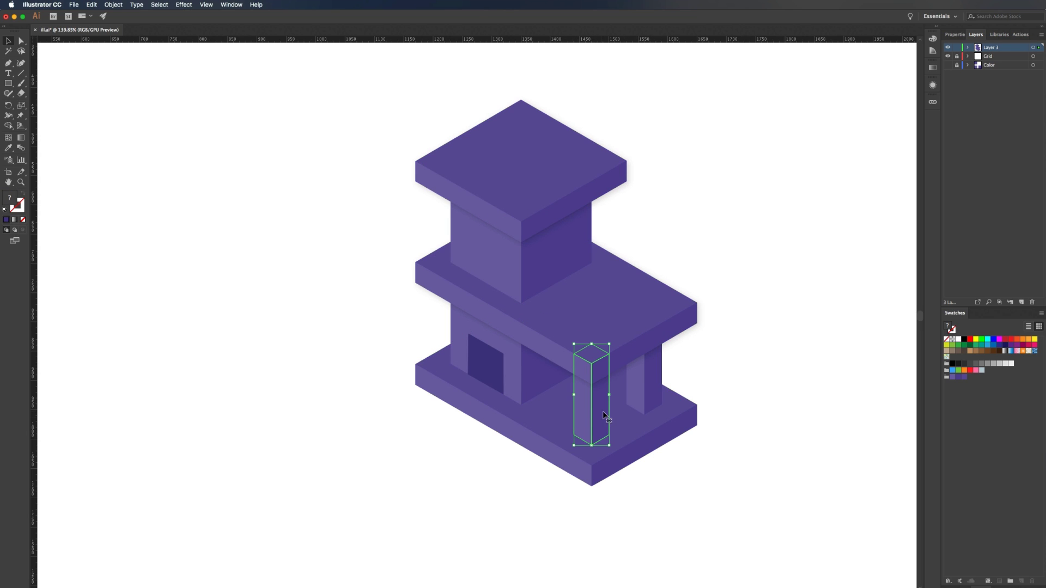
left_click_drag(596, 411, 626, 431)
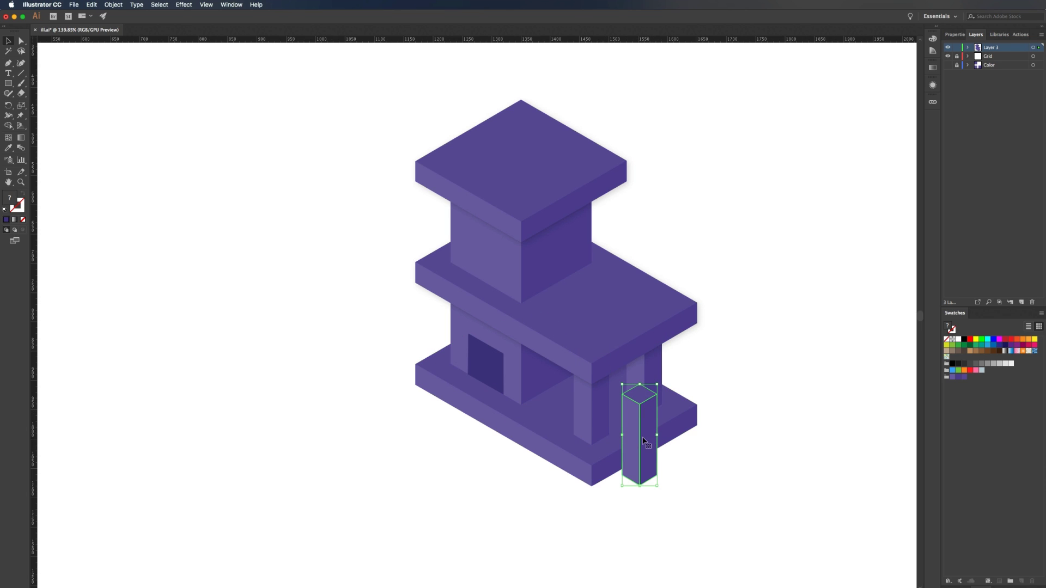
key("Delete")
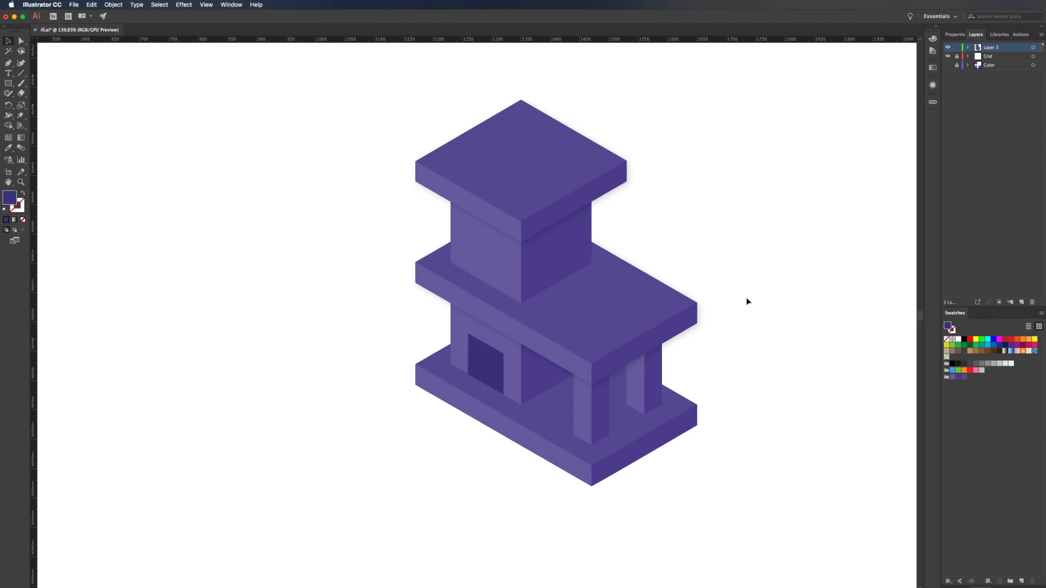
scroll(749, 308, "down", 3)
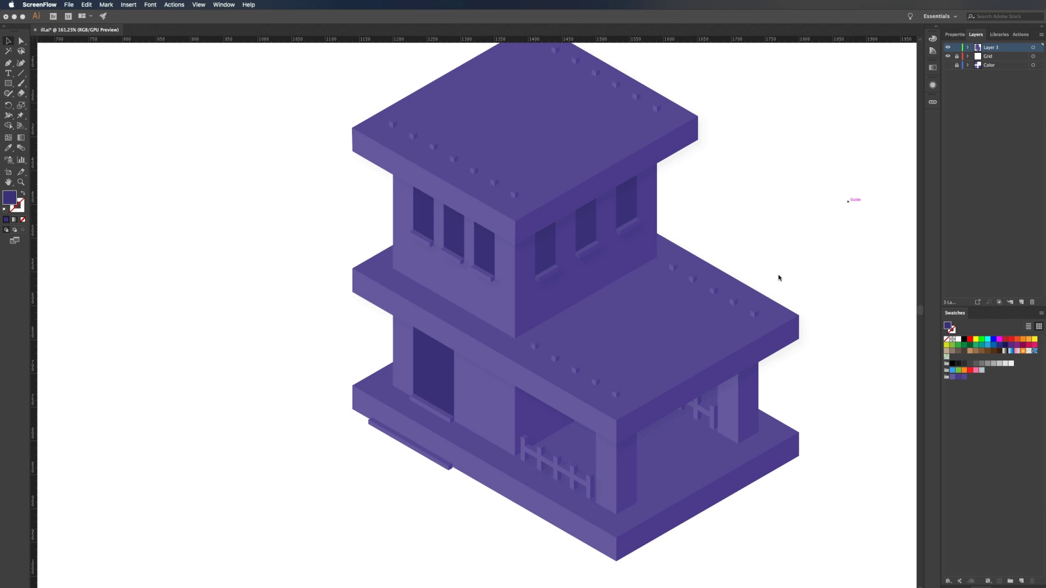
Draw a closed shadow triangle from the upper wall's bottom corner across the lower roof slab
left_click(857, 222)
key("p")
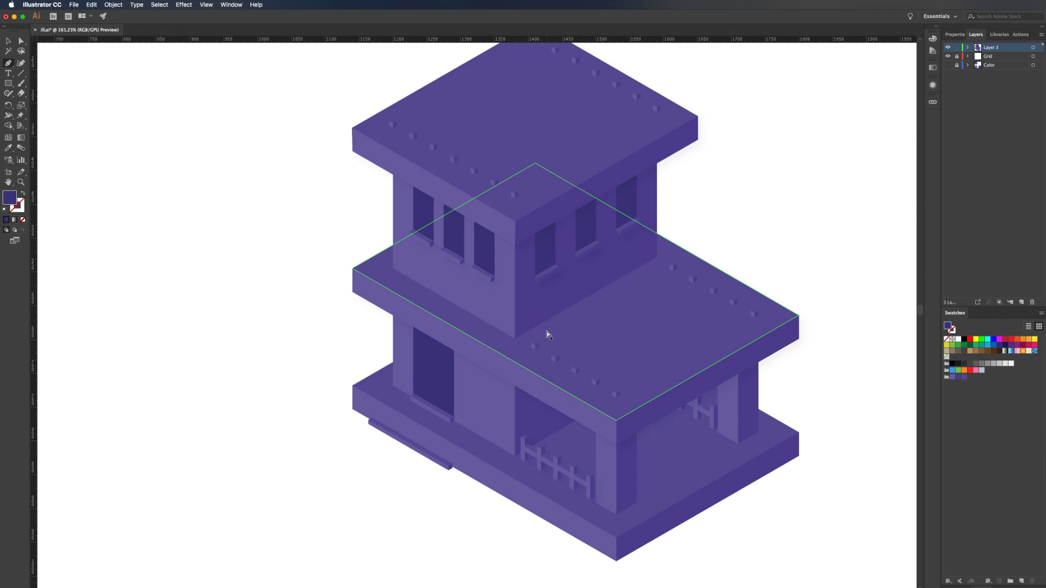
key("super+alt+3")
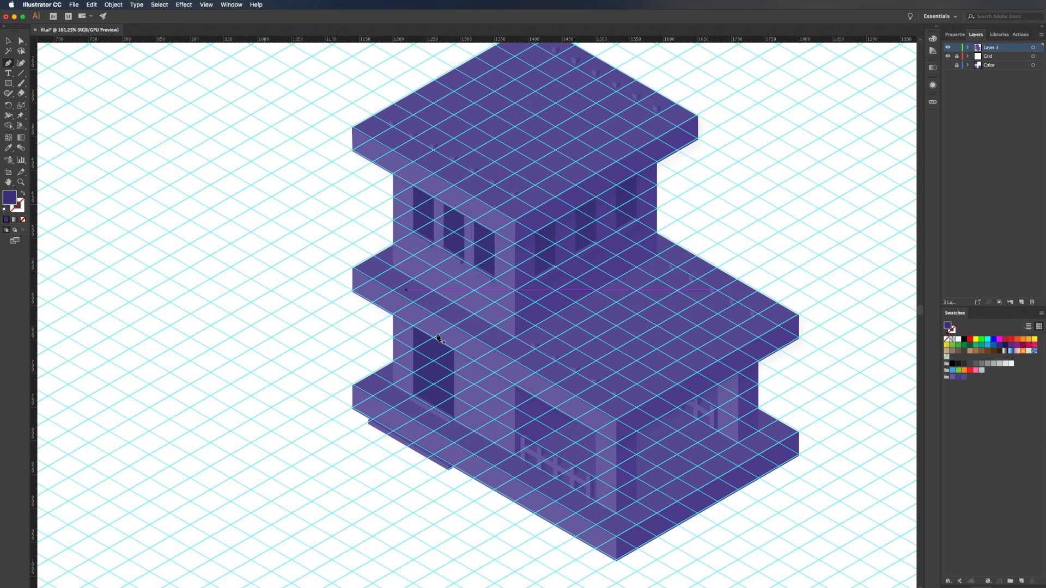
left_click(515, 339)
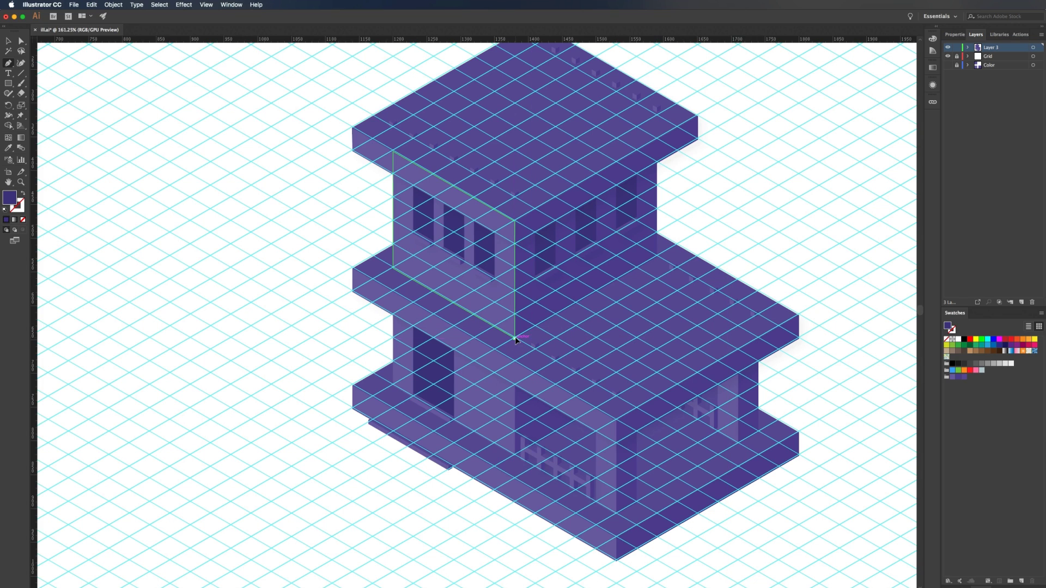
left_click(718, 268)
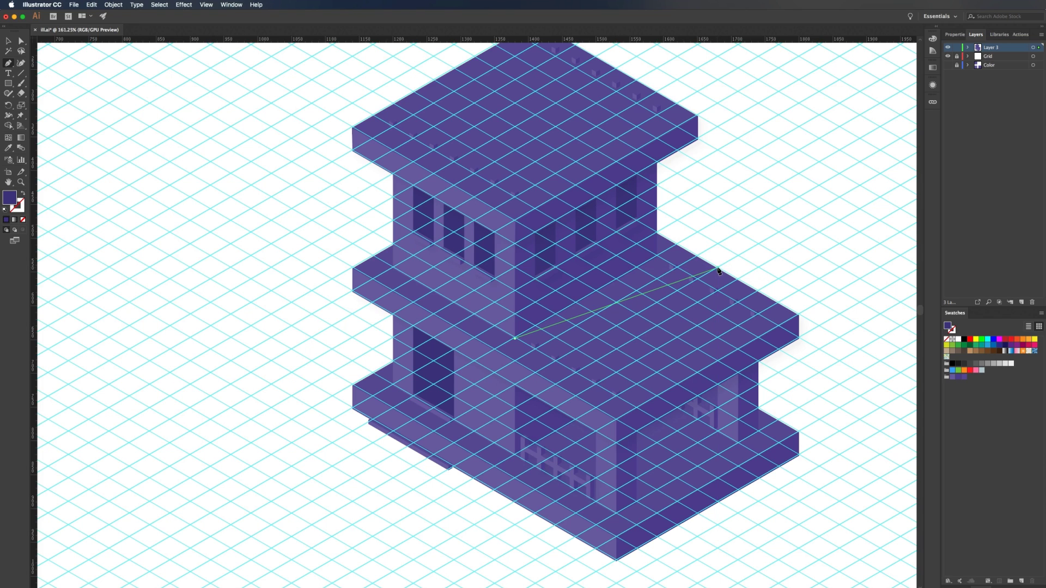
left_click(656, 233)
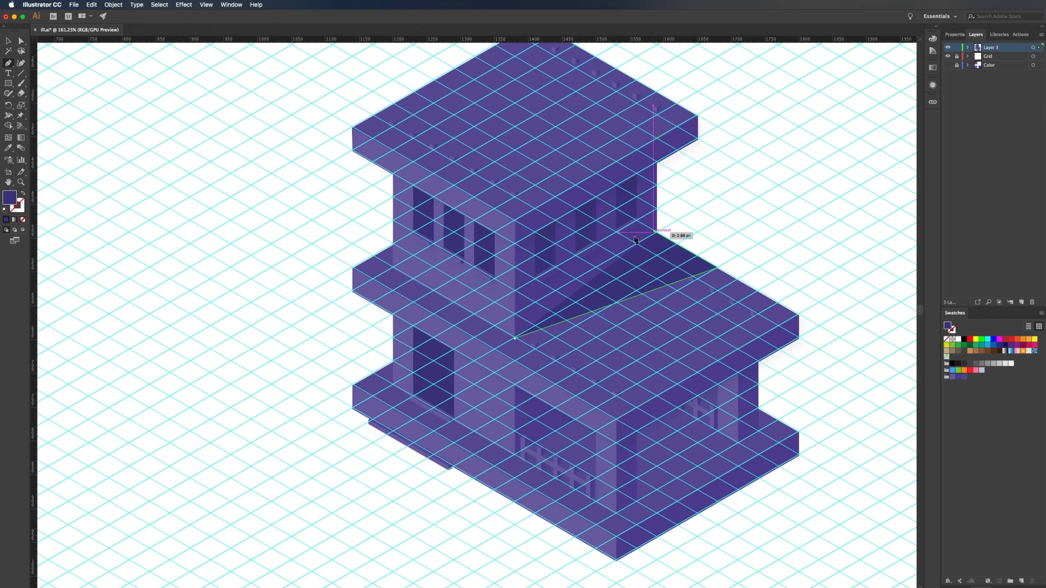
left_click(515, 339)
key("super+semicolon")
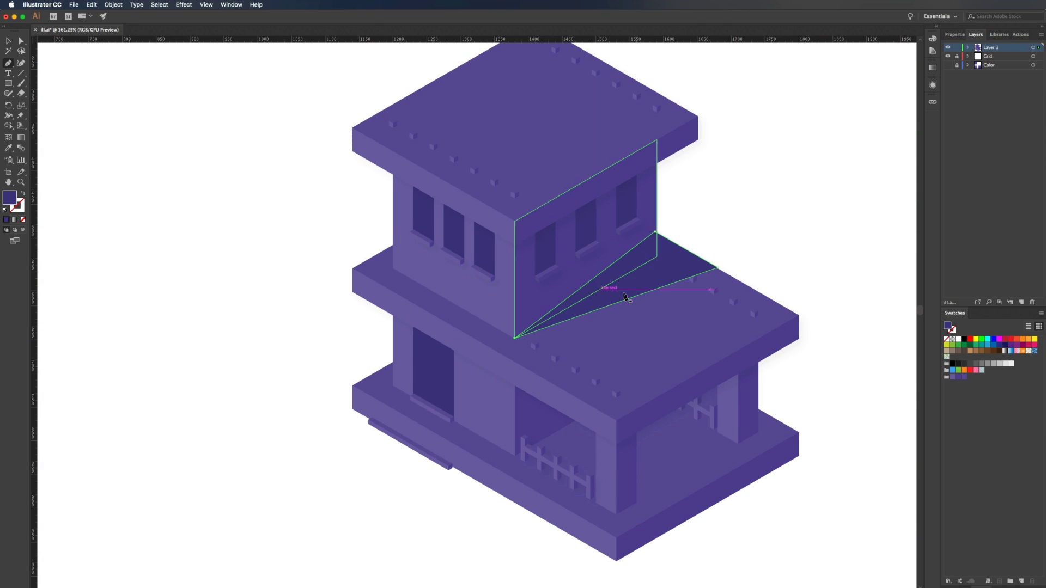
Send the shadow triangle backward behind the wall and roof dots, then reselect it
key("v")
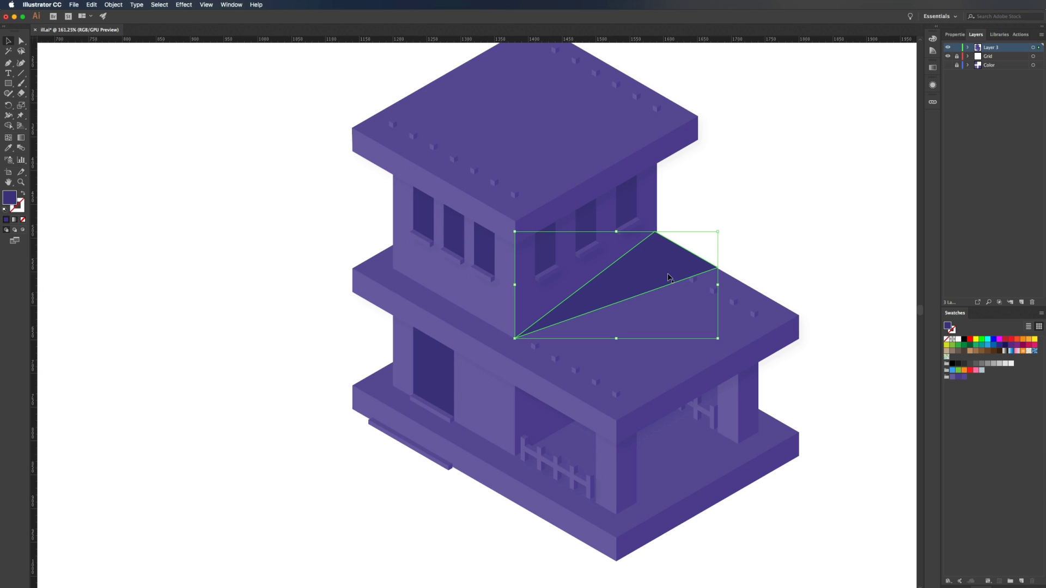
key("super+shift+a")
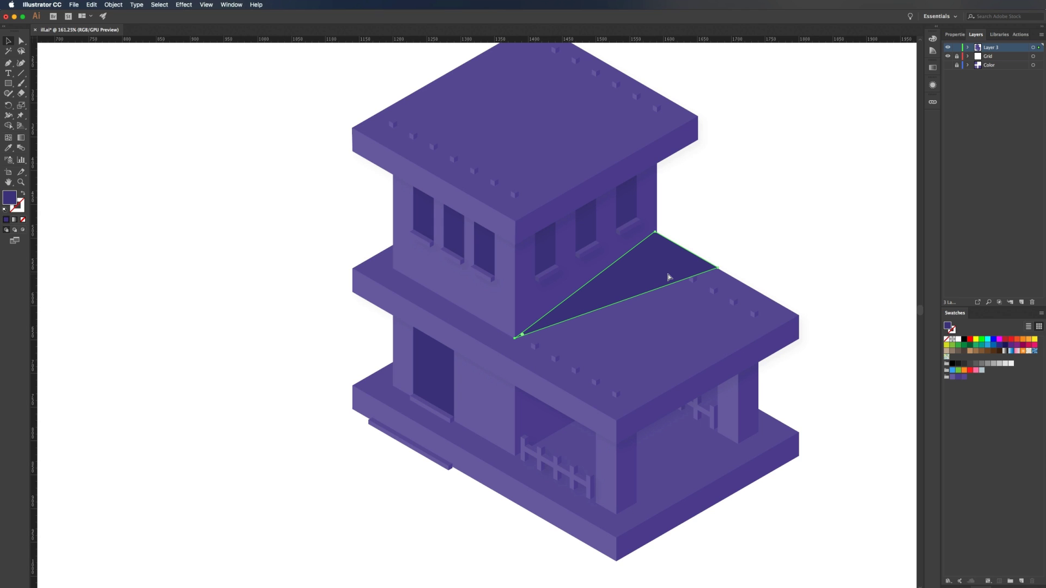
key("super+bracketleft")
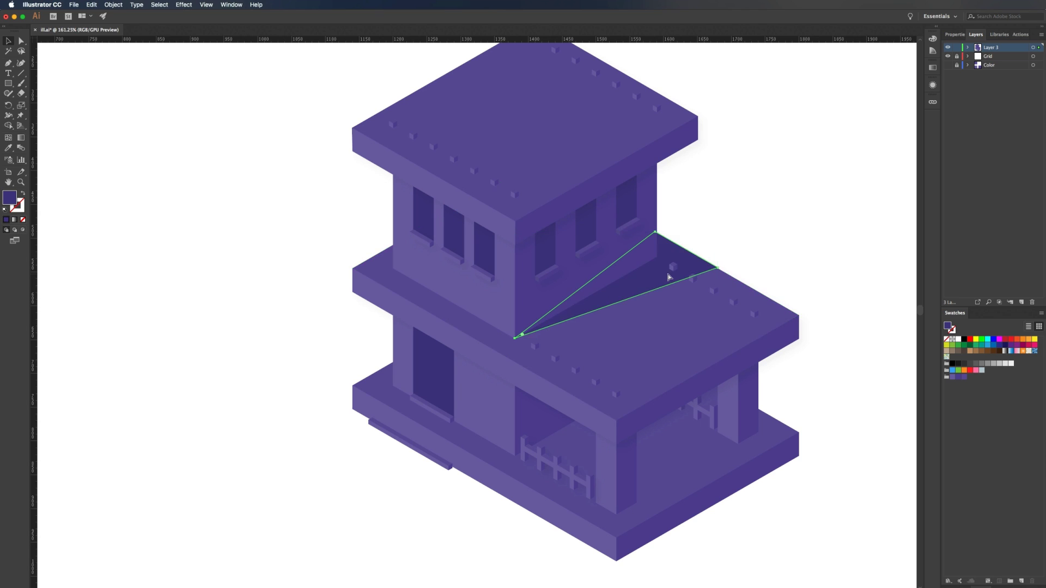
left_click(670, 277)
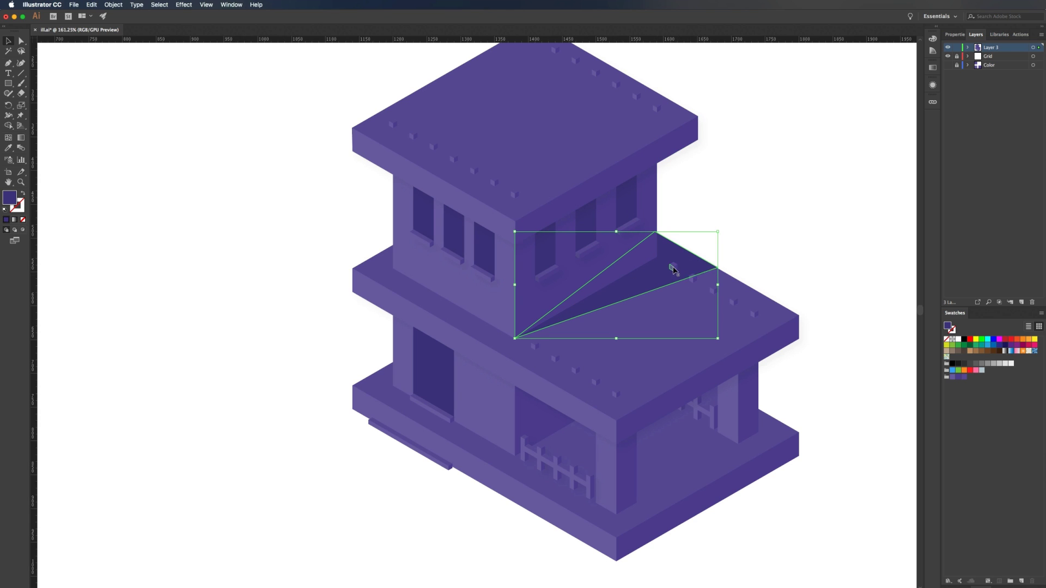
key("a")
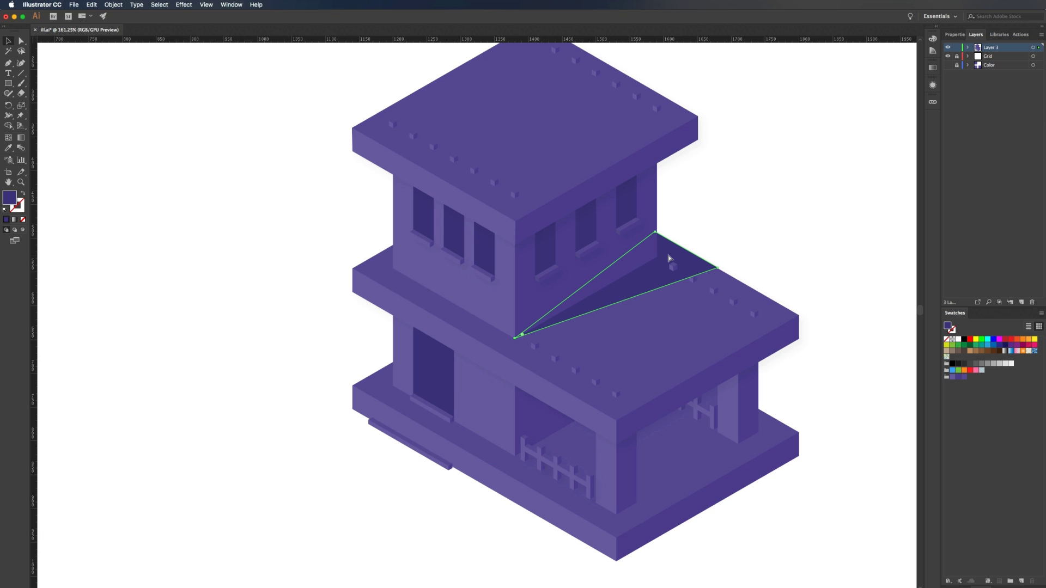
key("v")
left_click(968, 48)
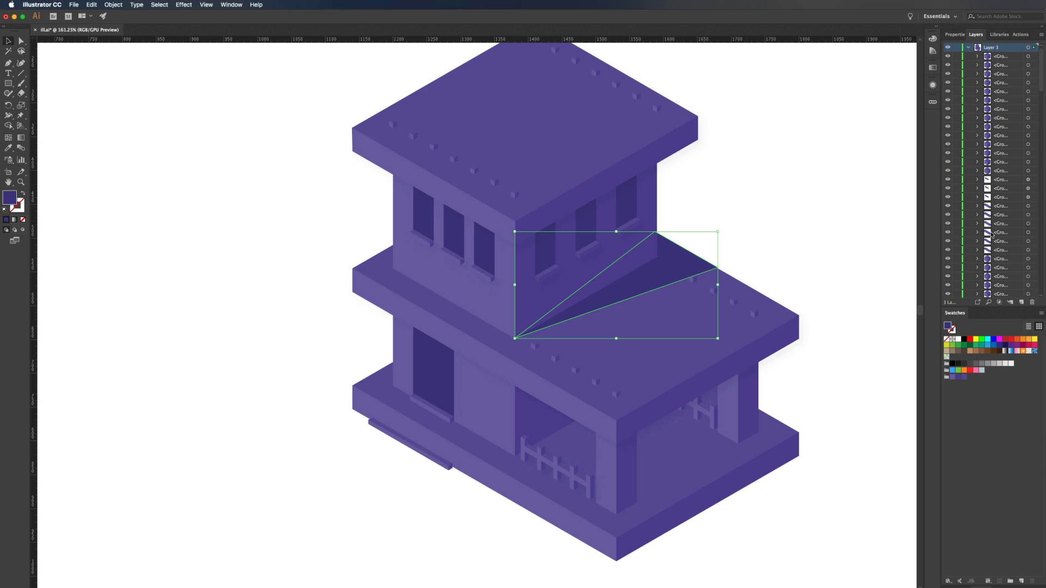
left_click(969, 47)
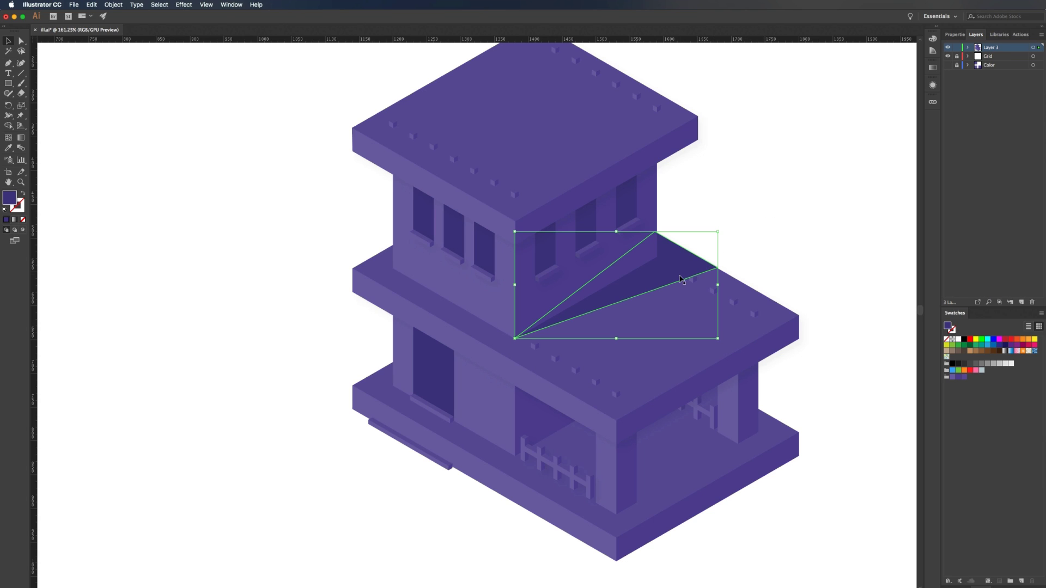
Set the shadow's opacity to 30% and confirm its dark purple fill
left_click(956, 35)
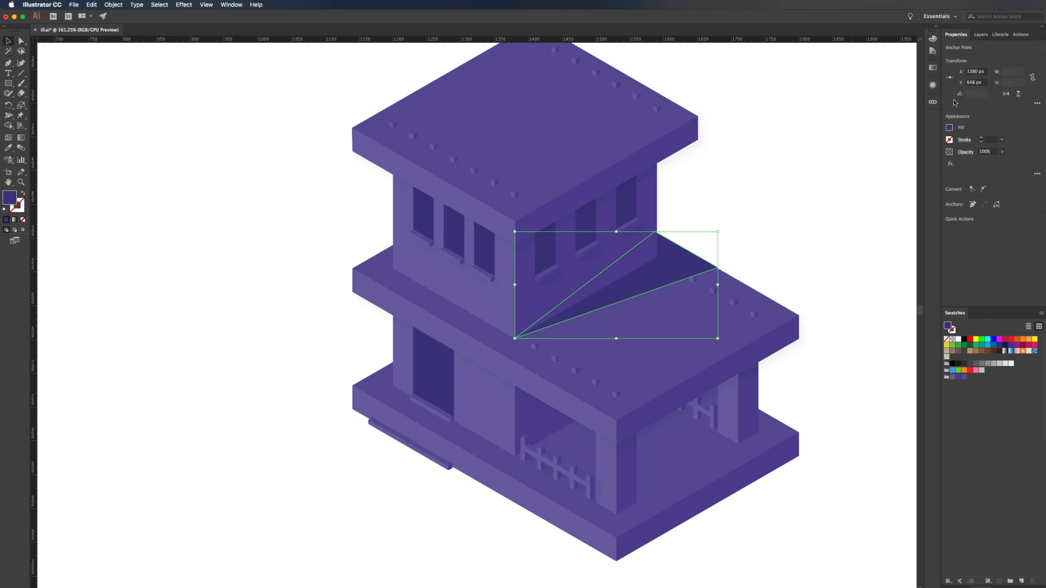
left_click(993, 152)
type("30")
key("Return")
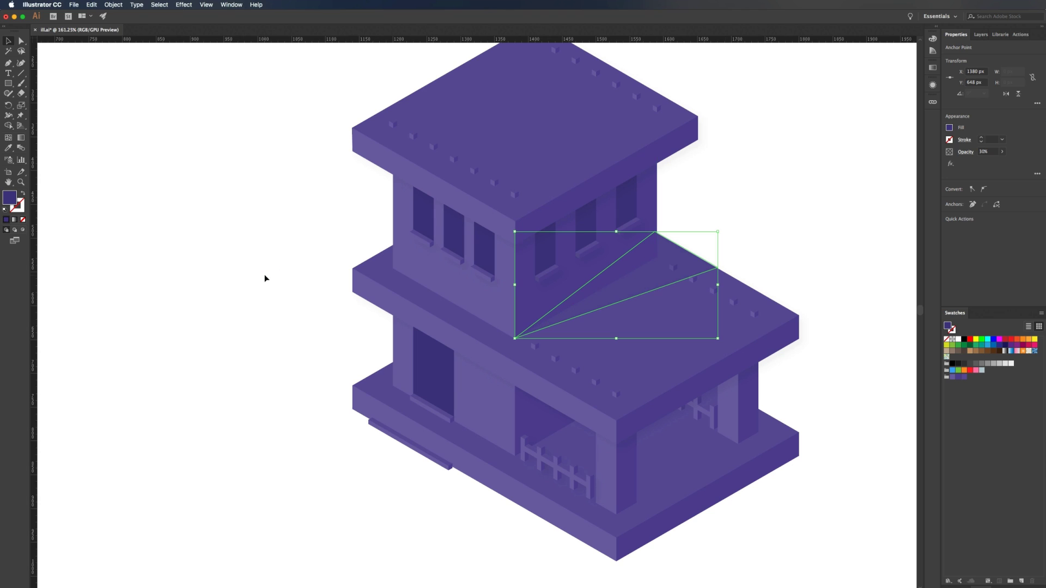
double_click(10, 202)
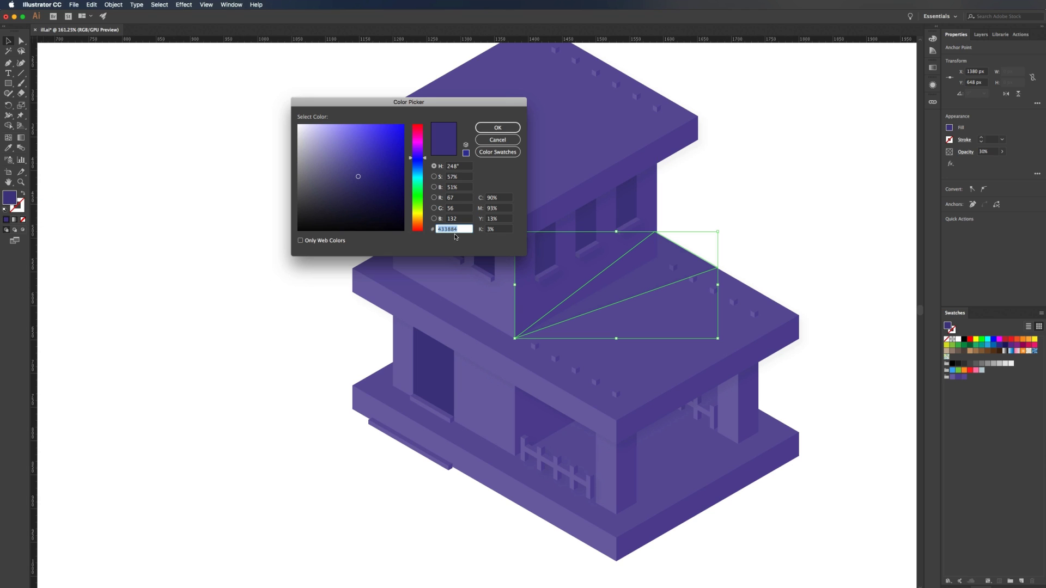
left_click(497, 128)
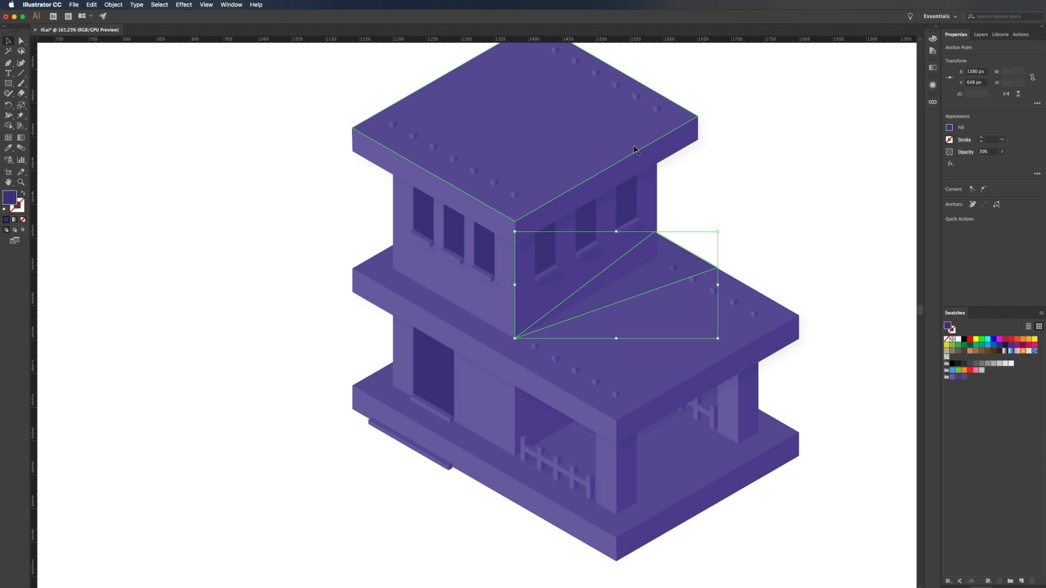
left_click(807, 168)
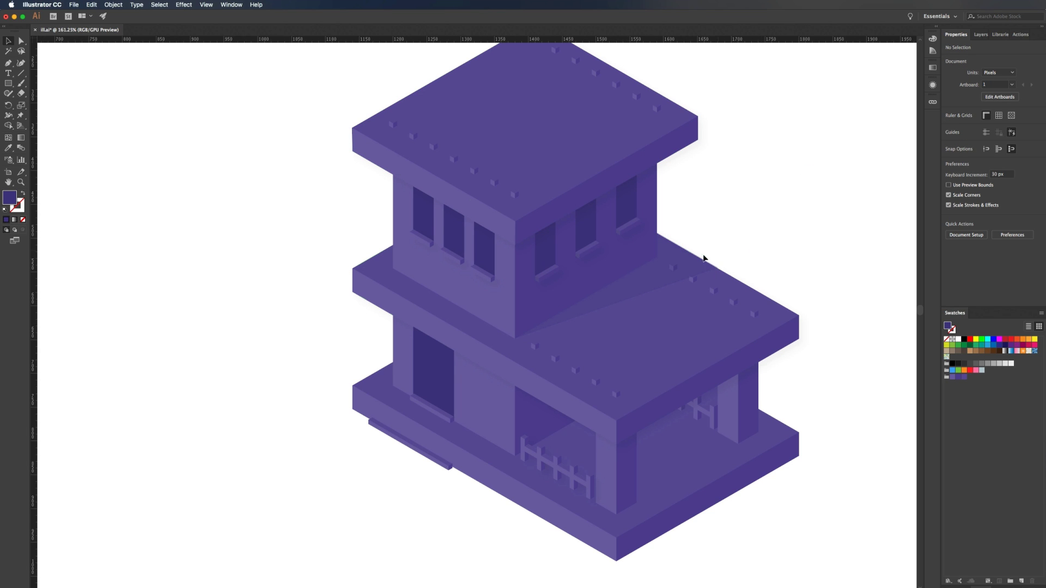
Select the shadow triangle together with the middle roof slab
scroll(770, 266, "up", 3)
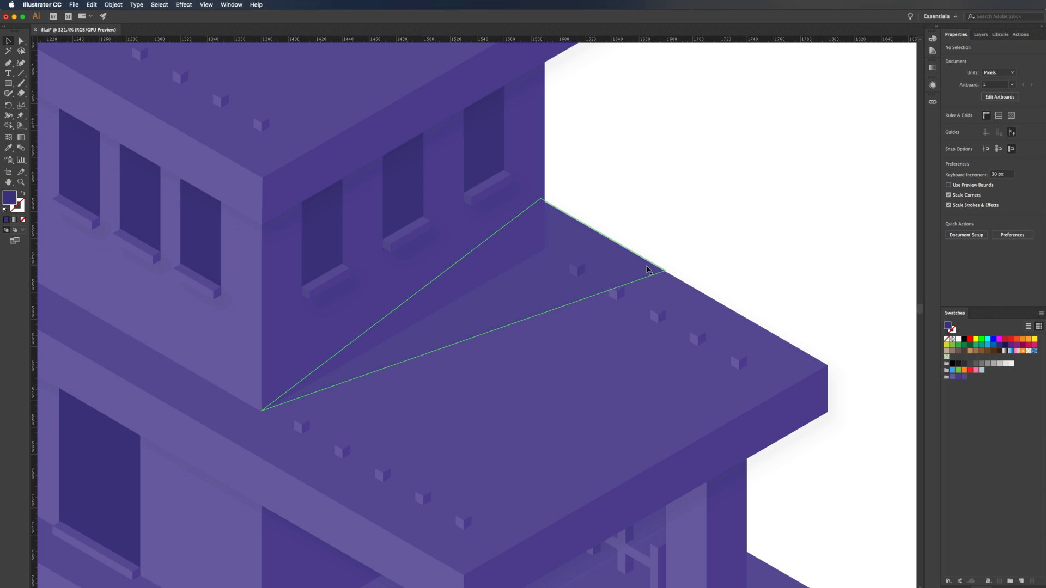
scroll(645, 268, "up", 2)
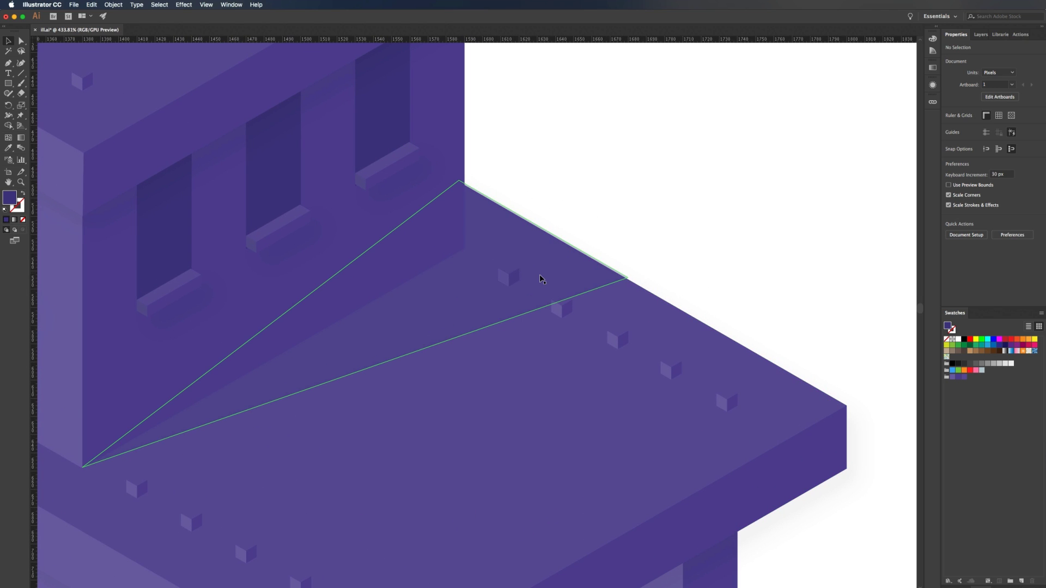
left_click(488, 318)
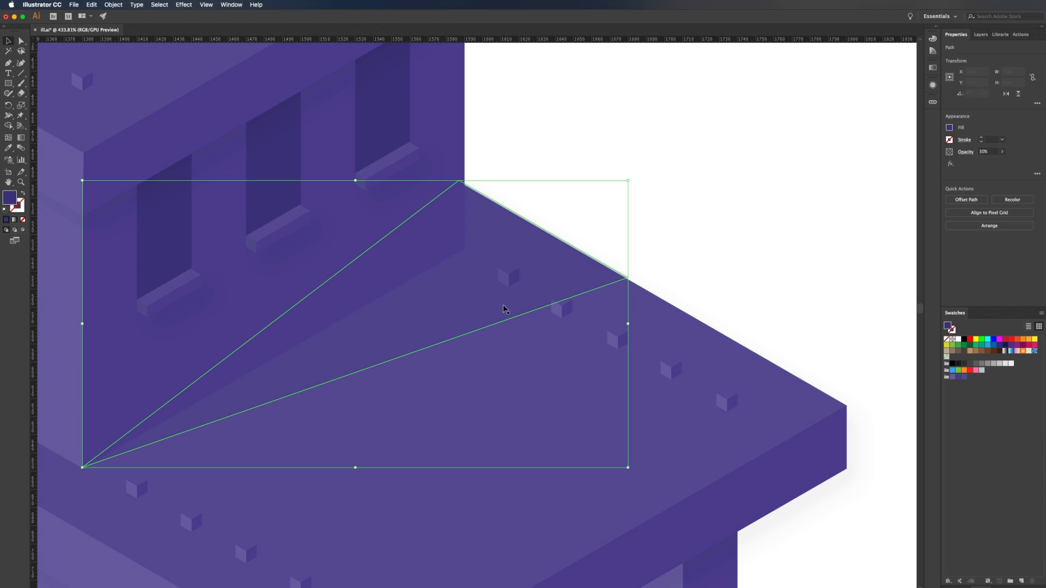
right_click(545, 384)
left_click(535, 351)
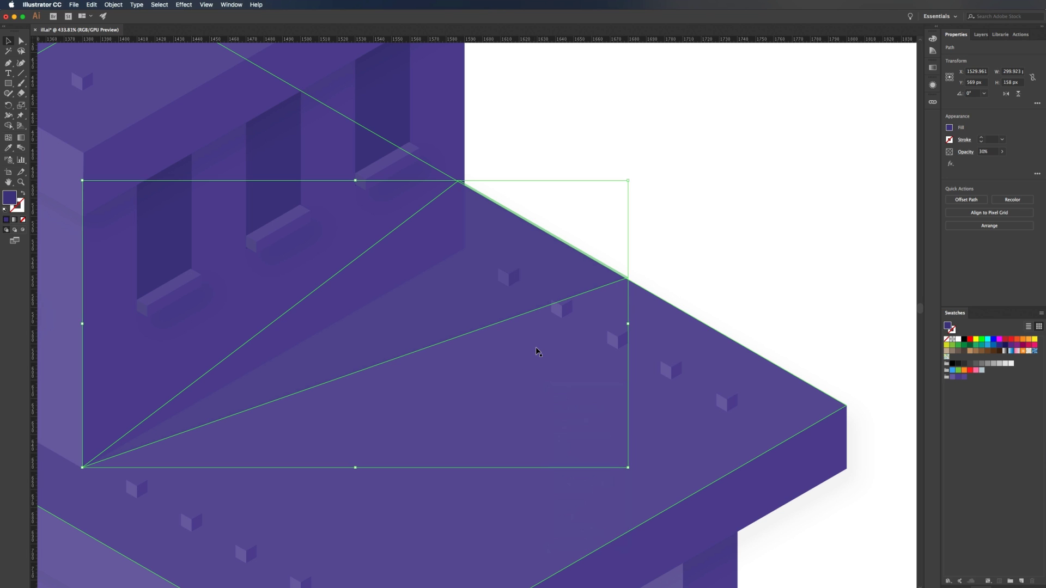
left_click(535, 350, "shift")
scroll(587, 242, "up", 2)
scroll(587, 242, "up", 3)
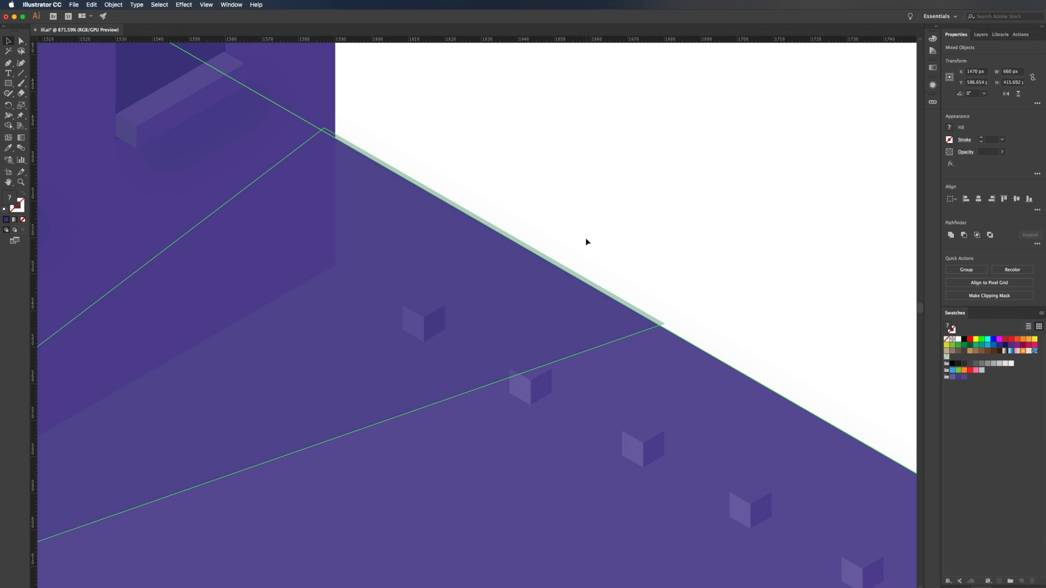
Remove the thin sliver along the roof edge with the Shape Builder
key("shift+m")
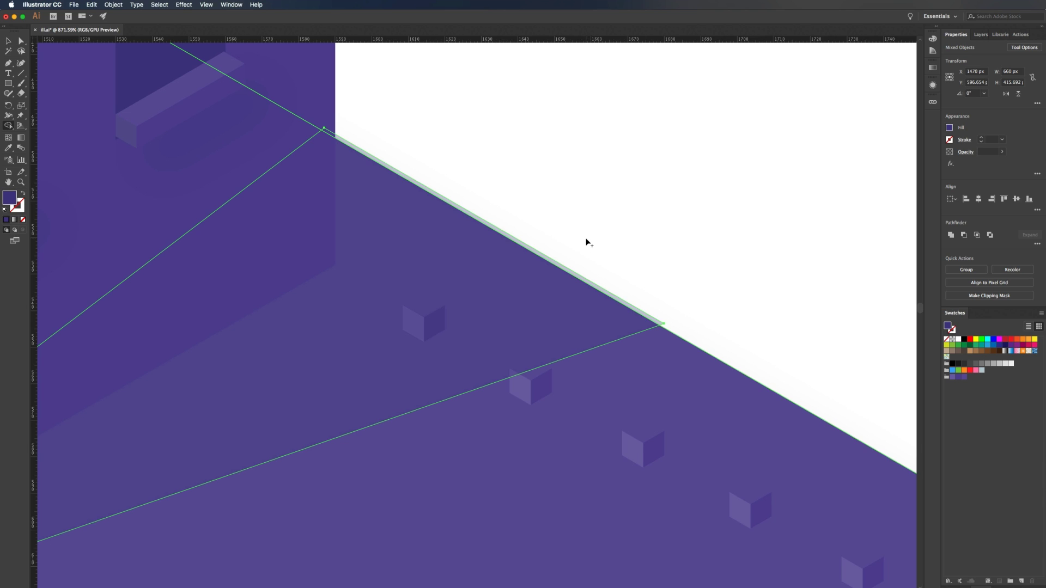
left_click(573, 274)
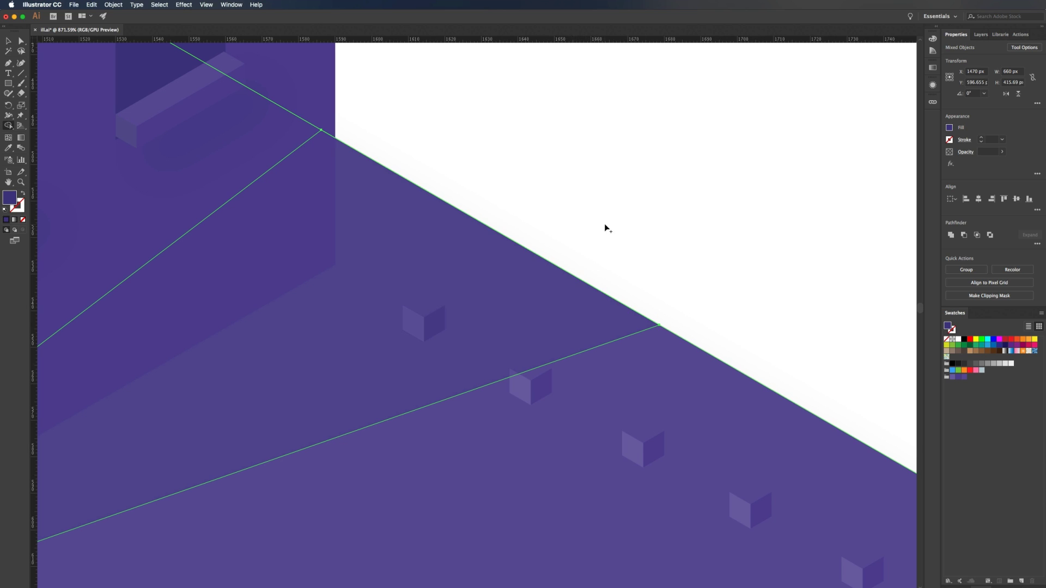
key("v")
left_click(646, 211)
scroll(646, 212, "down", 3)
left_click(585, 296)
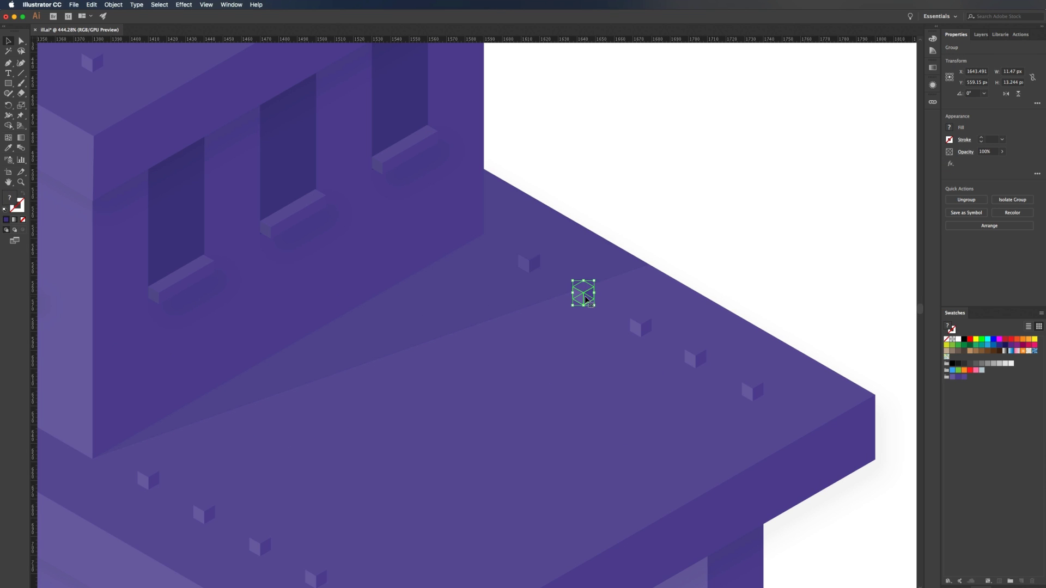
left_click(839, 242)
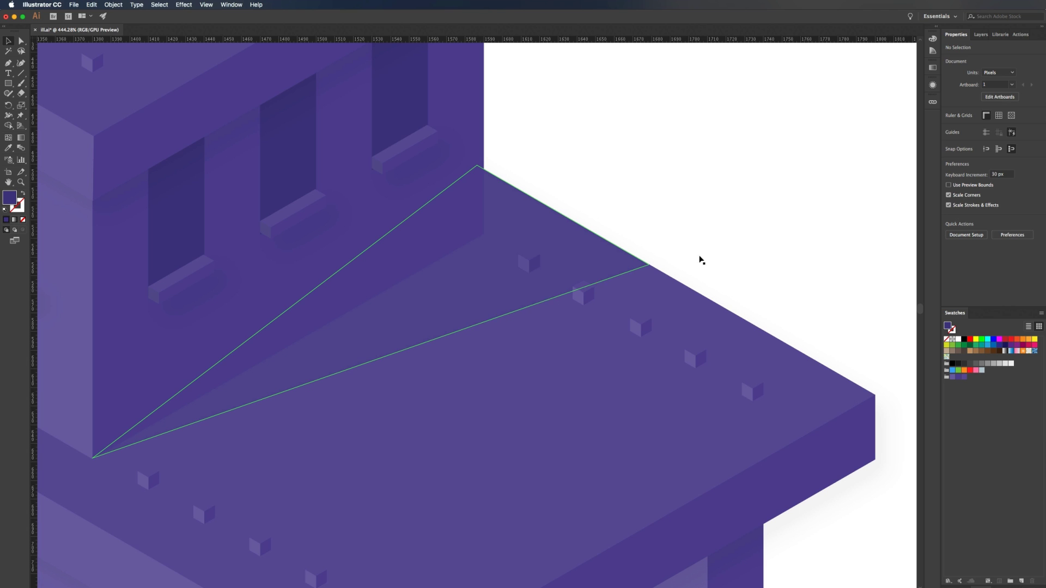
scroll(798, 238, "down", 1)
scroll(798, 237, "down", 4)
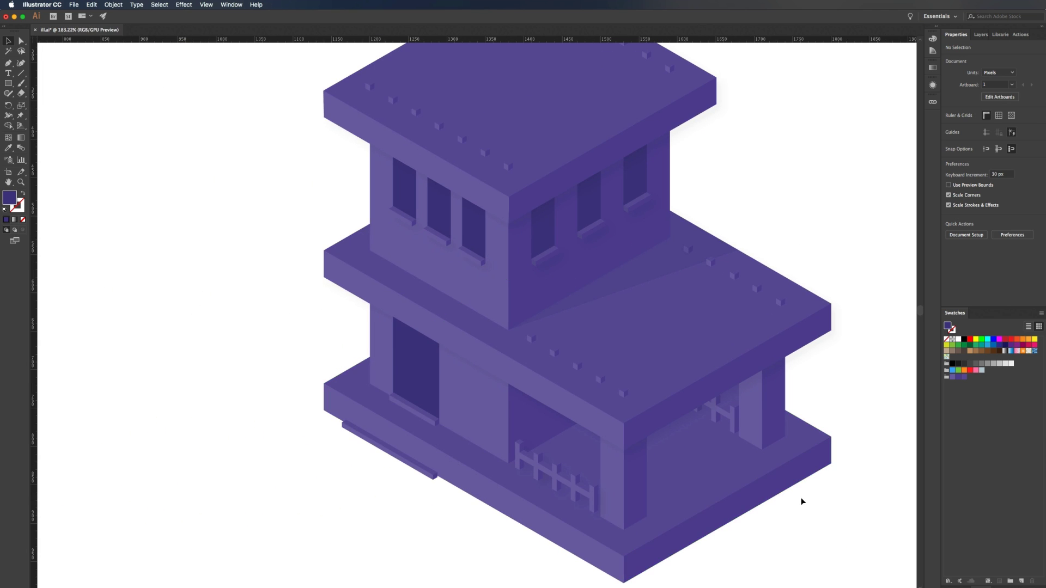
Start the porch shadow at the front column's base, running it to the platform's right corner
scroll(801, 497, "down", 3)
scroll(801, 497, "right", 2)
key("p")
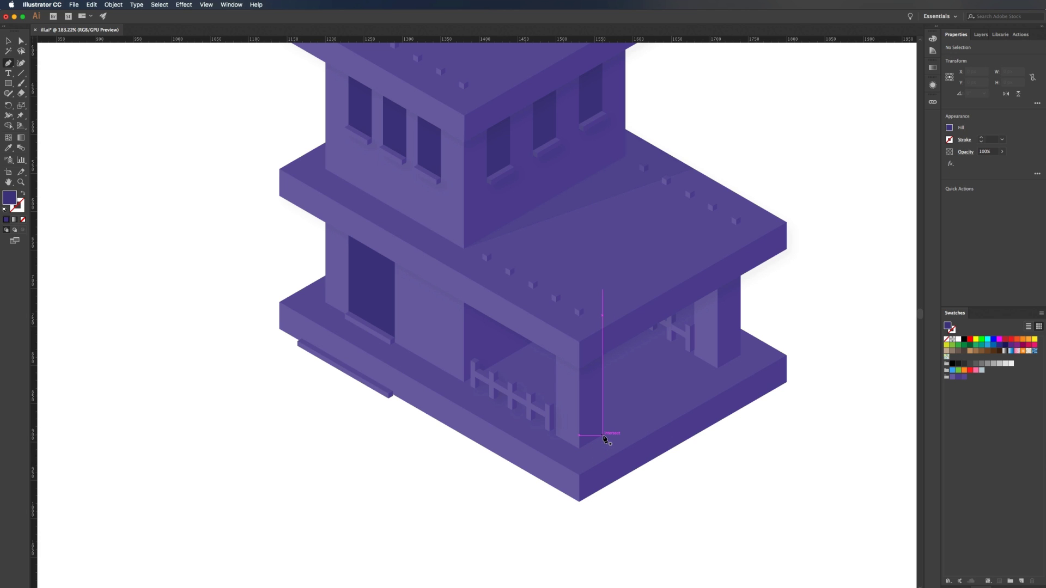
left_click(606, 436)
key("ctrl+z")
left_click(602, 435)
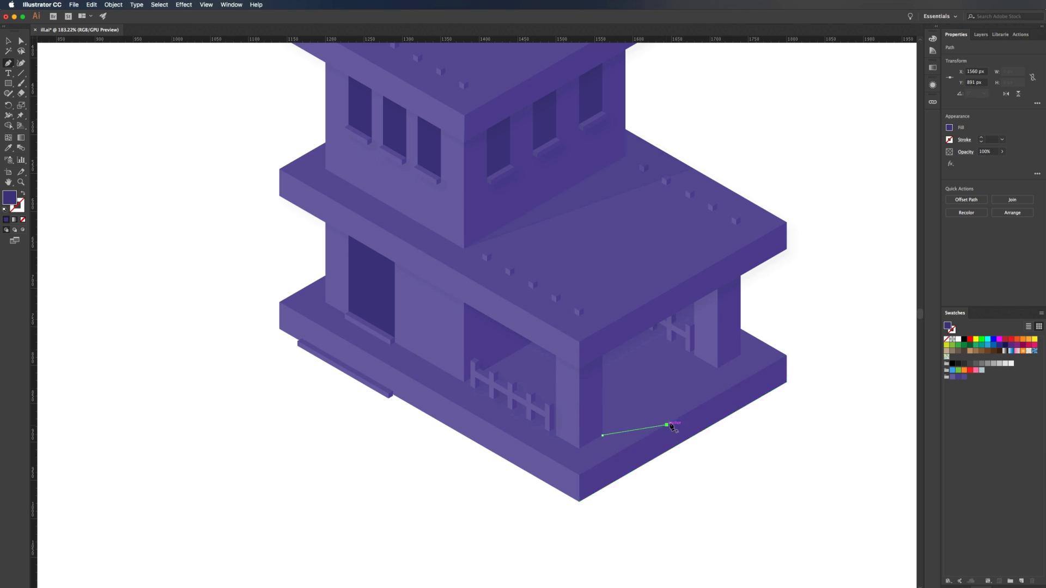
left_click(666, 425)
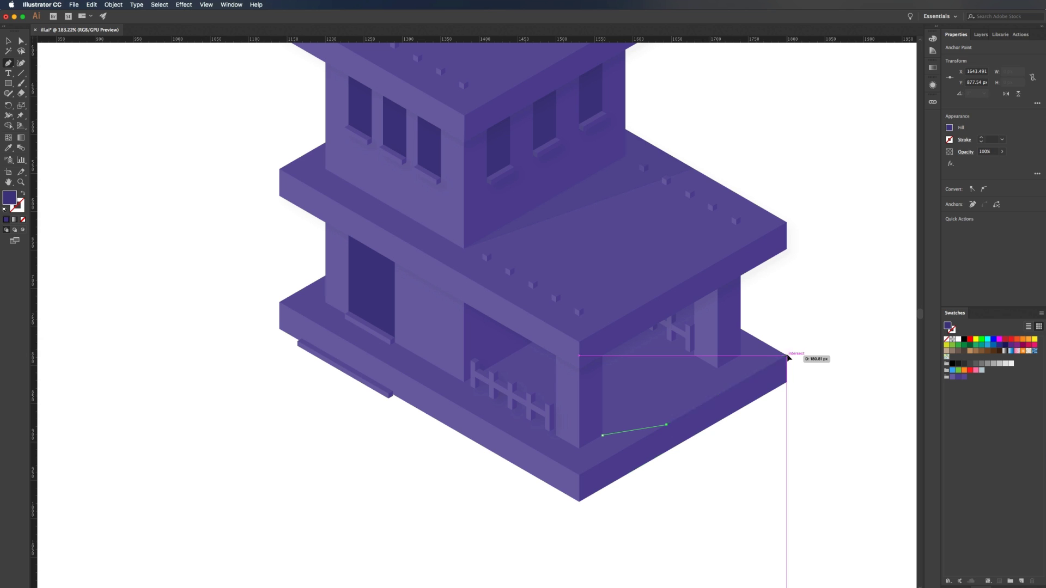
left_click(786, 355)
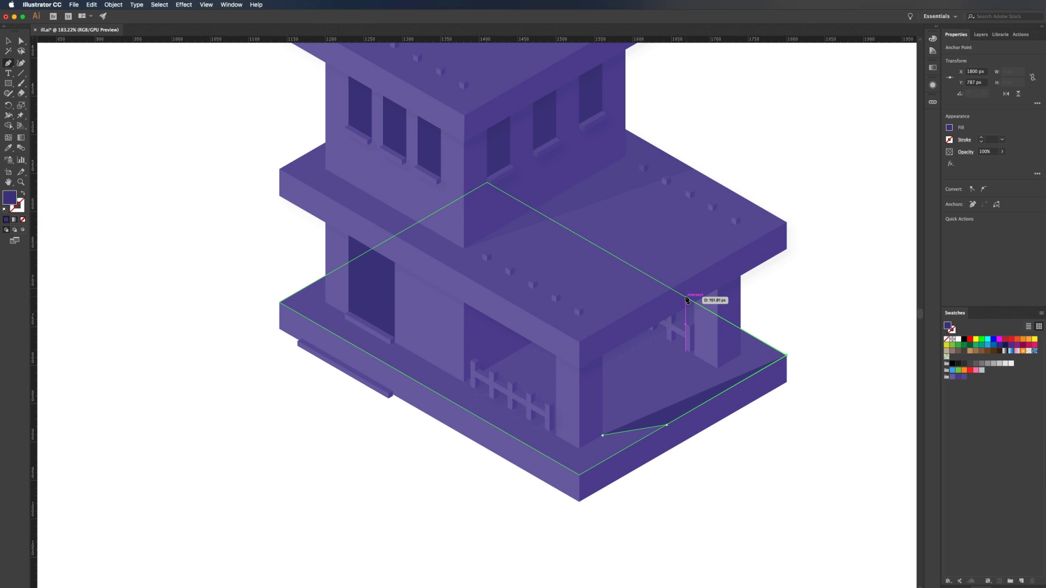
Finish the porch shadow via the far column, roof edge and porch's left side, closing it
left_click(685, 297)
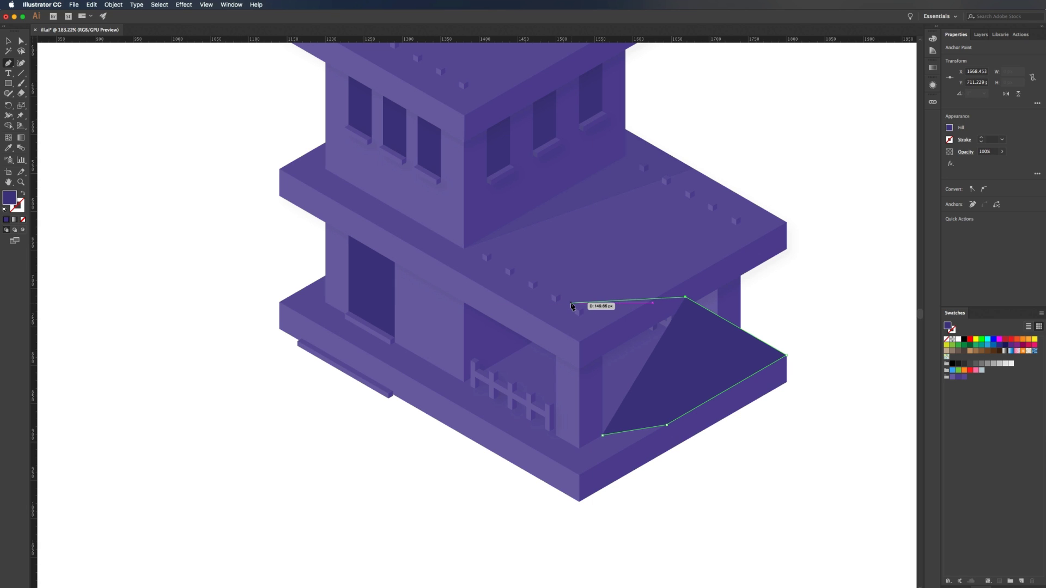
left_click(511, 297)
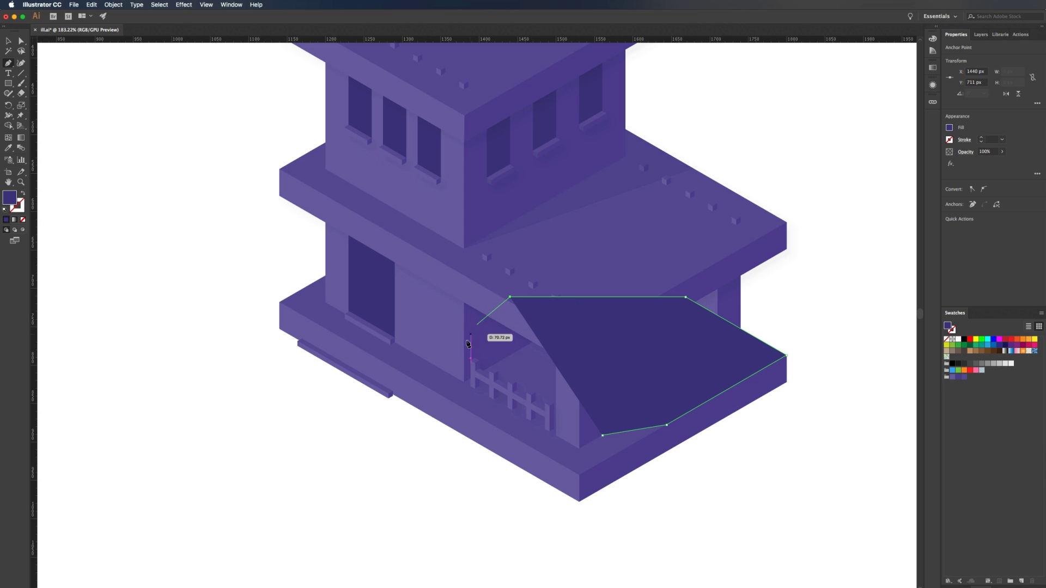
left_click(464, 382)
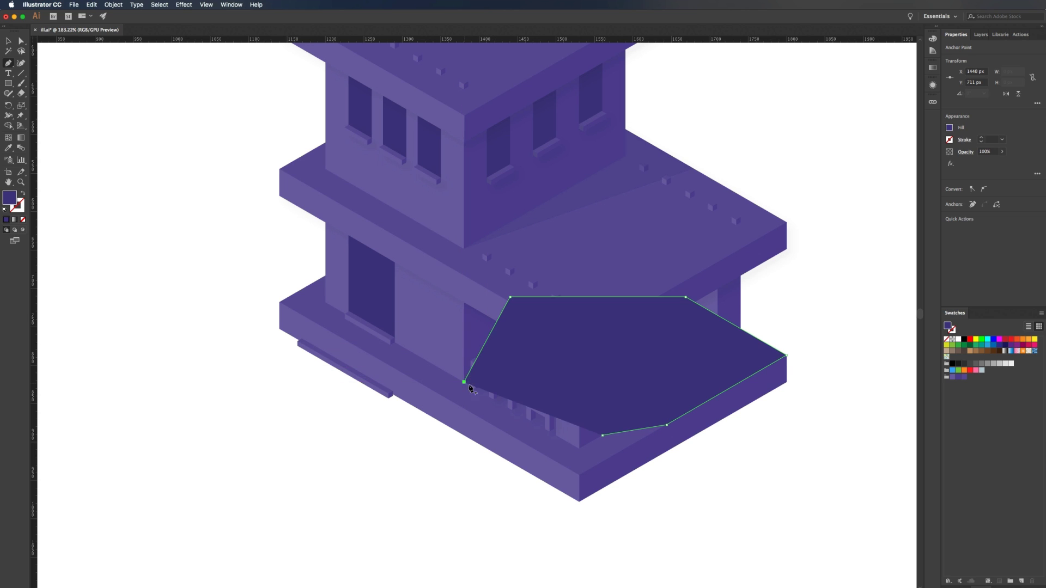
left_click(580, 449)
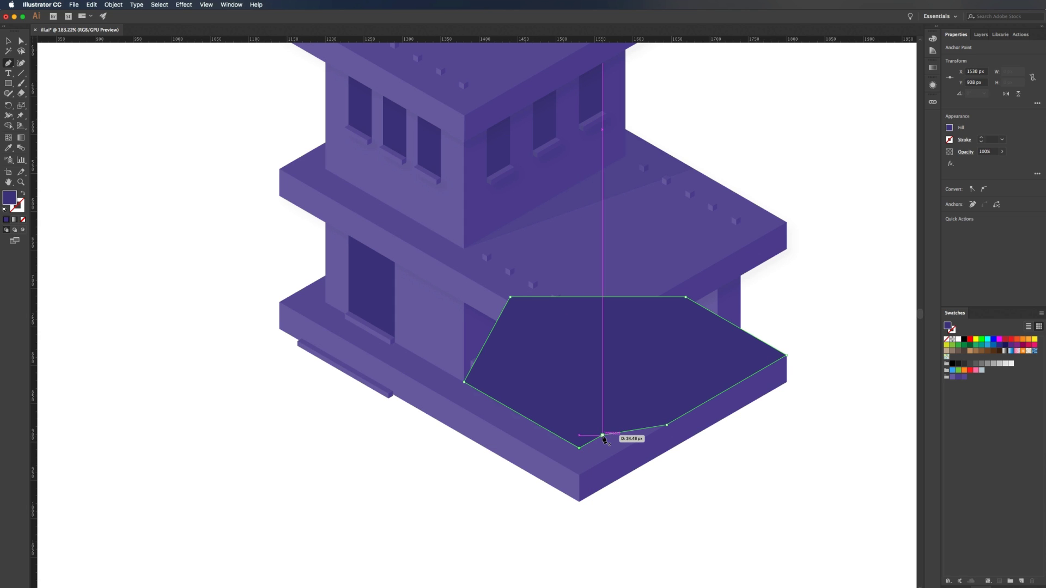
left_click(603, 436)
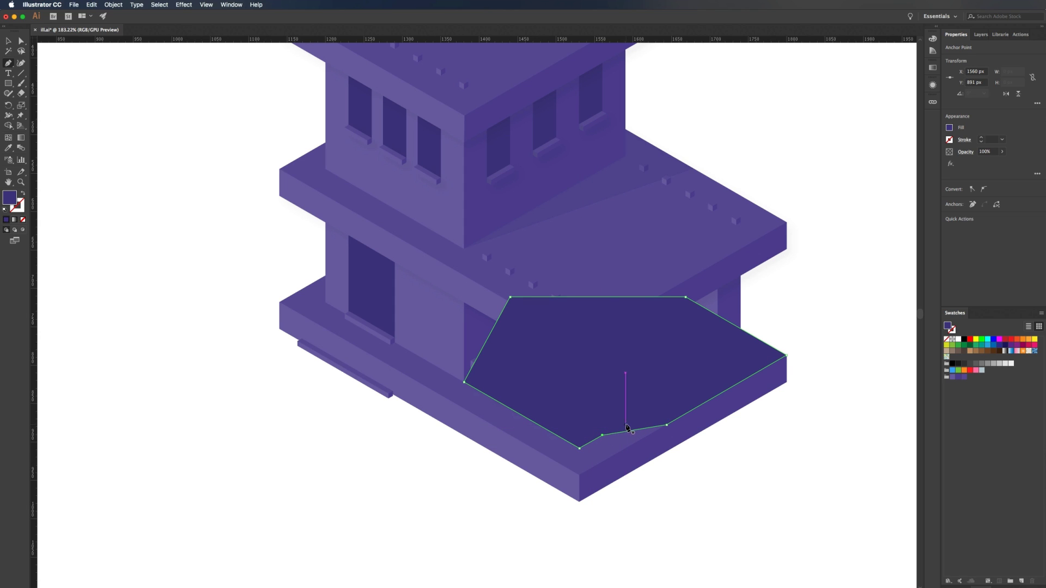
Send the porch shadow to the back and set its opacity to 30%
key("v")
key("a")
key("ctrl+shift+bracketleft")
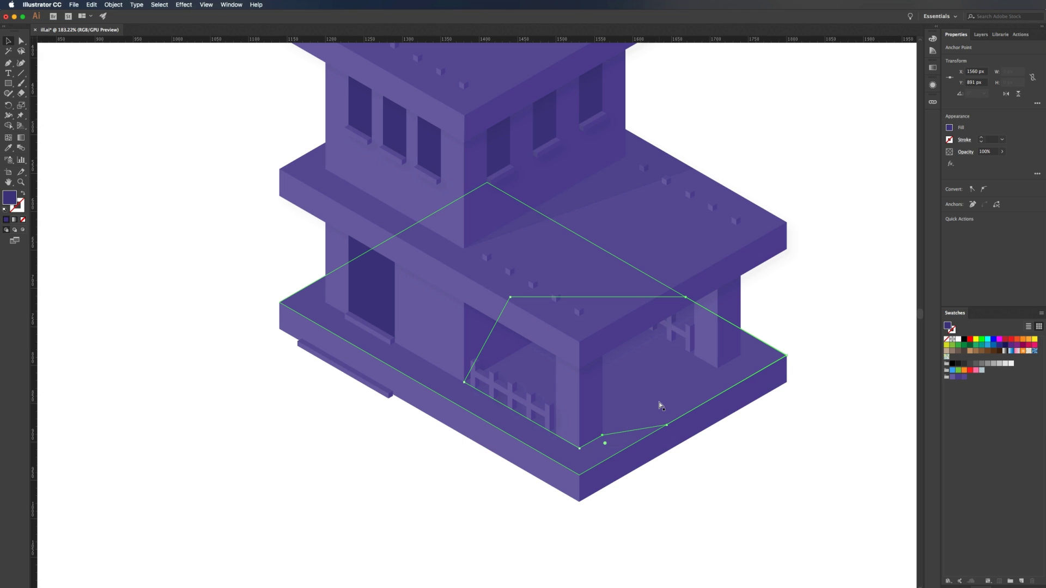
key("v")
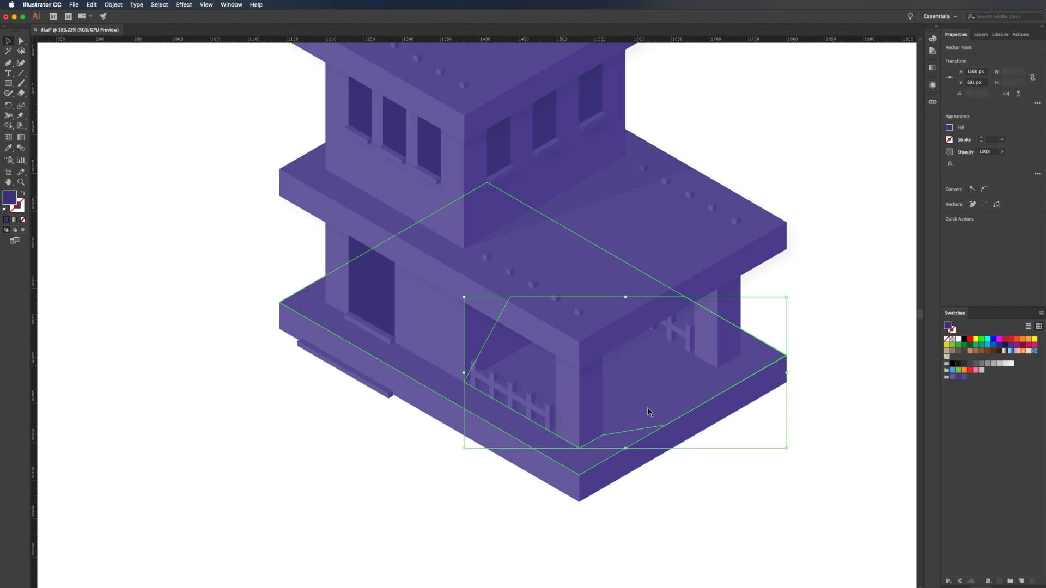
key("a")
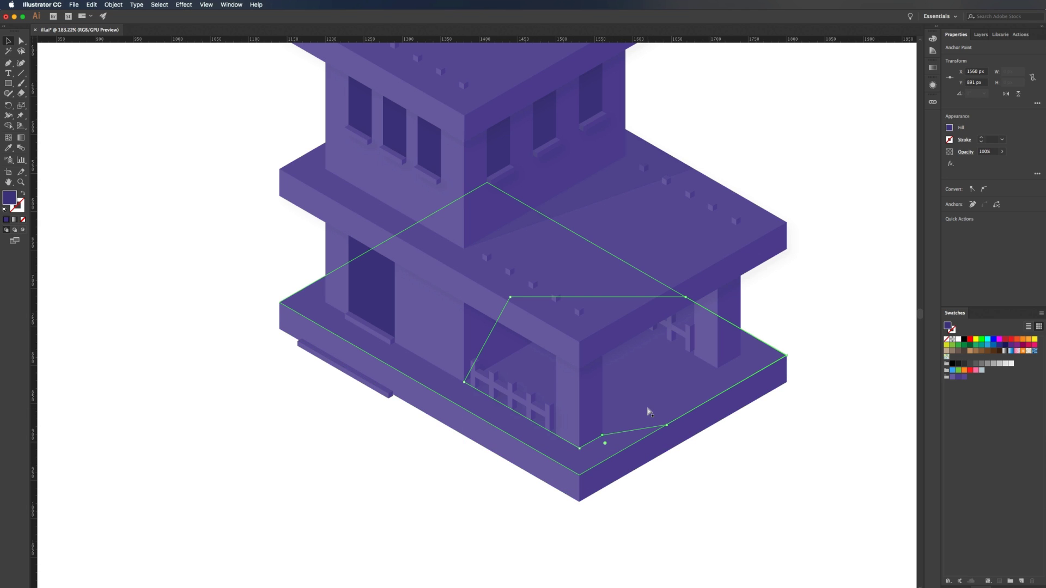
key("v")
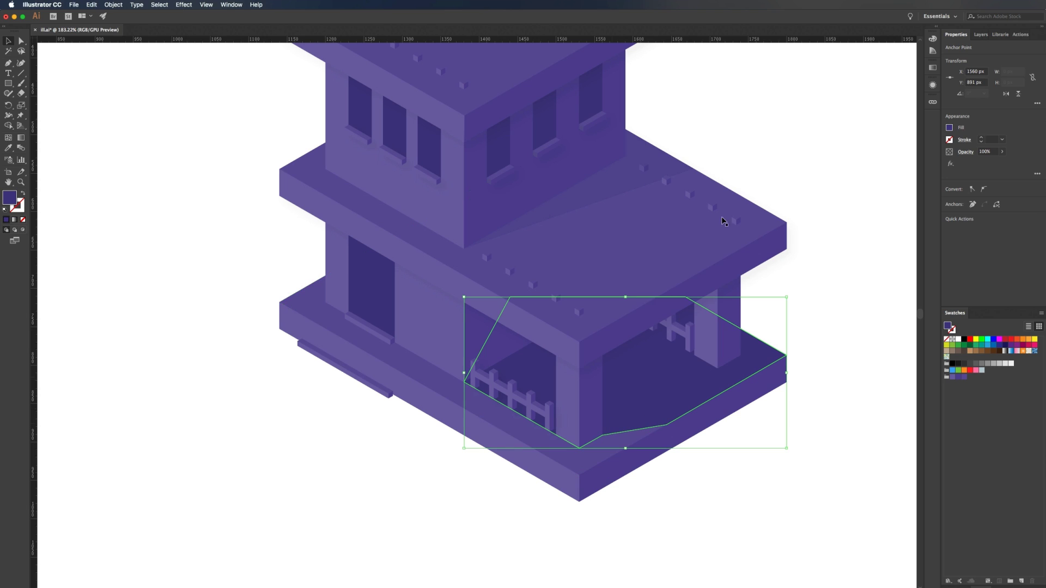
type("30")
key("Return")
left_click(863, 257)
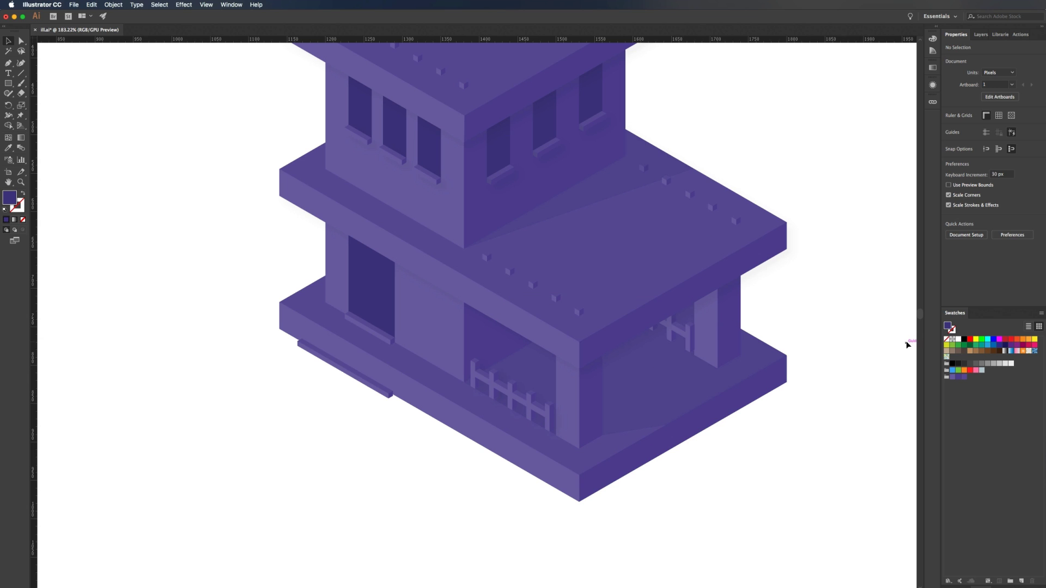
scroll(907, 341, "down", 3)
scroll(810, 186, "up", 3)
scroll(810, 185, "right", 2)
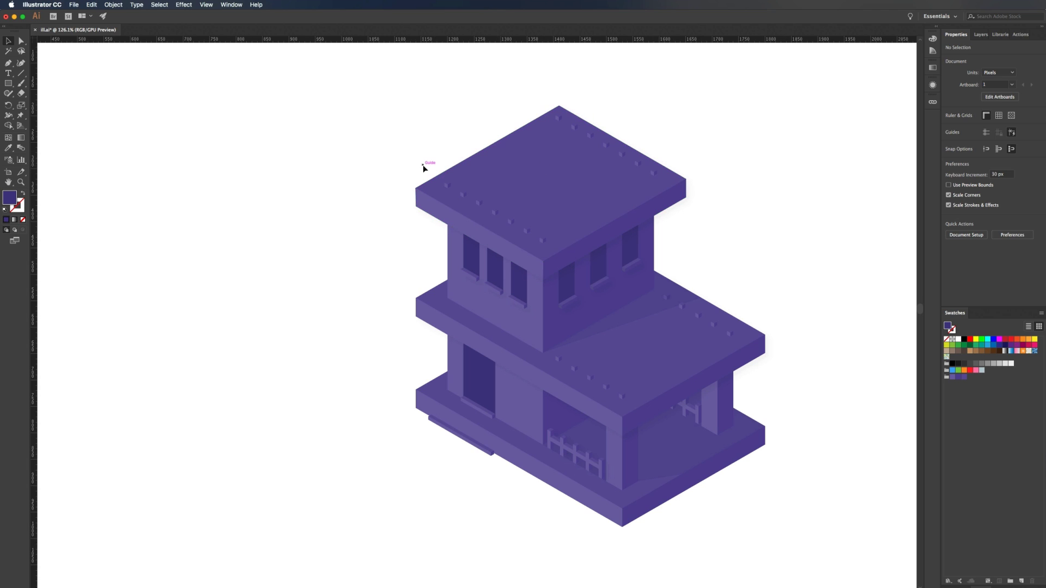
scroll(836, 203, "down", 5)
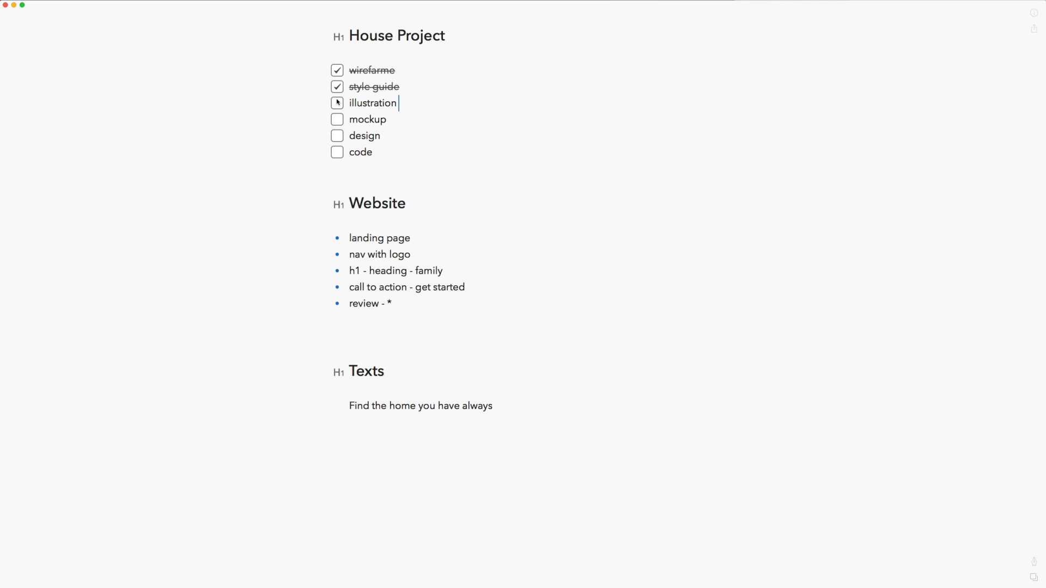
Check off the illustration task and place the cursor in the code item
left_click(335, 103)
left_click(386, 155)
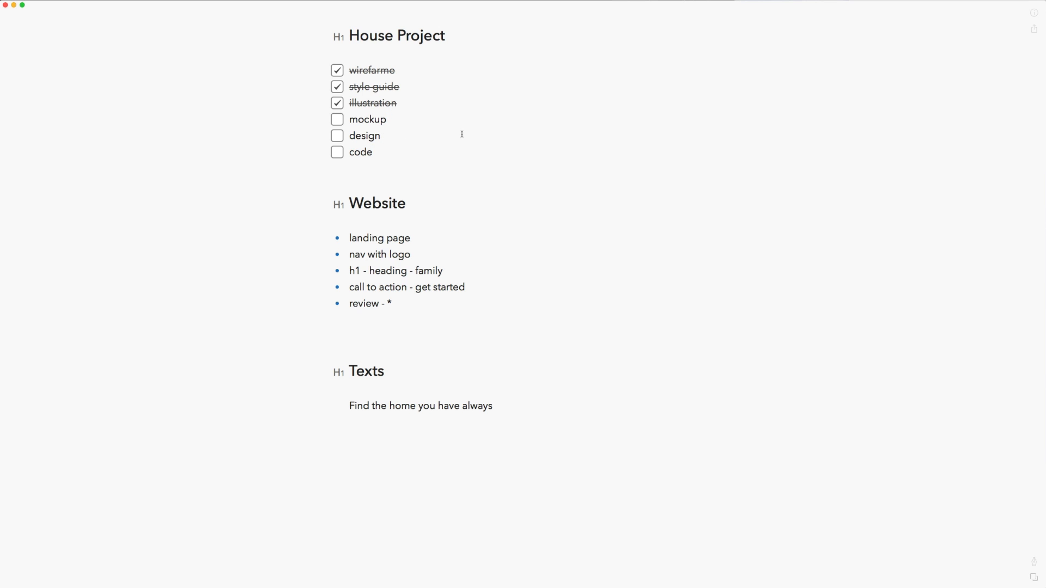